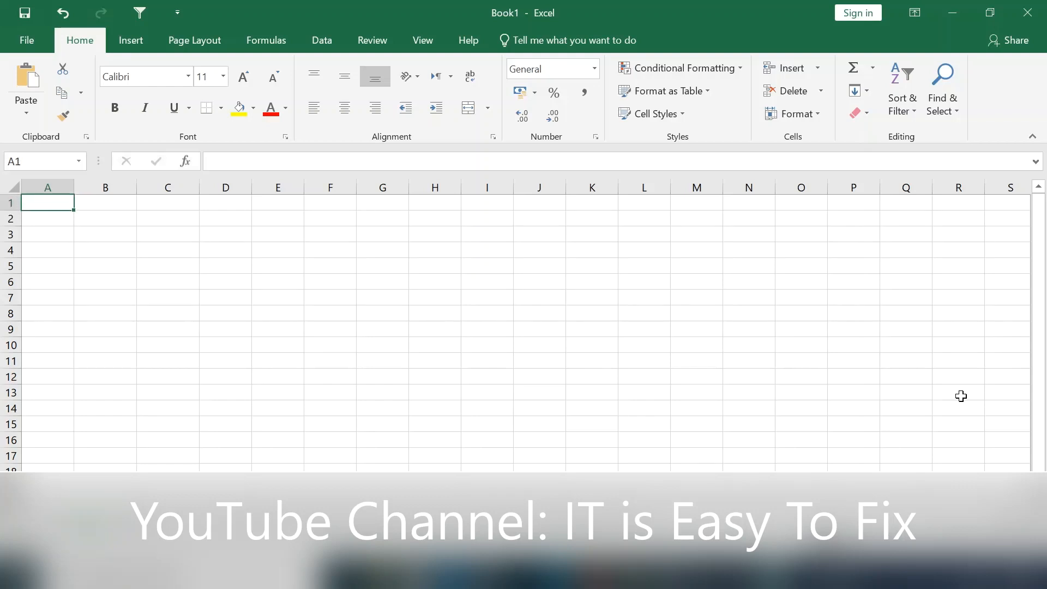
# Step: Enter 20201121 in cell A1
pyautogui.write('2020')
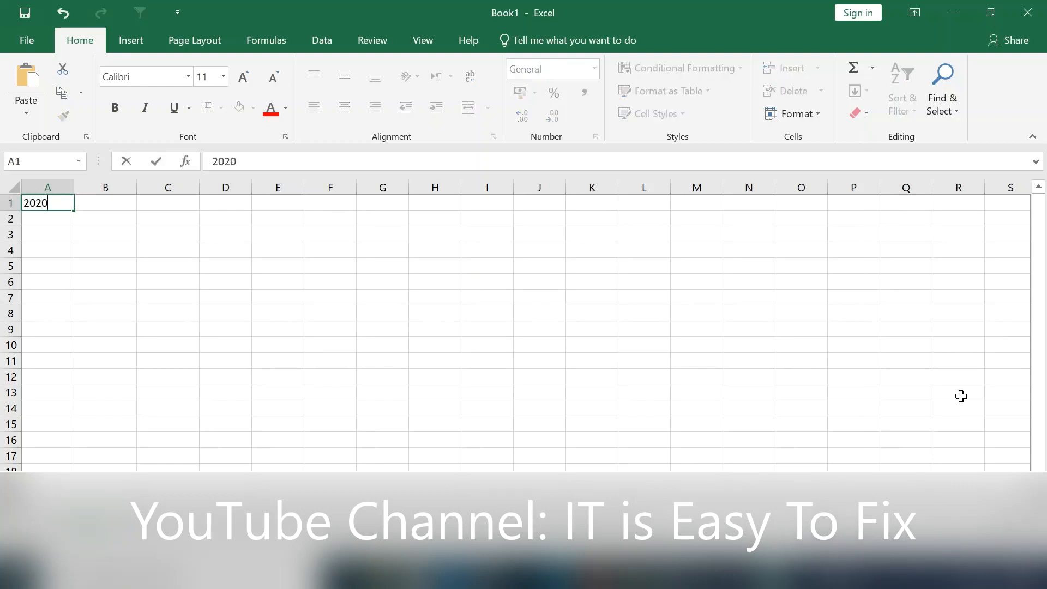
pyautogui.write('1121')
pyautogui.press('Tab')
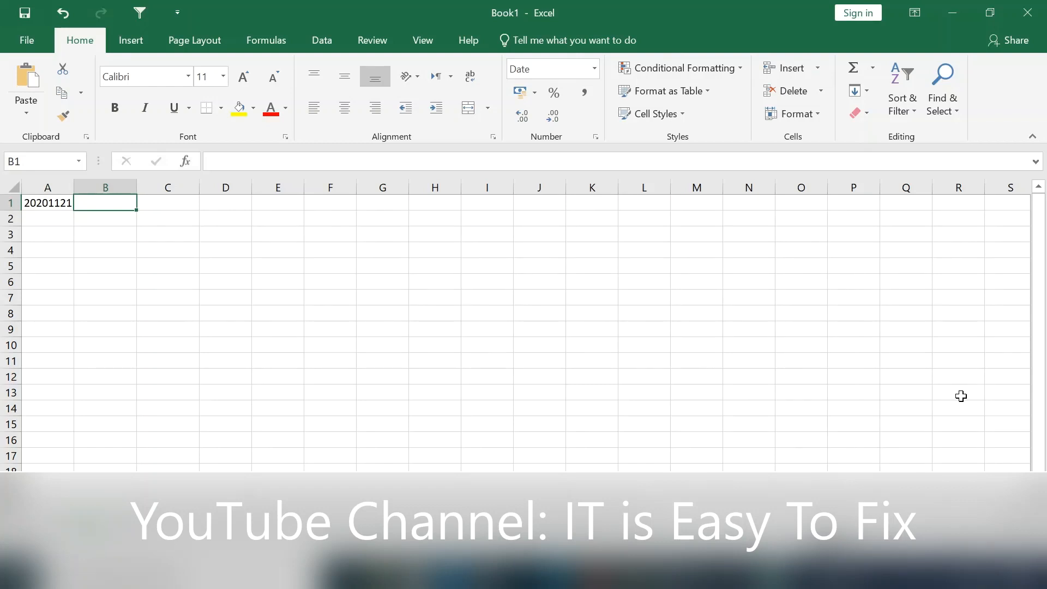
# Step: Begin a DATE formula in B1 with LEFT(A1;4) as the year argument
pyautogui.write('=date')
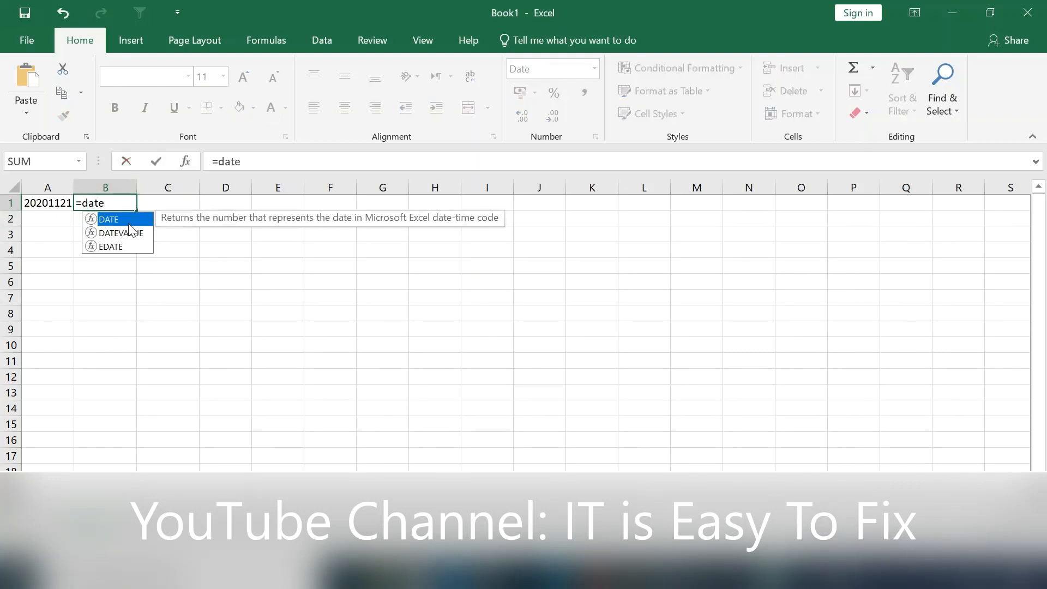
pyautogui.doubleClick(104, 218)
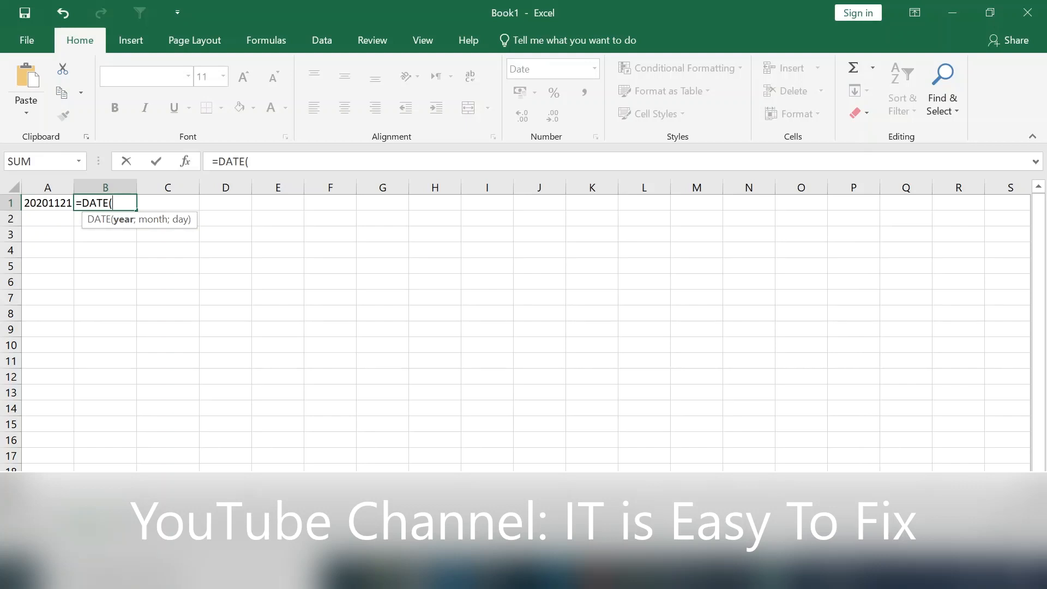
pyautogui.write('lef')
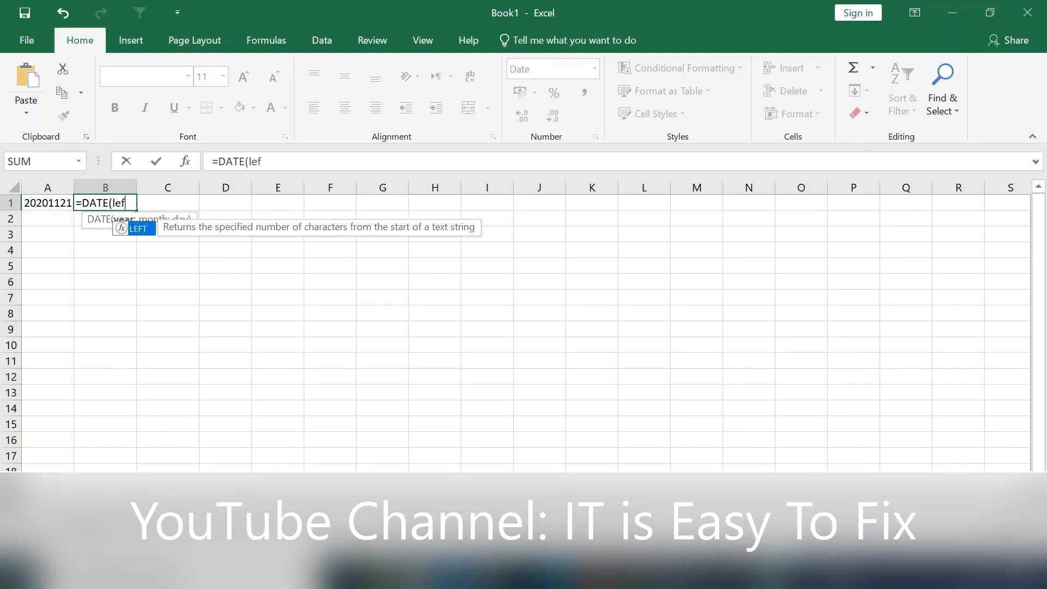
pyautogui.write('t(')
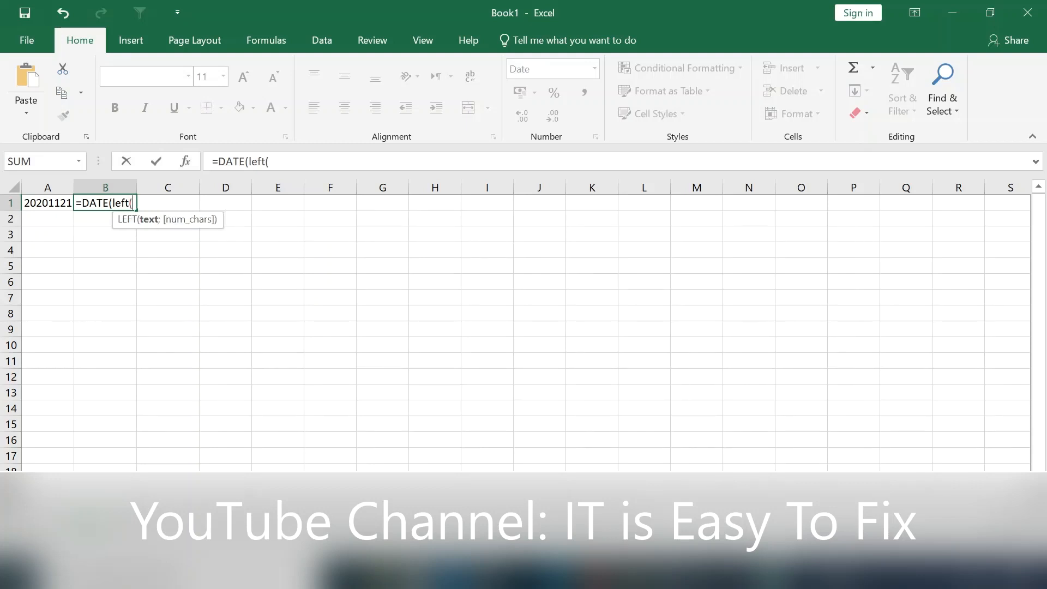
pyautogui.press('Left')
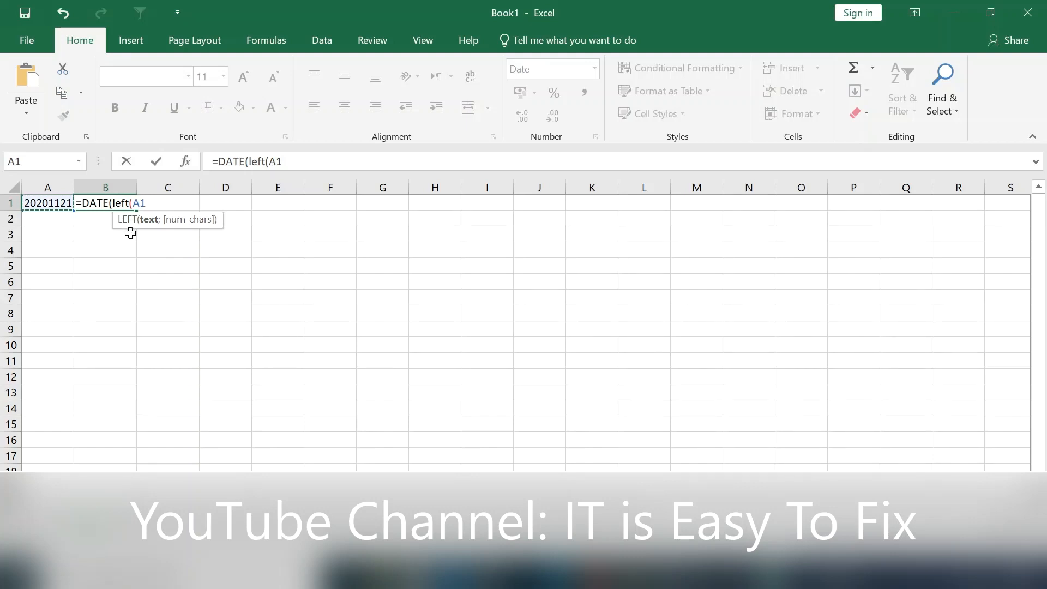
pyautogui.write(';4')
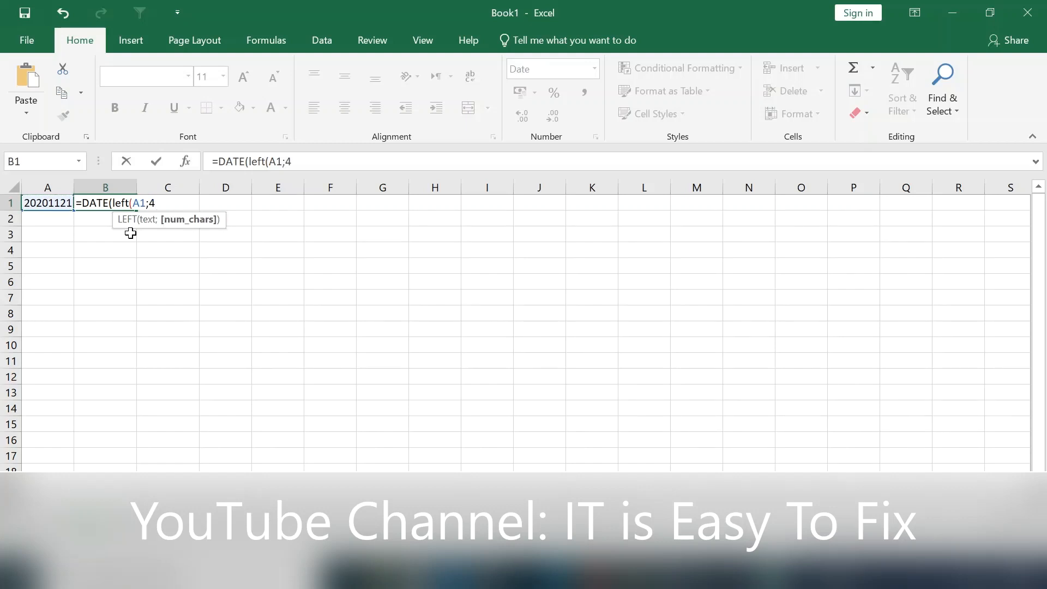
pyautogui.write(')')
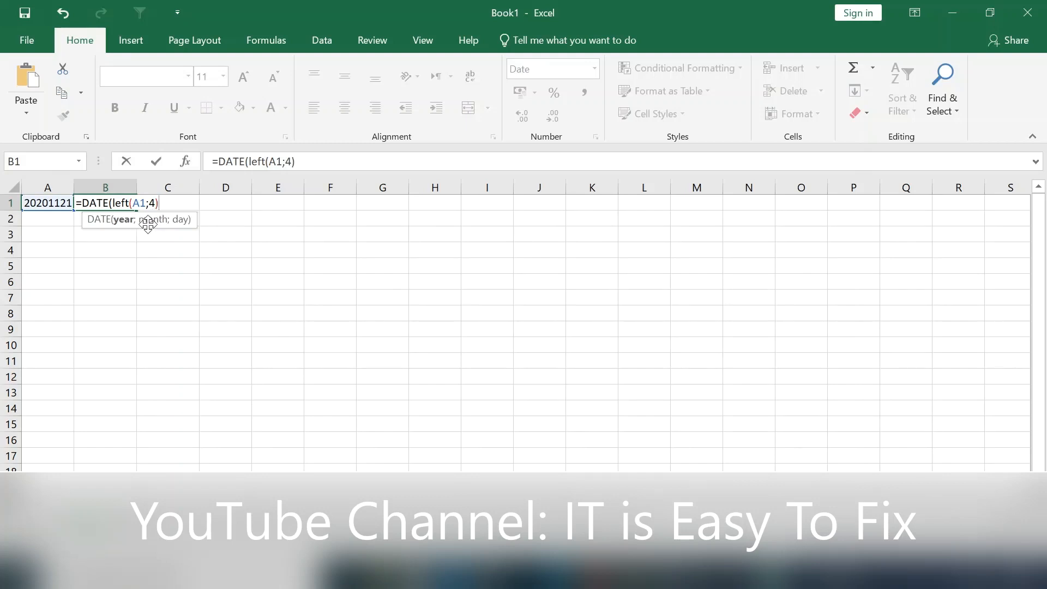
# Step: Add MID(A1;5;2) as the month argument of the DATE formula in B1
pyautogui.write(';mid')
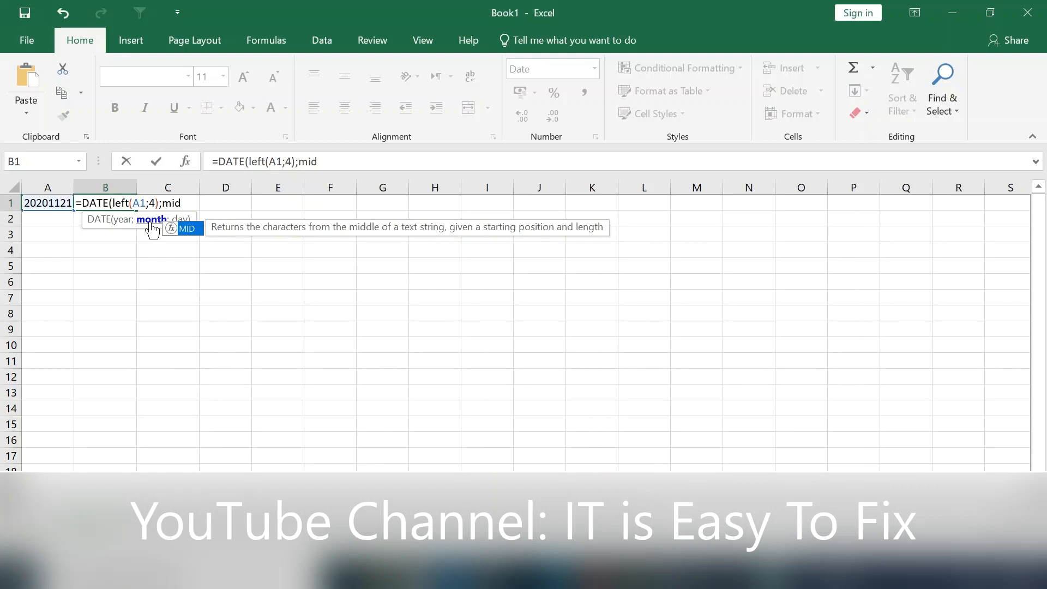
pyautogui.write('(')
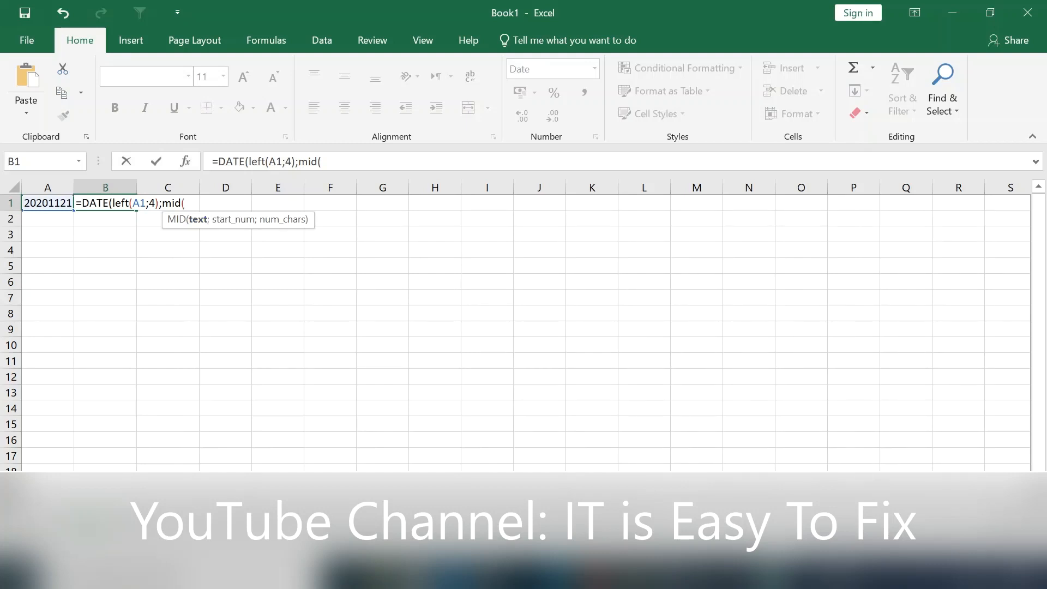
pyautogui.press('Left')
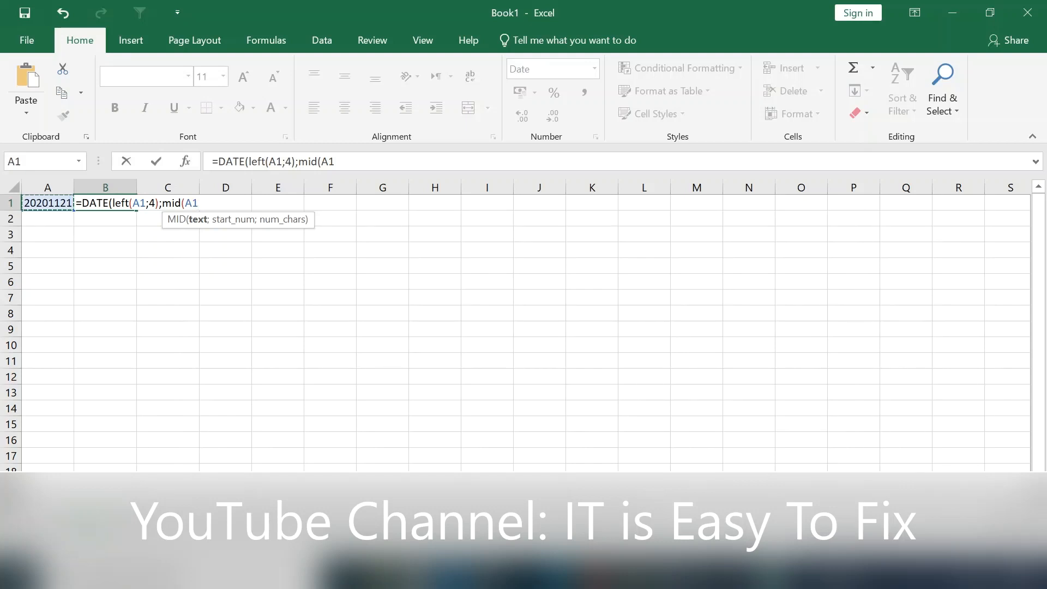
pyautogui.write(';')
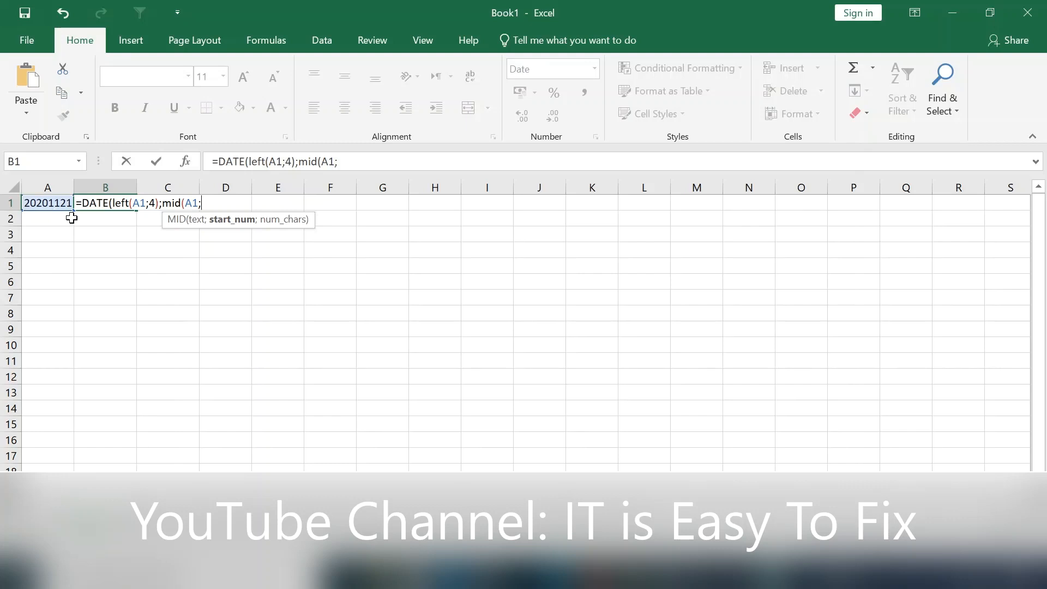
pyautogui.write('5;')
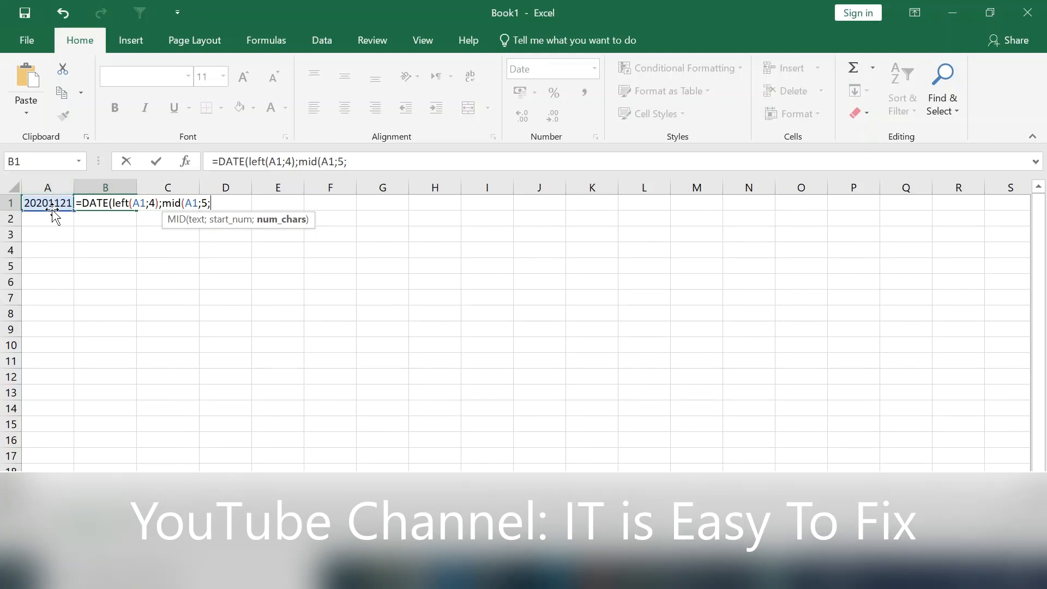
pyautogui.write('2)')
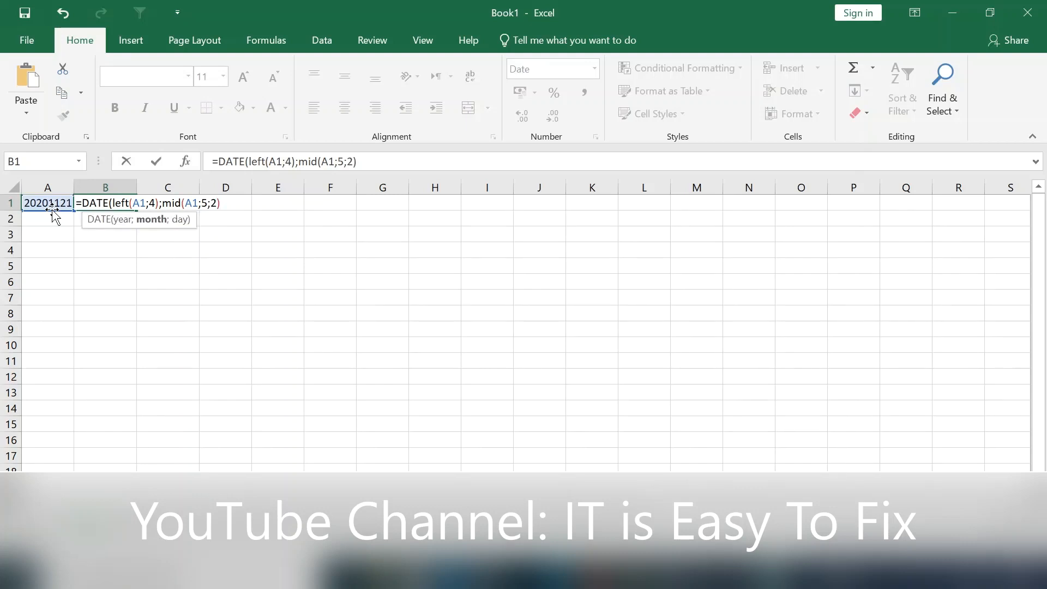
# Step: Add RIGHT(A1;2) as the day argument and complete the DATE formula in B1
pyautogui.write(';')
pyautogui.write('ri')
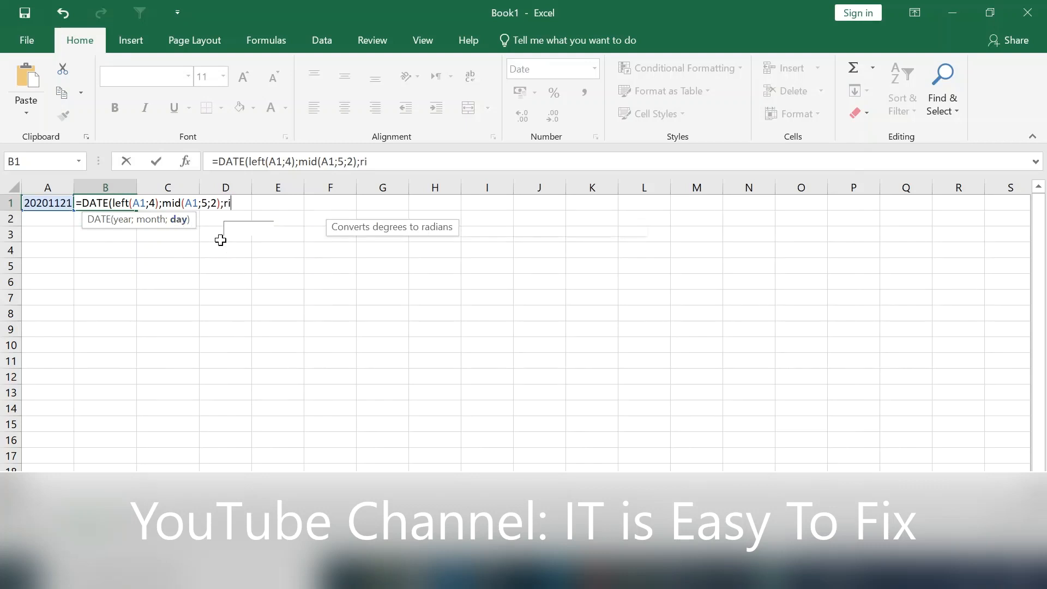
pyautogui.write('ght(')
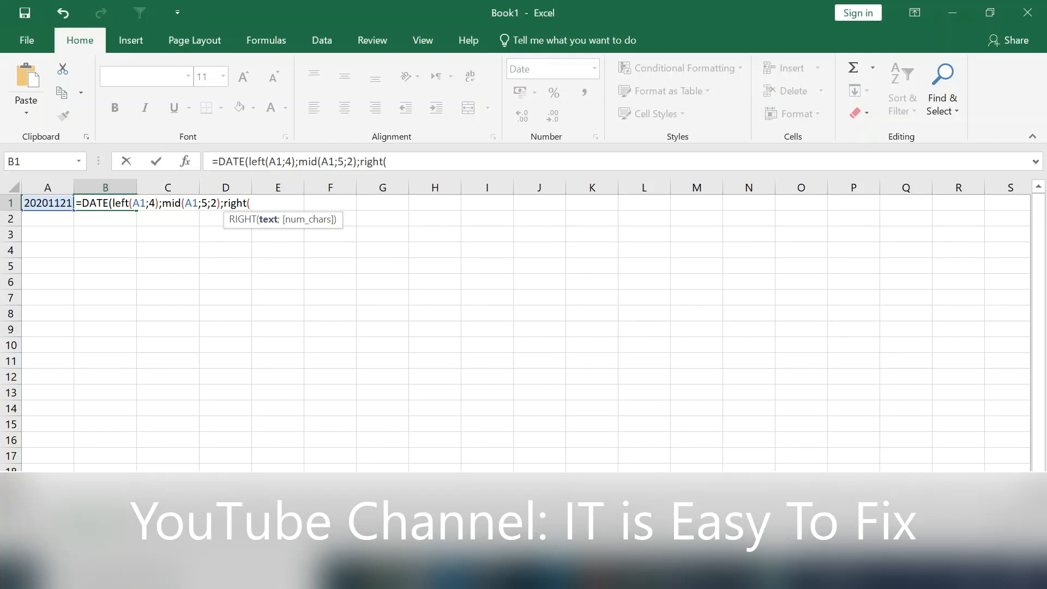
pyautogui.click(48, 203)
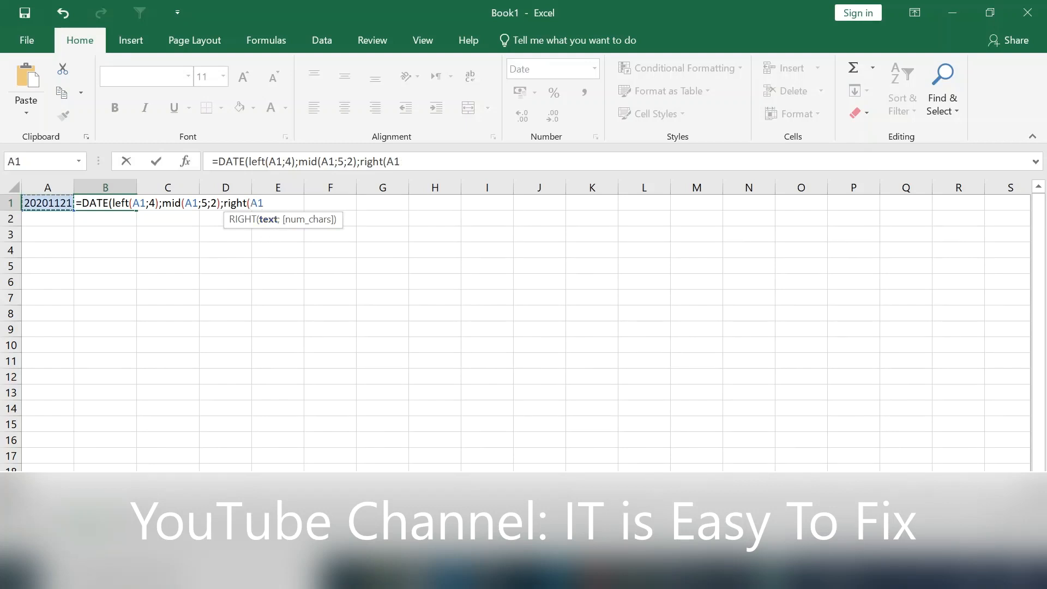
pyautogui.write(';')
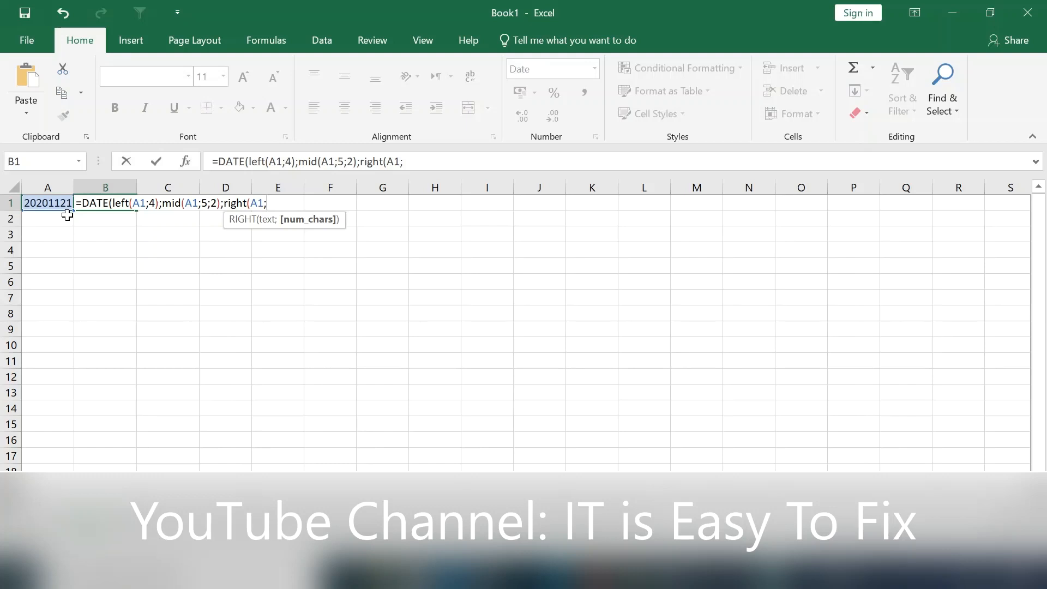
pyautogui.write('2)')
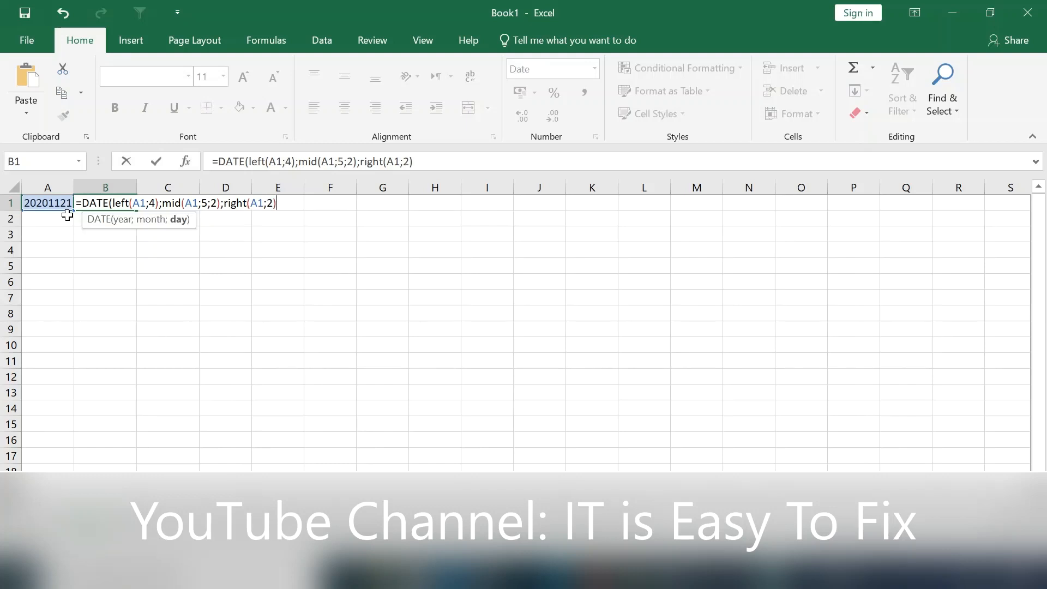
pyautogui.write(')')
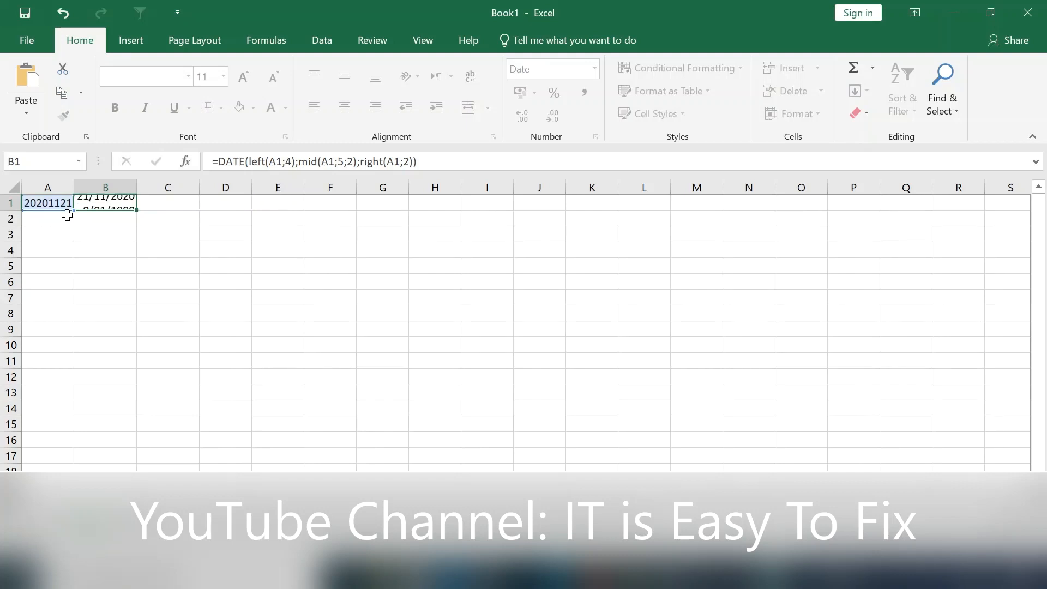
pyautogui.press('Return')
pyautogui.press('Up')
pyautogui.press('Right')
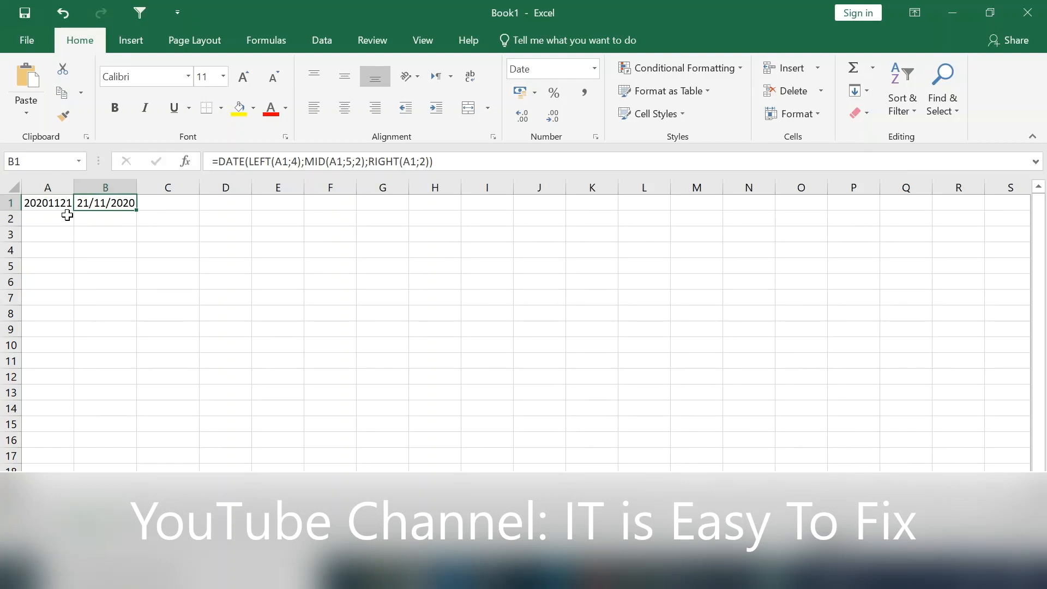
pyautogui.press('Down')
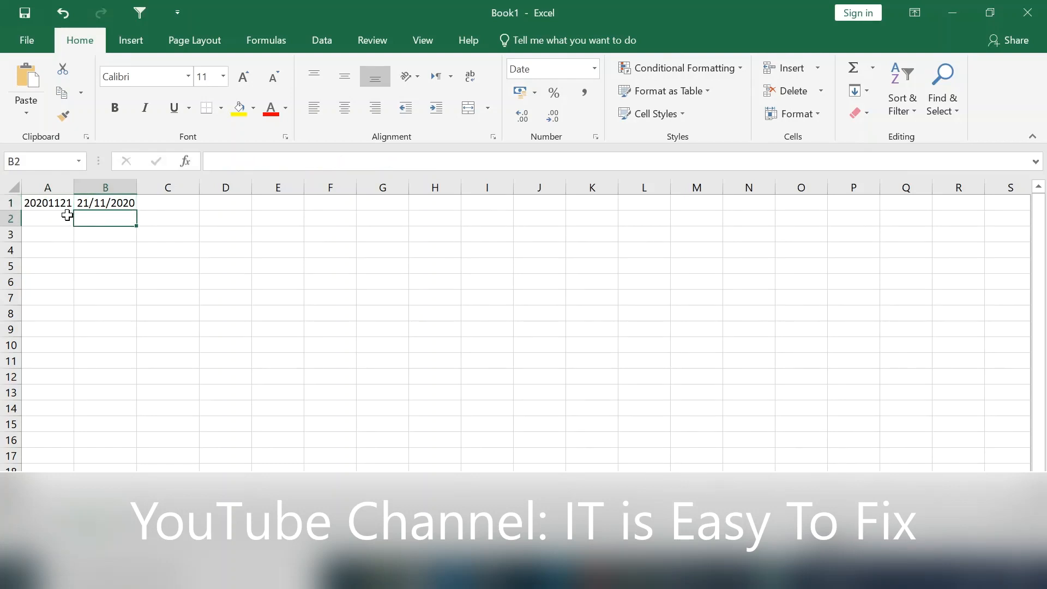
pyautogui.press('Down')
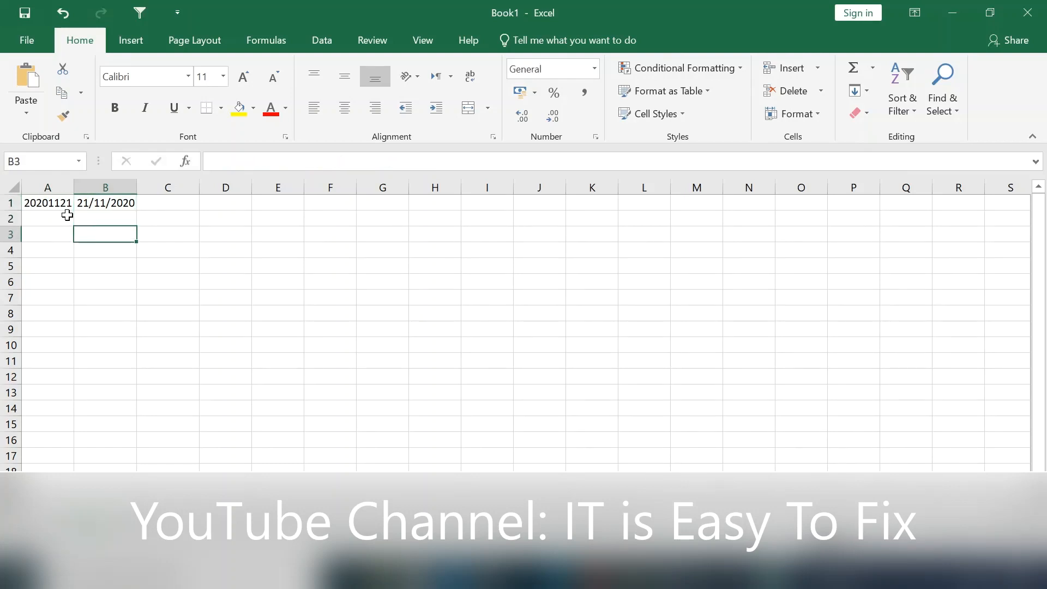
pyautogui.press('Up')
pyautogui.press('Up')
pyautogui.press('Left')
pyautogui.press('Down')
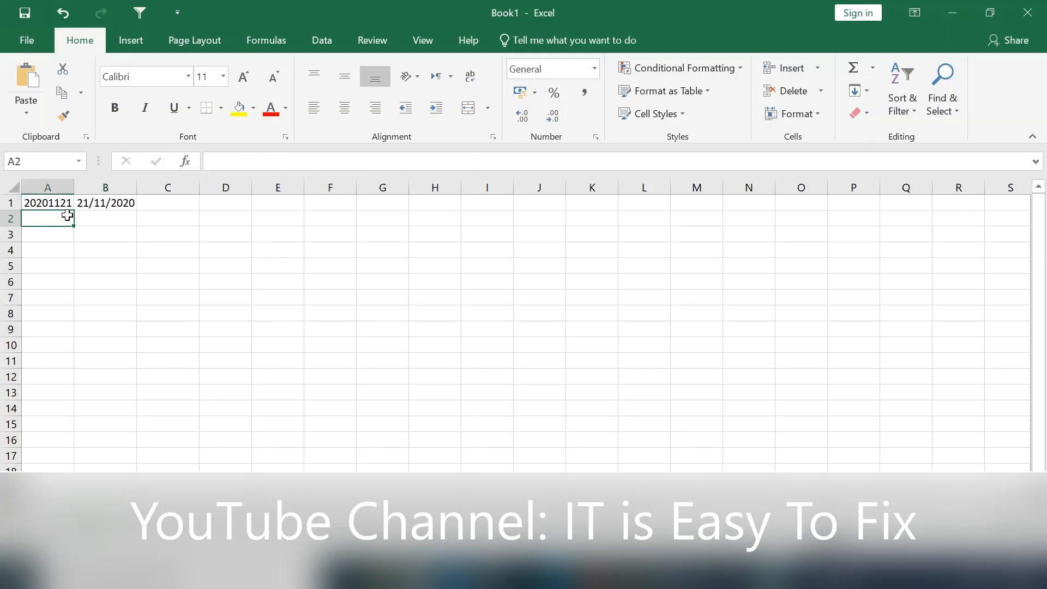
# Step: Enter the headings Day, Month and Year in cells B2, C2 and D2
pyautogui.press('Right')
pyautogui.write('Day')
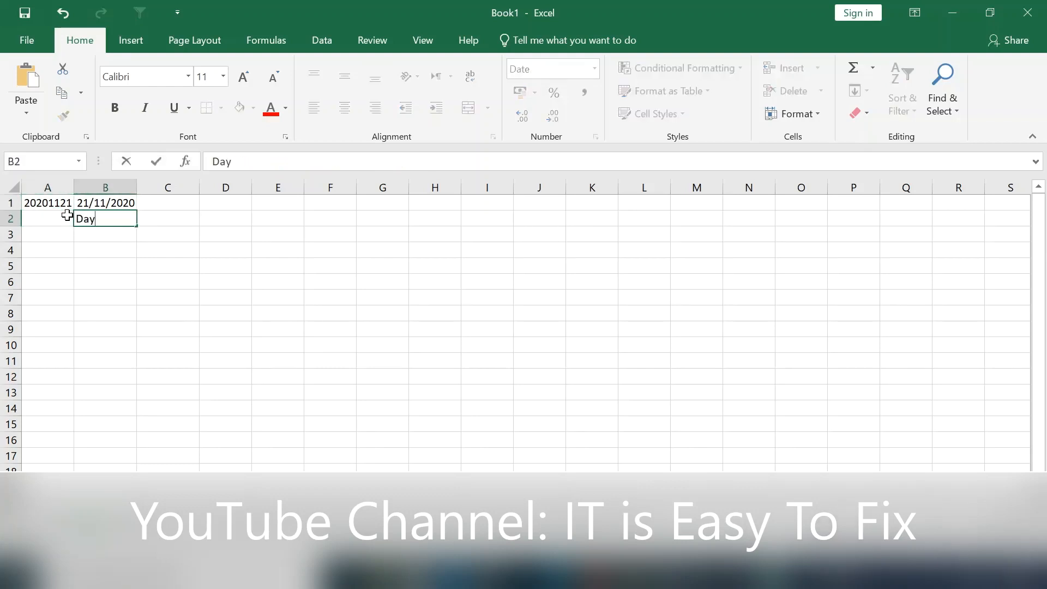
pyautogui.press('Tab')
pyautogui.write('Mon')
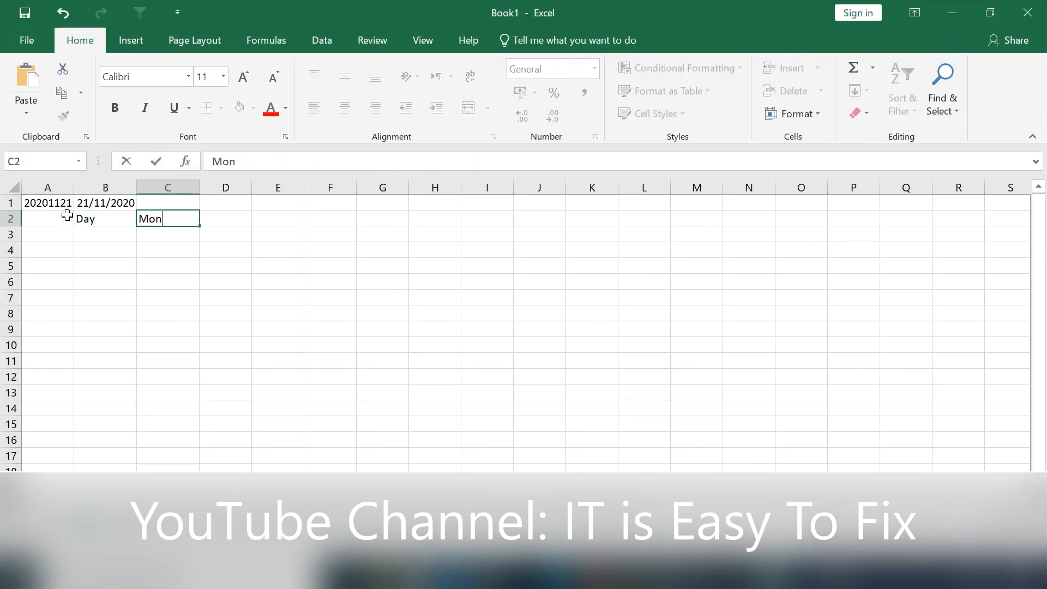
pyautogui.write('tha')
pyautogui.press('BackSpace')
pyautogui.press('Tab')
pyautogui.write('Year')
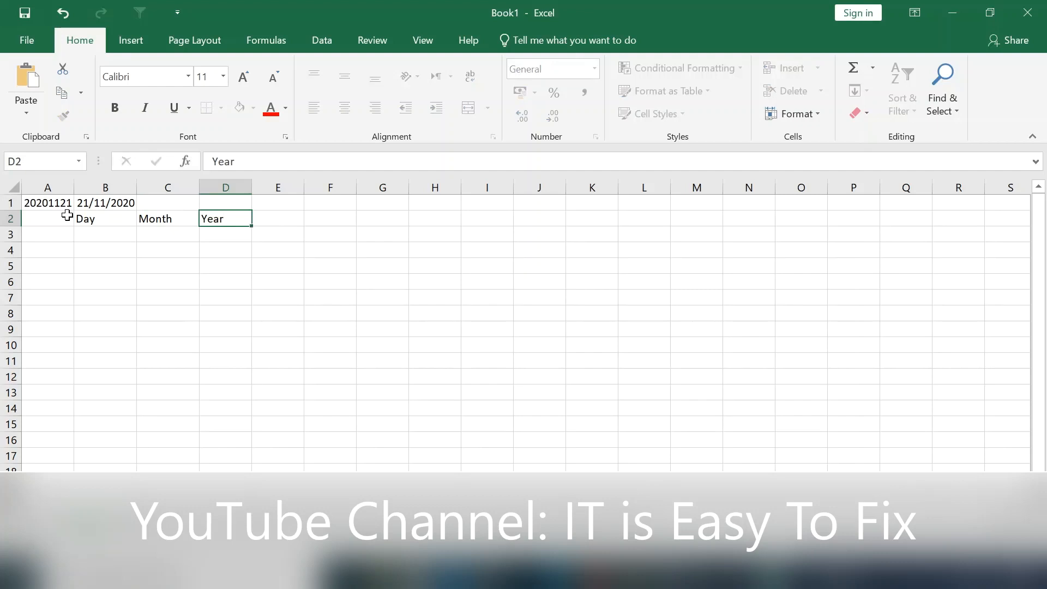
pyautogui.press('Return')
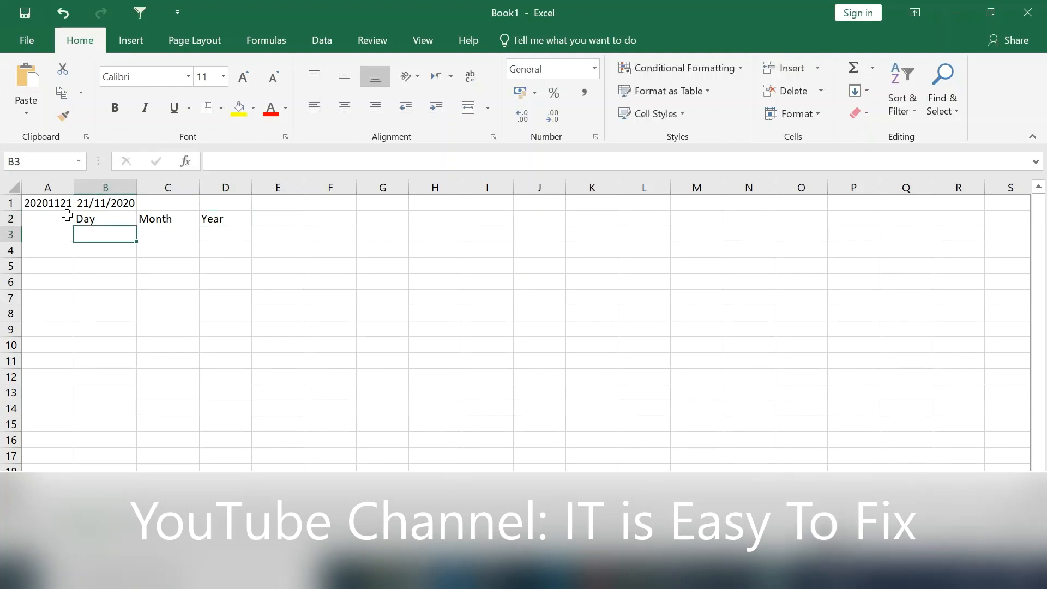
pyautogui.press('Up')
pyautogui.press('Up')
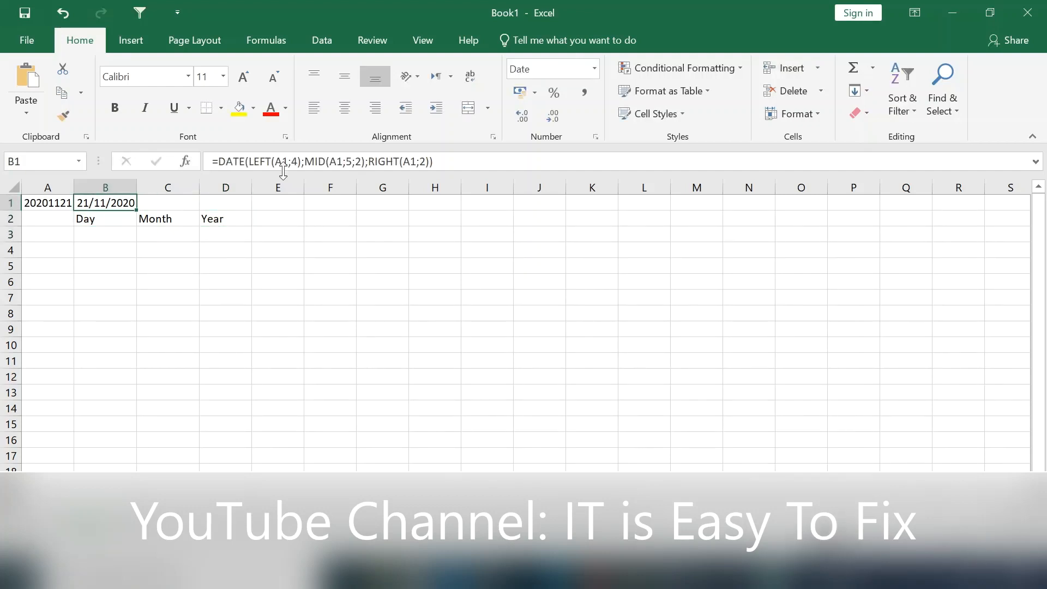
pyautogui.click(481, 160)
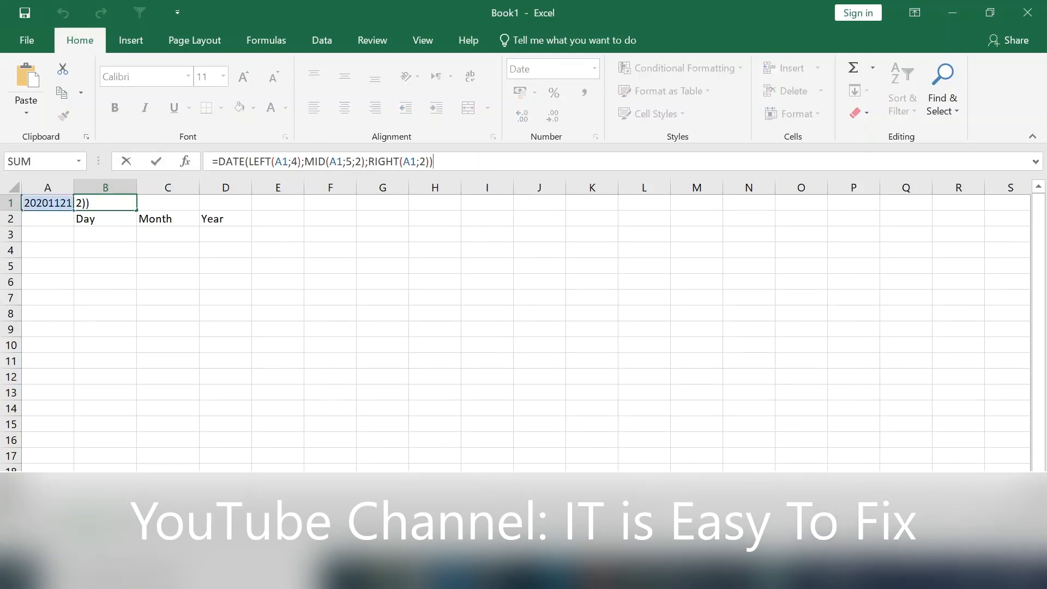
pyautogui.press('Return')
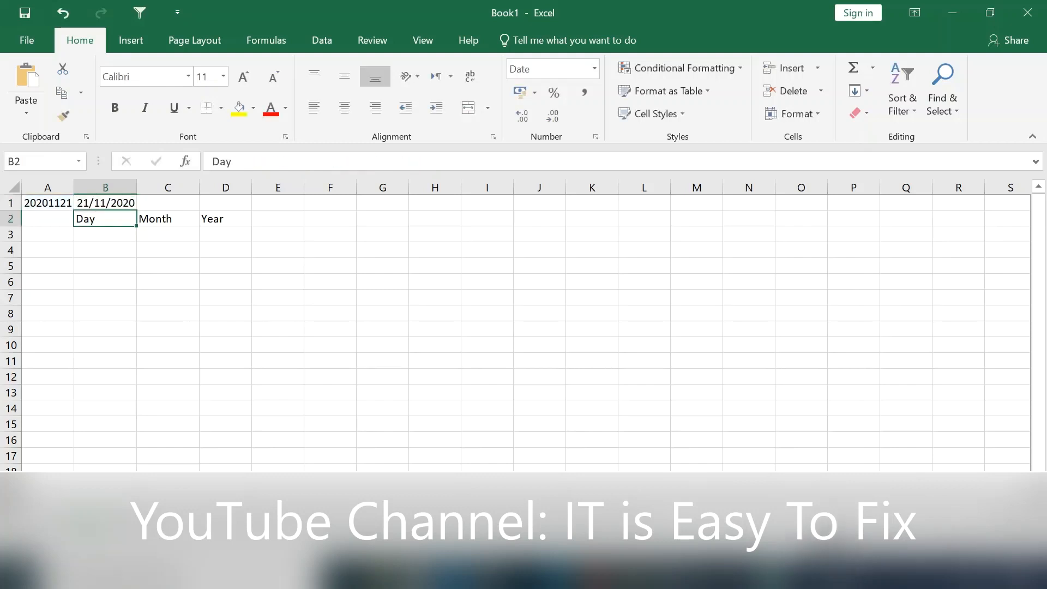
# Step: Extract the day in cell B3 with the formula =RIGHT(A1;2)
pyautogui.press('Down')
pyautogui.write('=')
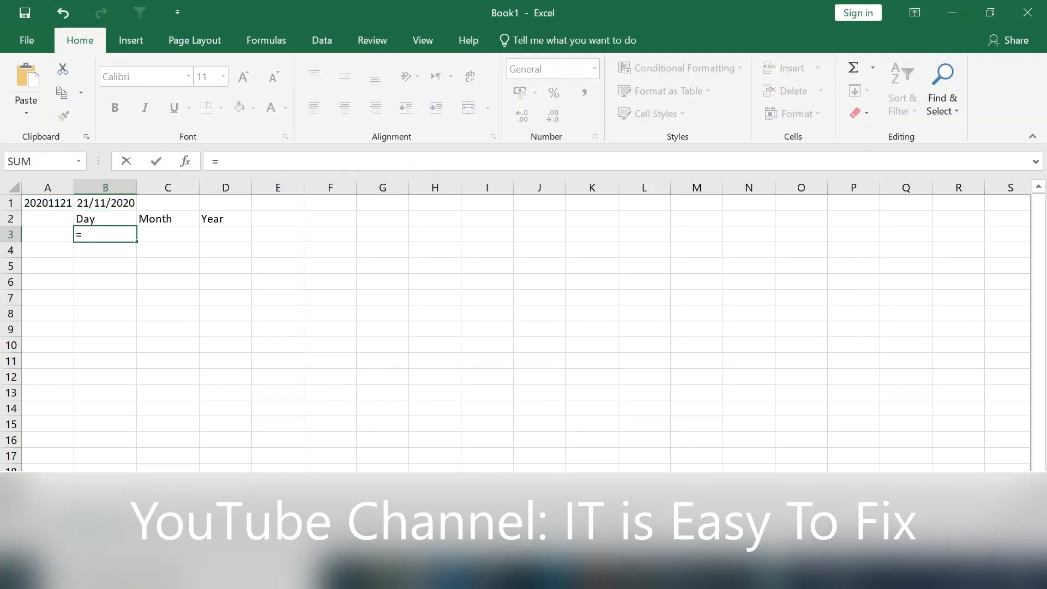
pyautogui.write('right')
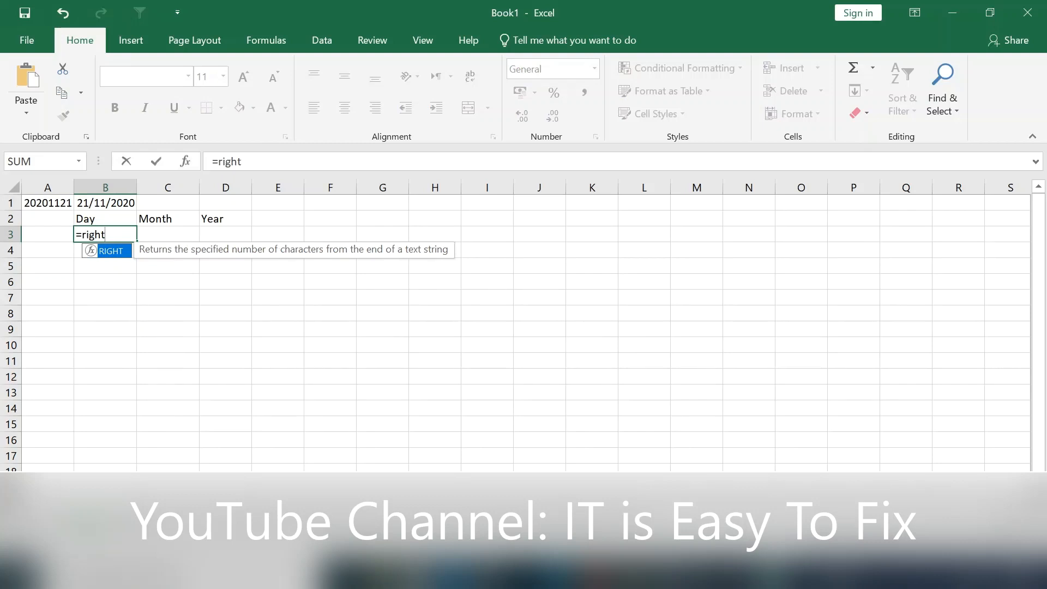
pyautogui.write('(')
pyautogui.press('Up')
pyautogui.press('Up')
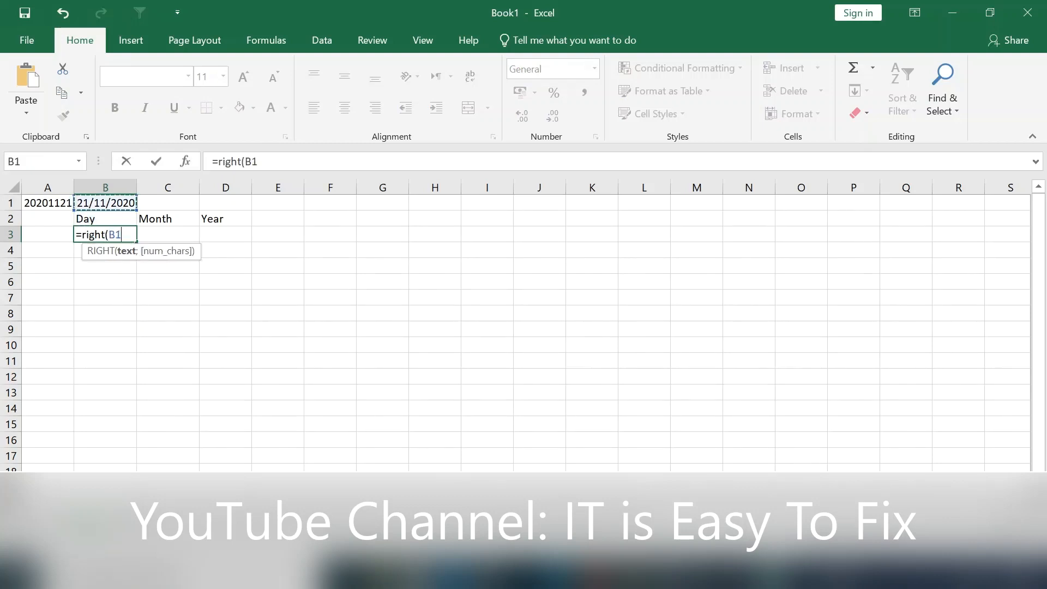
pyautogui.press('Left')
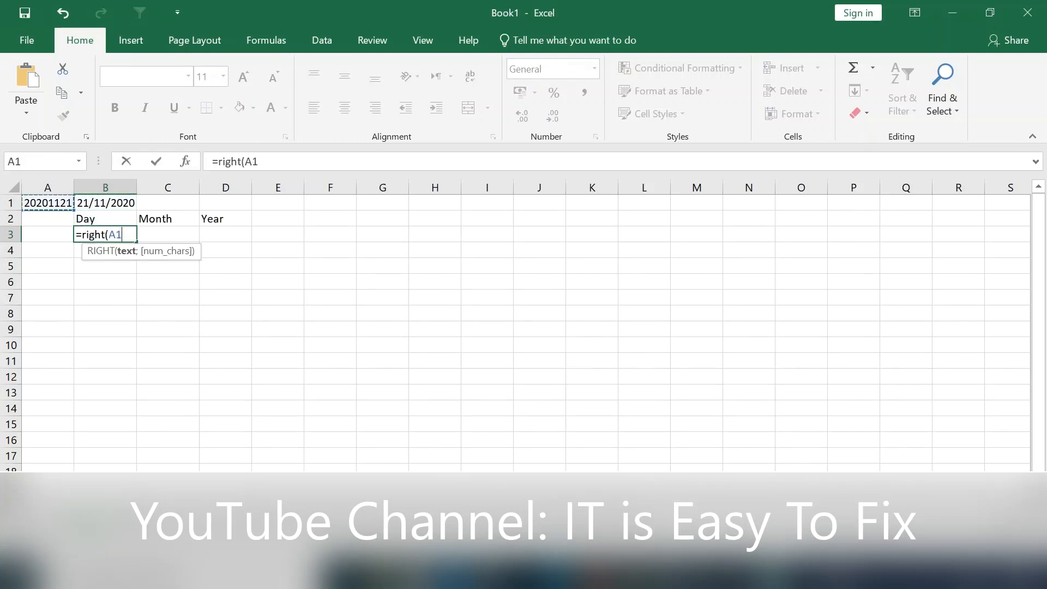
pyautogui.write(';')
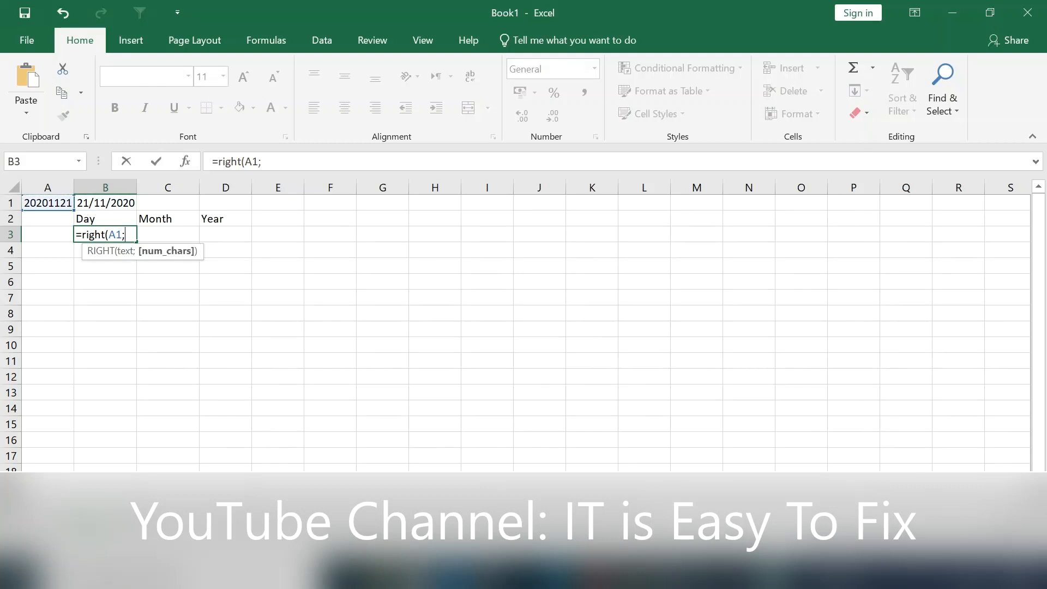
pyautogui.write('2)')
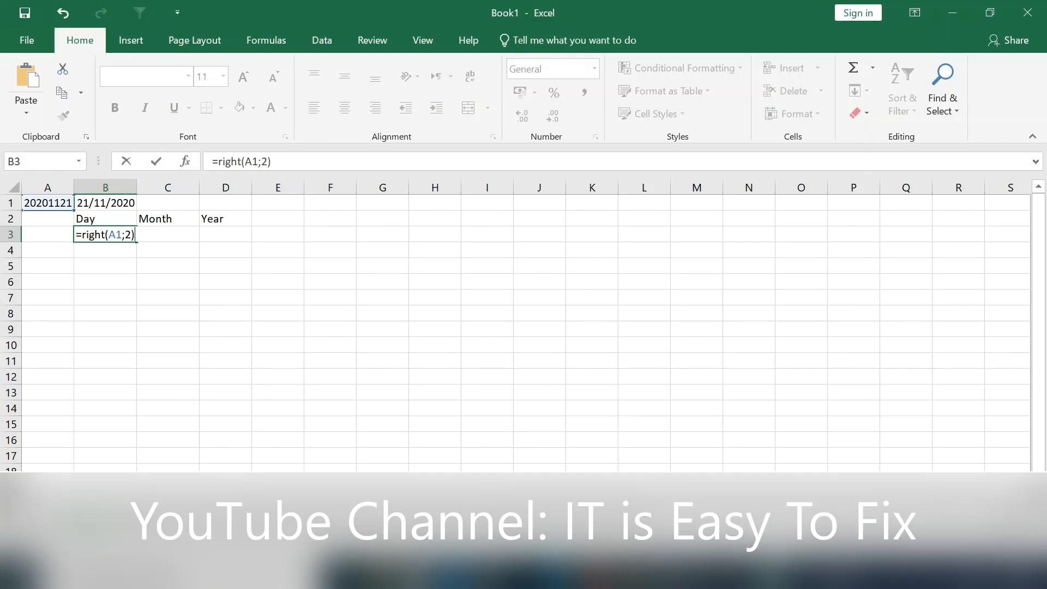
pyautogui.press('Return')
pyautogui.press('Up')
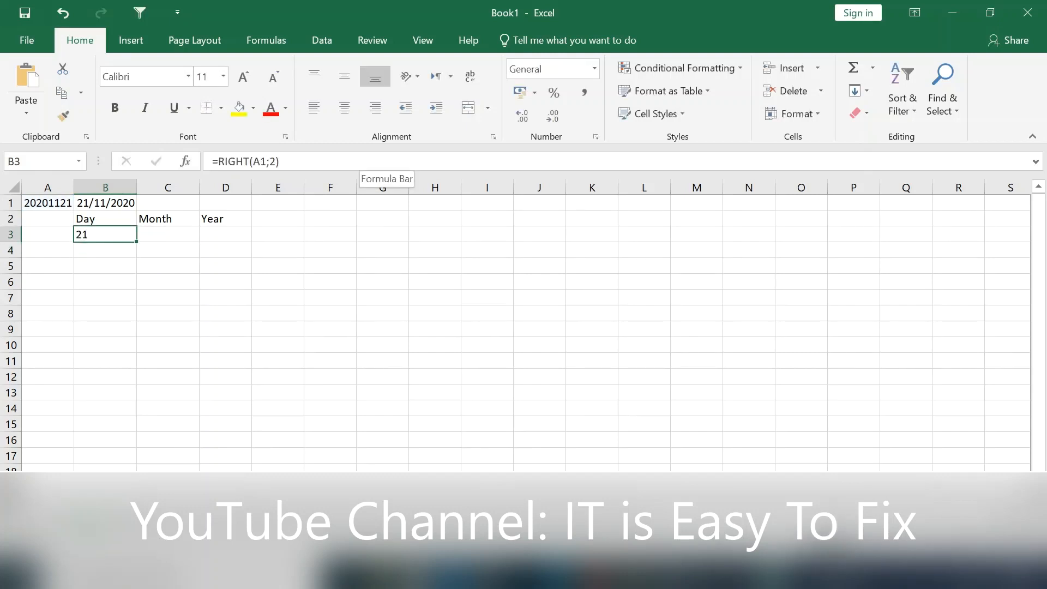
# Step: Examine the DATE formula in B1 to check how its MID function takes the month from A1
pyautogui.press('Right')
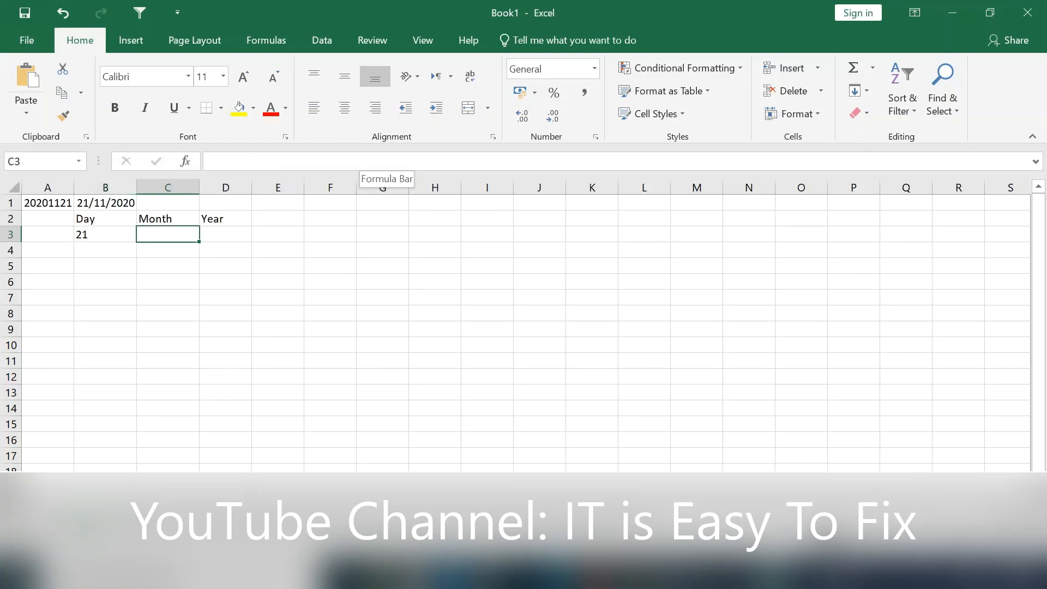
pyautogui.press('Up')
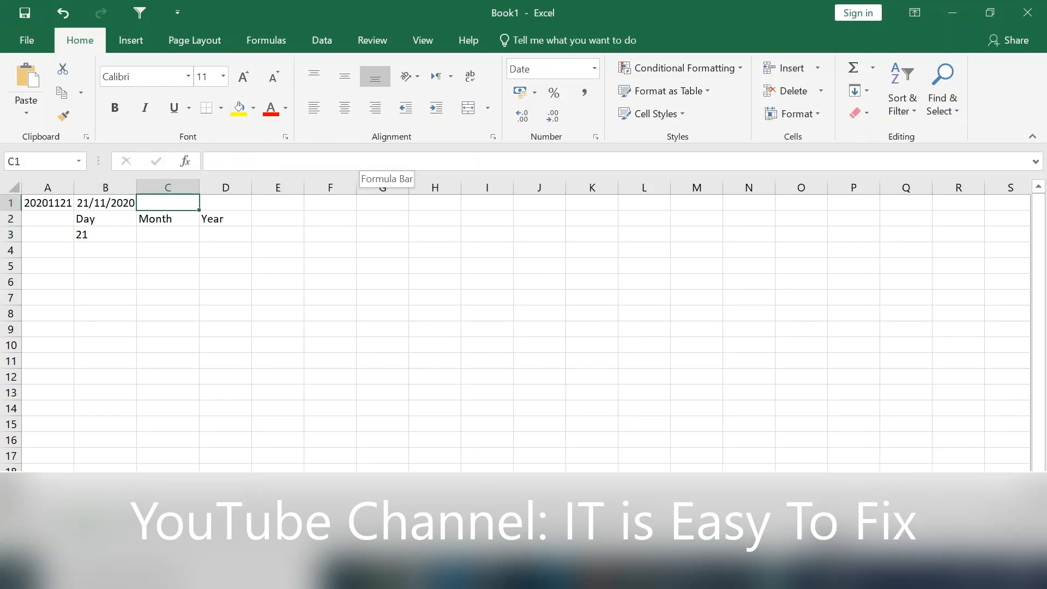
pyautogui.press('Up')
pyautogui.press('Left')
pyautogui.press('F2')
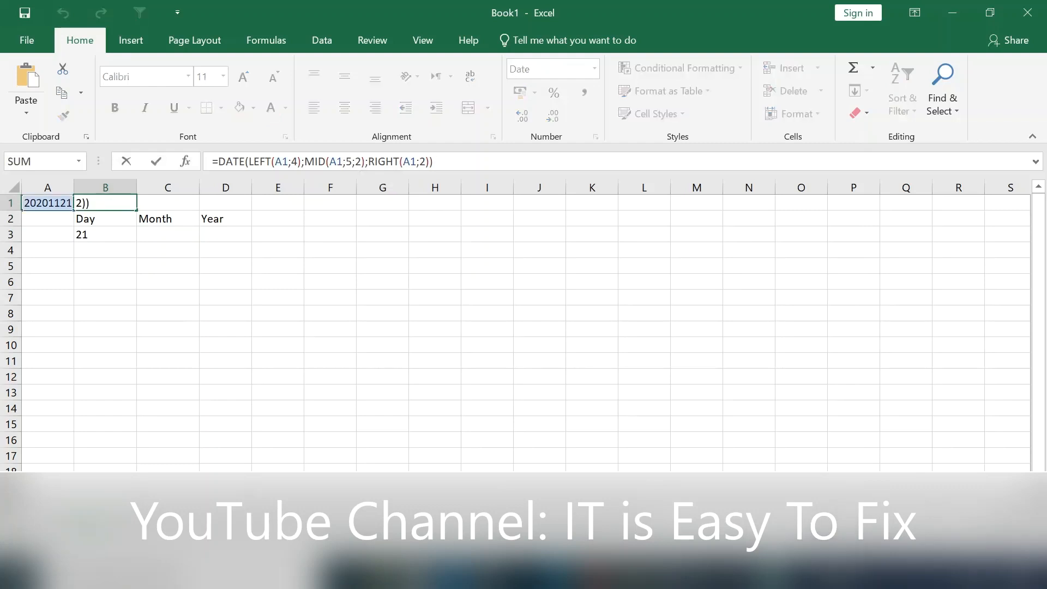
pyautogui.press('Escape')
pyautogui.press('Down')
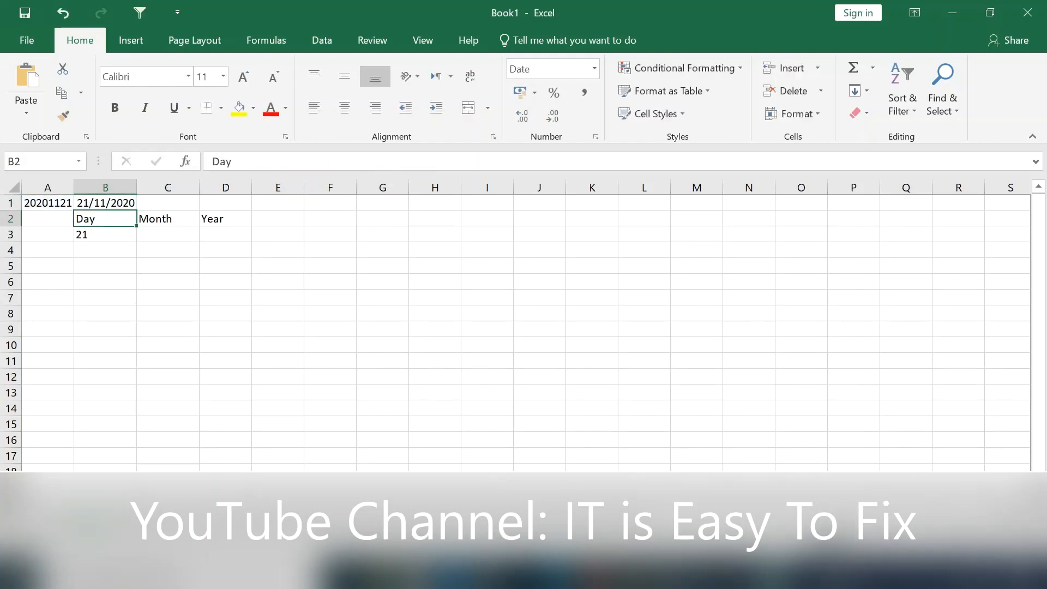
# Step: Extract the month in cell C3 with the formula =MID(A1;5;2)
pyautogui.press('Down')
pyautogui.press('Right')
pyautogui.write('=')
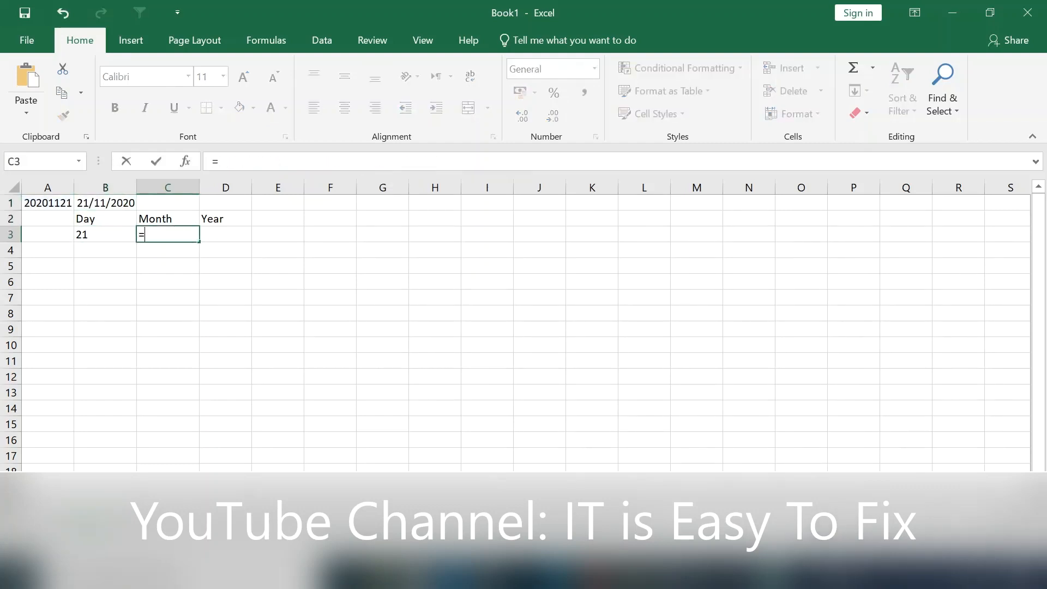
pyautogui.write('mid(')
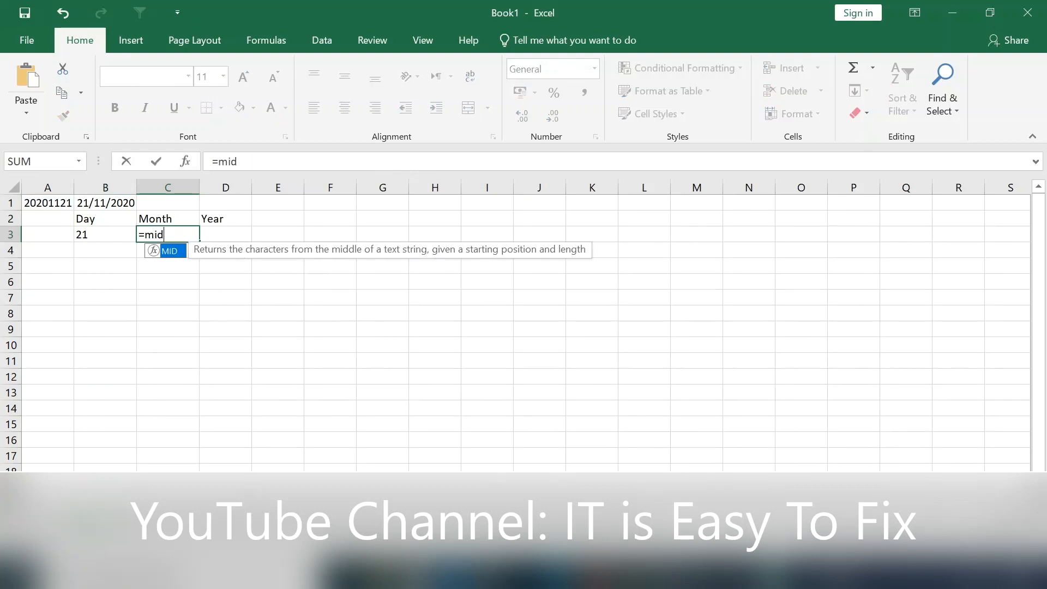
pyautogui.press('Up')
pyautogui.press('Up')
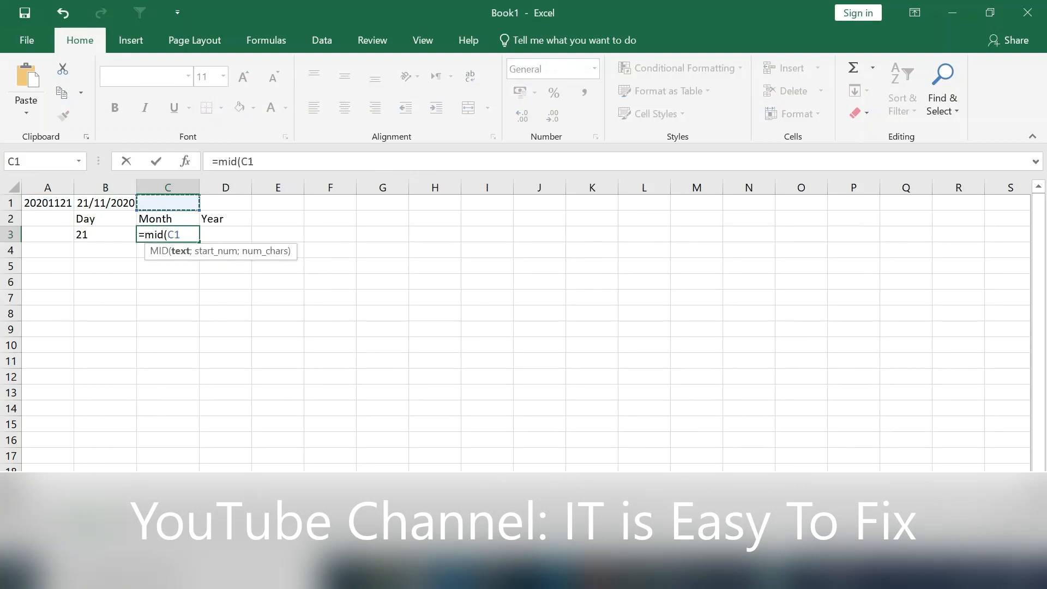
pyautogui.press('Left')
pyautogui.press('Left')
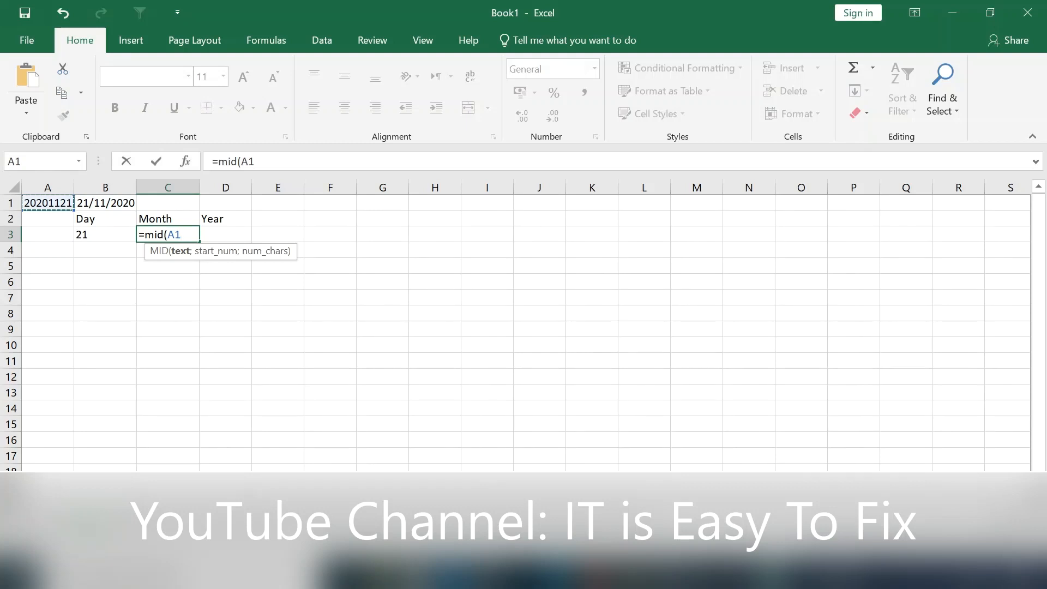
pyautogui.write(';')
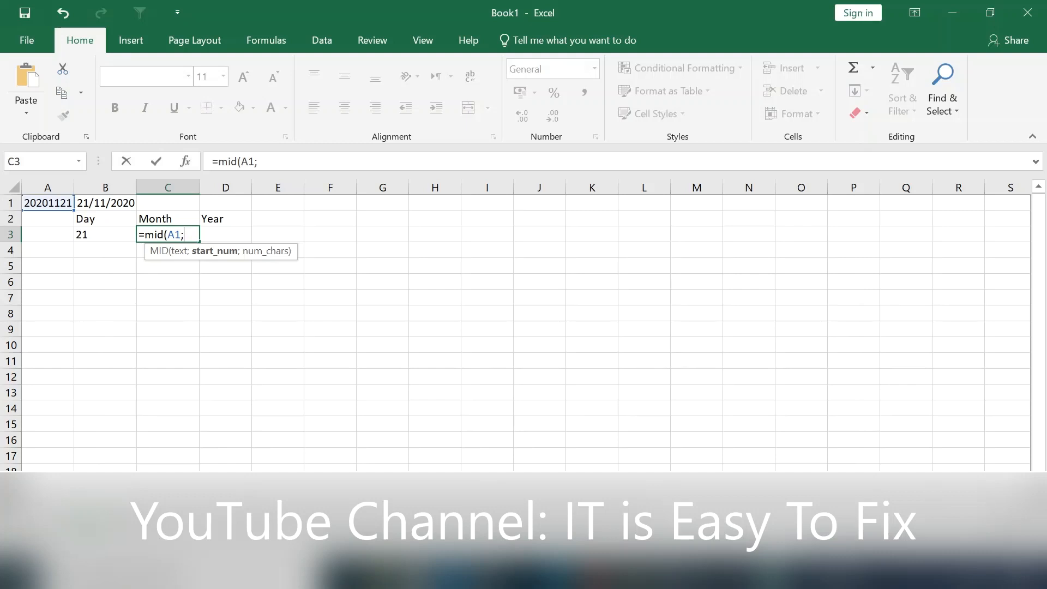
pyautogui.write('5;')
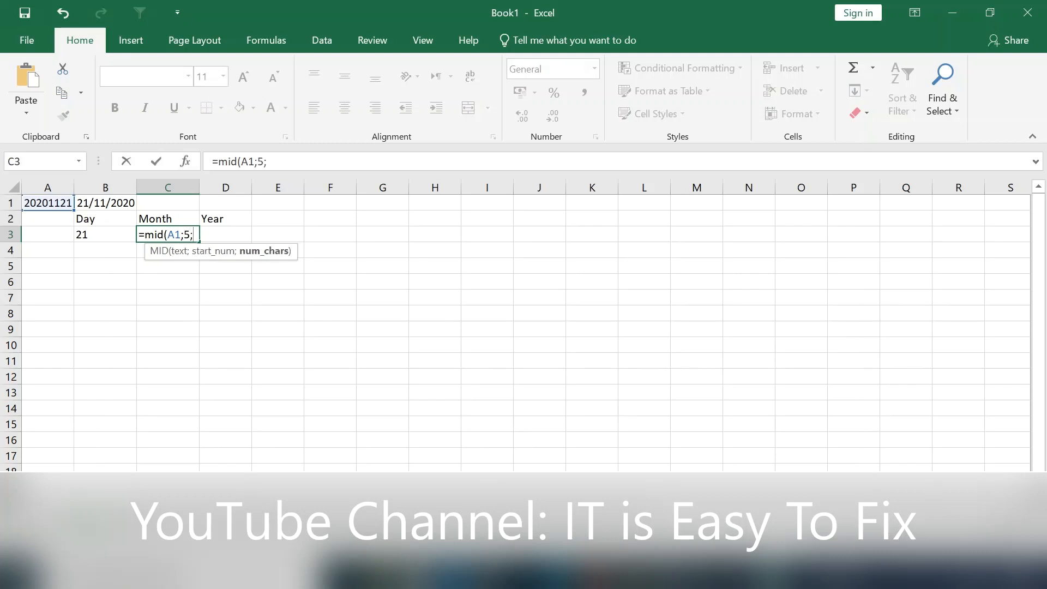
pyautogui.write('2)')
pyautogui.press('Return')
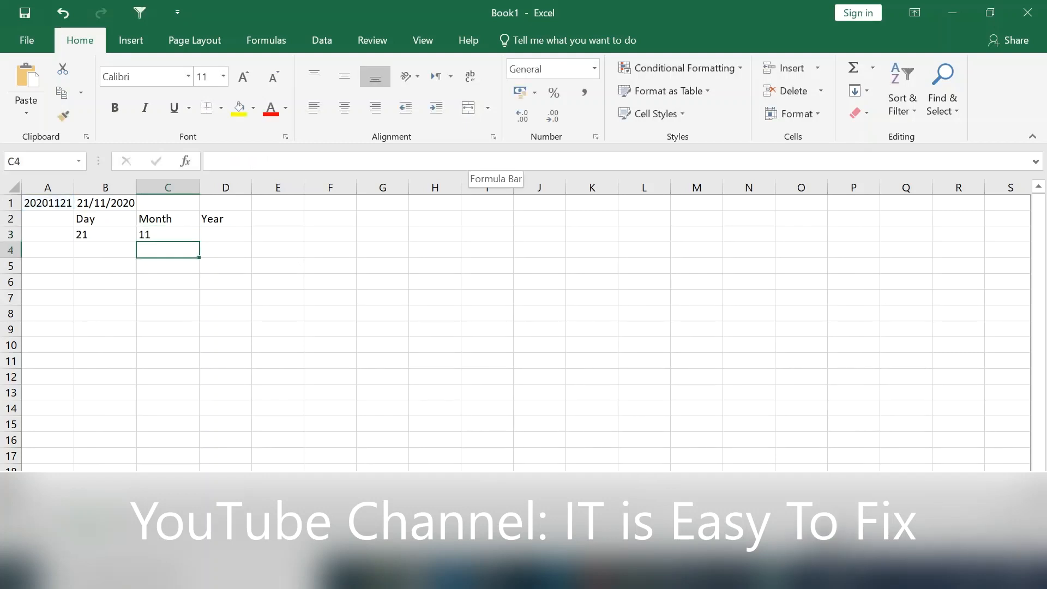
# Step: Extract the year in cell D3 with the formula =LEFT(A1;4)
pyautogui.press('Up')
pyautogui.press('Right')
pyautogui.write('=lrft')
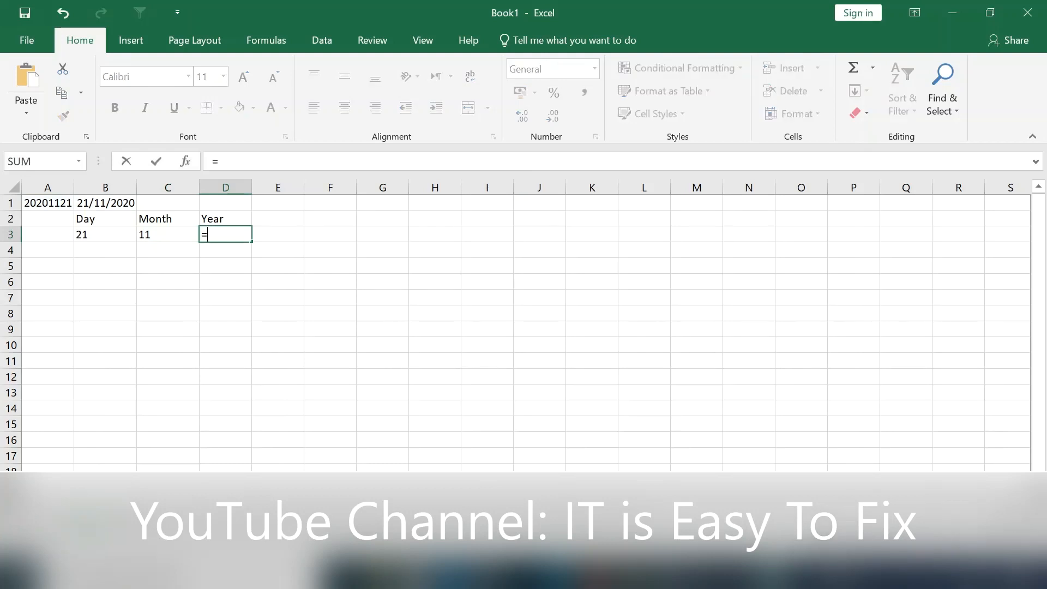
pyautogui.press('BackSpace')
pyautogui.press('BackSpace')
pyautogui.press('BackSpace')
pyautogui.write('eft')
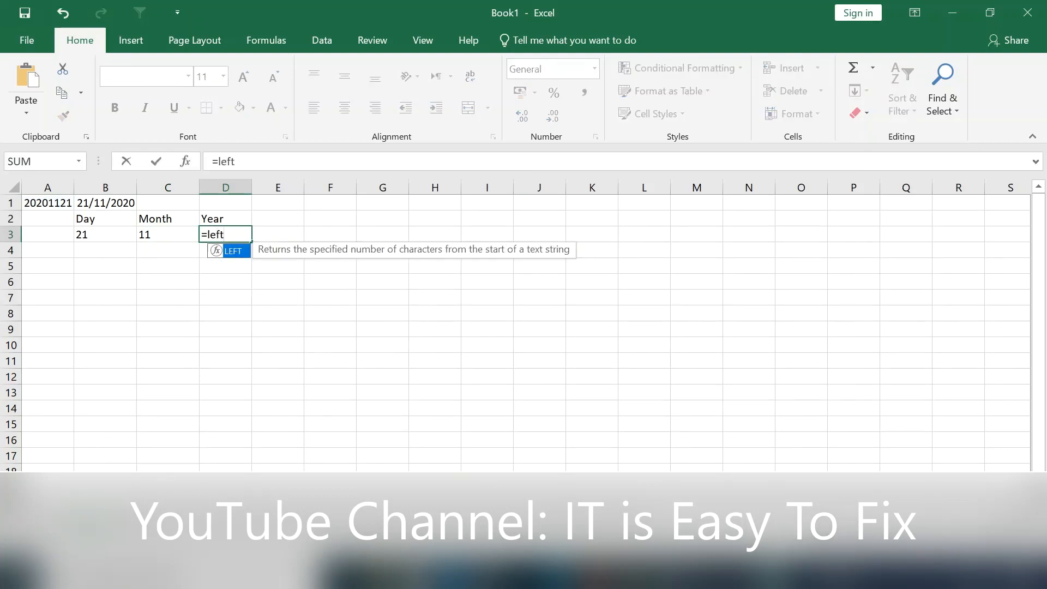
pyautogui.write('(')
pyautogui.press('Up')
pyautogui.press('Up')
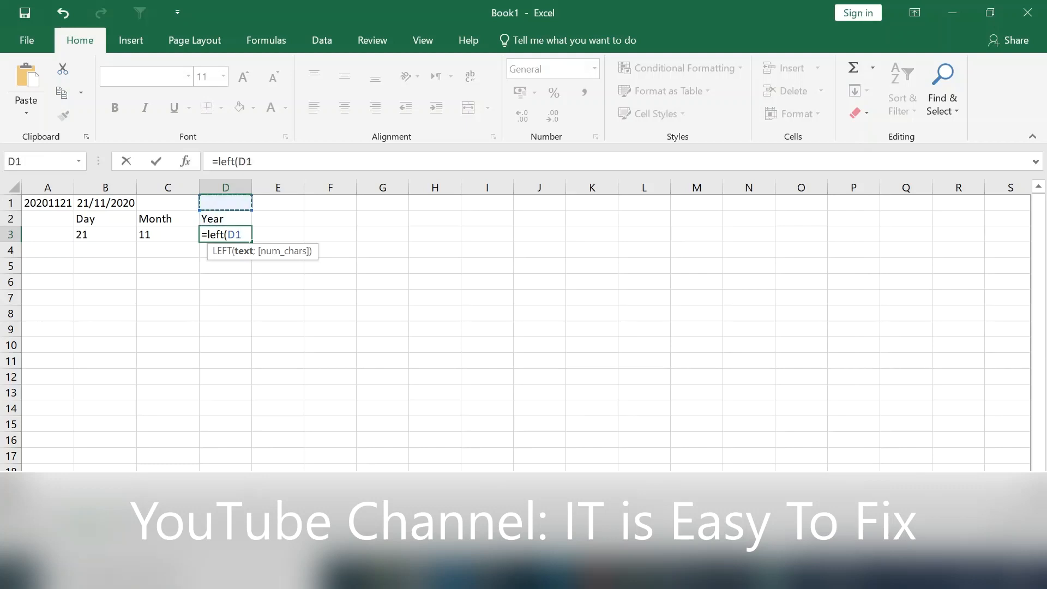
pyautogui.press('Left')
pyautogui.press('Left')
pyautogui.press('Left')
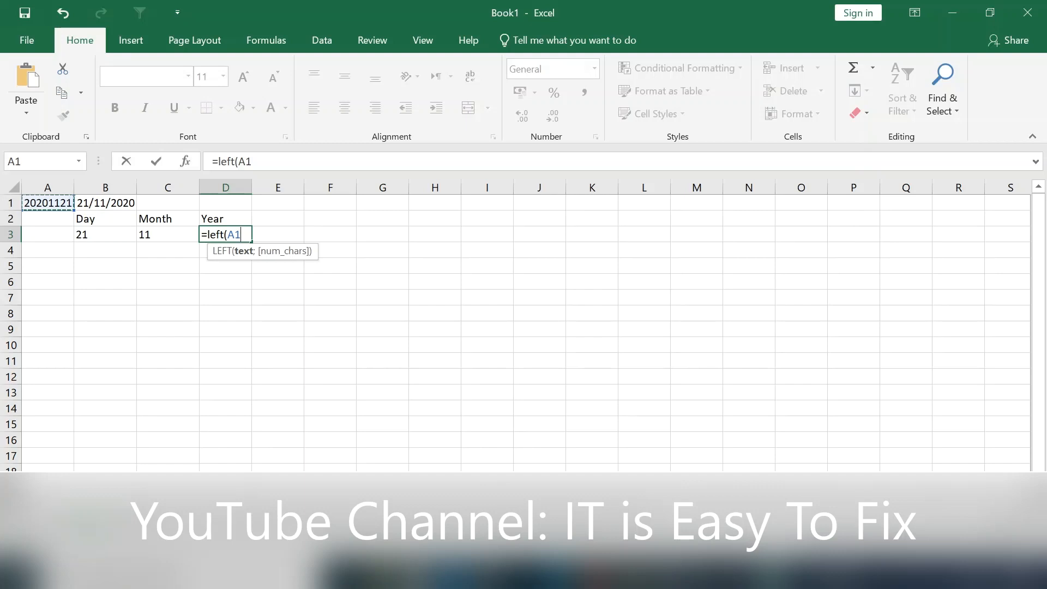
pyautogui.write(';4)')
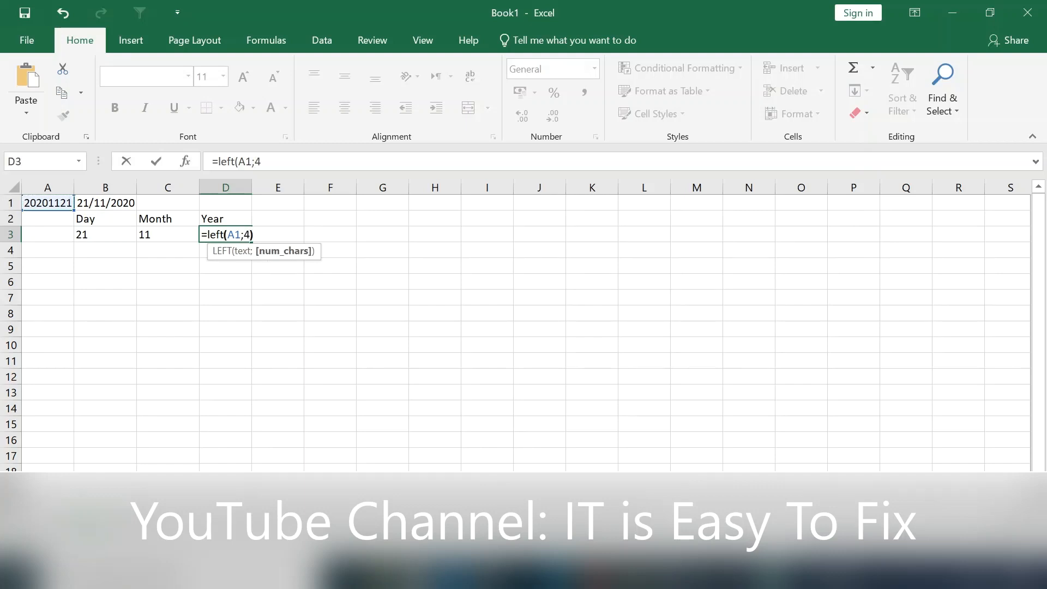
pyautogui.press('Return')
# Step: Select the range B2:D3 to review the day, month and year headings with their extracted parts
pyautogui.press('Up')
pyautogui.press('Up')
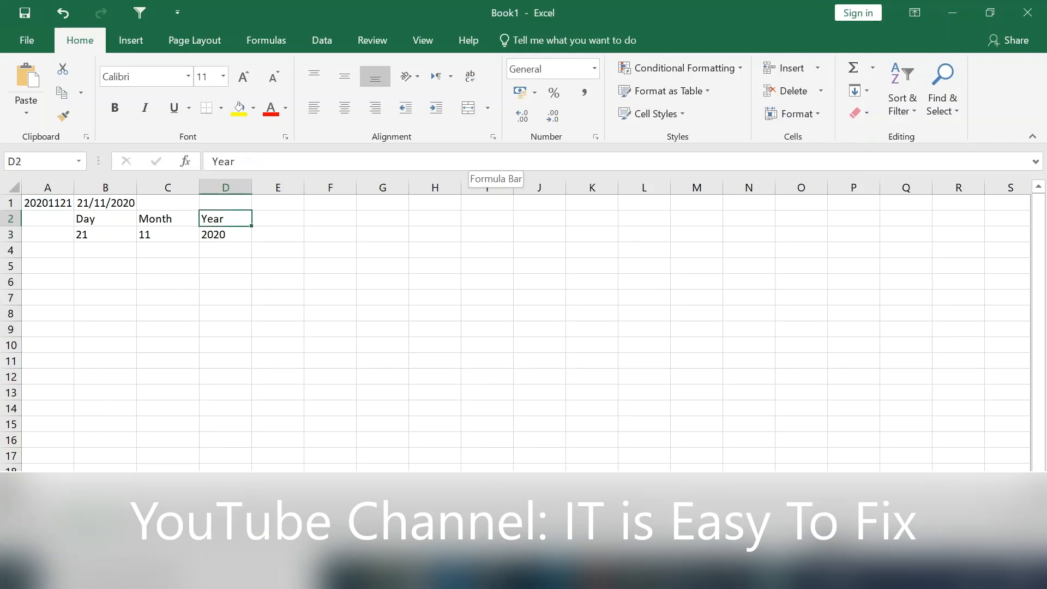
pyautogui.hotkey('shift', 'Left')
pyautogui.hotkey('shift', 'Left')
pyautogui.hotkey('shift', 'Down')
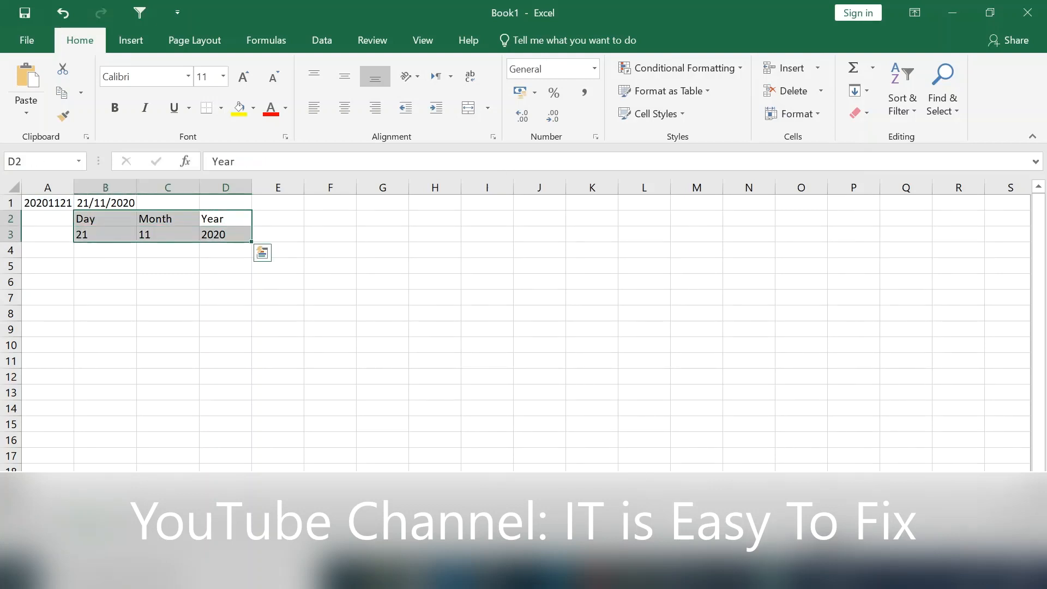
pyautogui.press('Down')
pyautogui.press('Down')
pyautogui.press('Left')
pyautogui.press('Left')
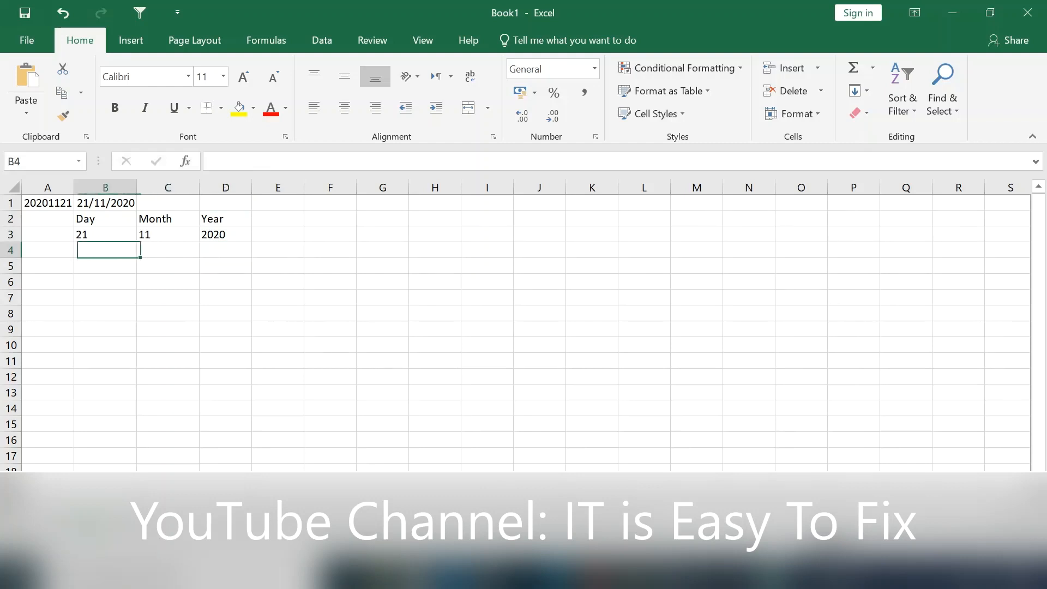
pyautogui.press('Down')
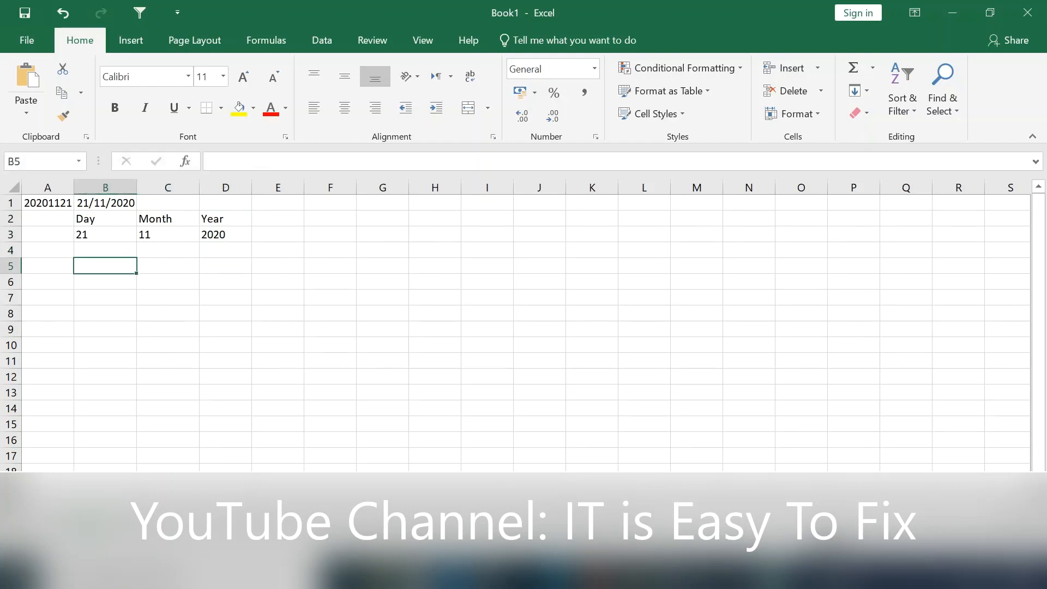
pyautogui.press('Up')
pyautogui.press('Up')
pyautogui.press('Up')
pyautogui.press('Up')
pyautogui.press('Down')
pyautogui.press('Down')
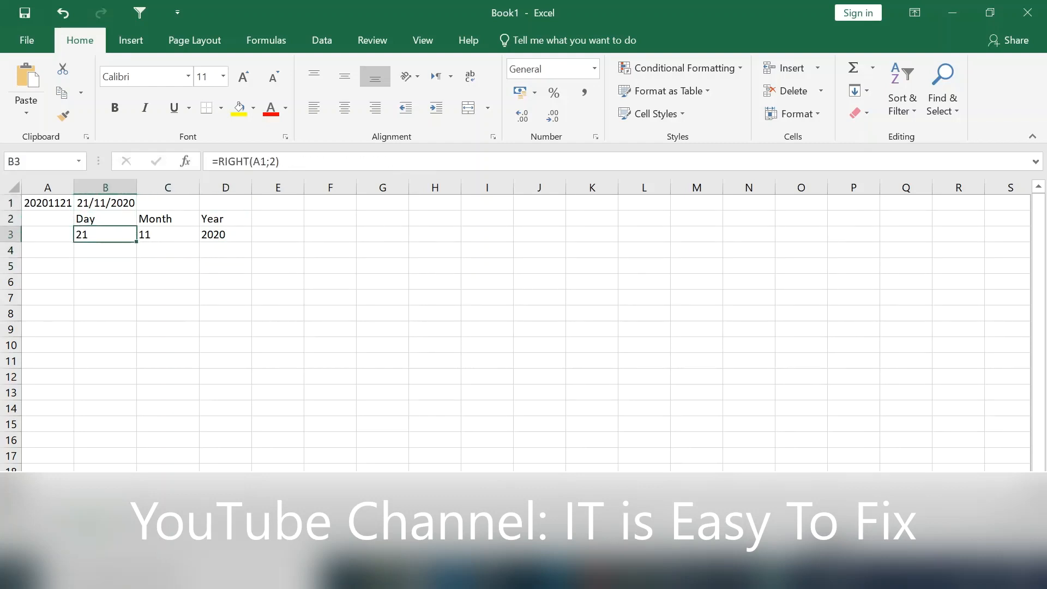
# Step: In cell B5, begin a DATE formula whose year argument is MID(A1;1;4)
pyautogui.press('Down')
pyautogui.press('Down')
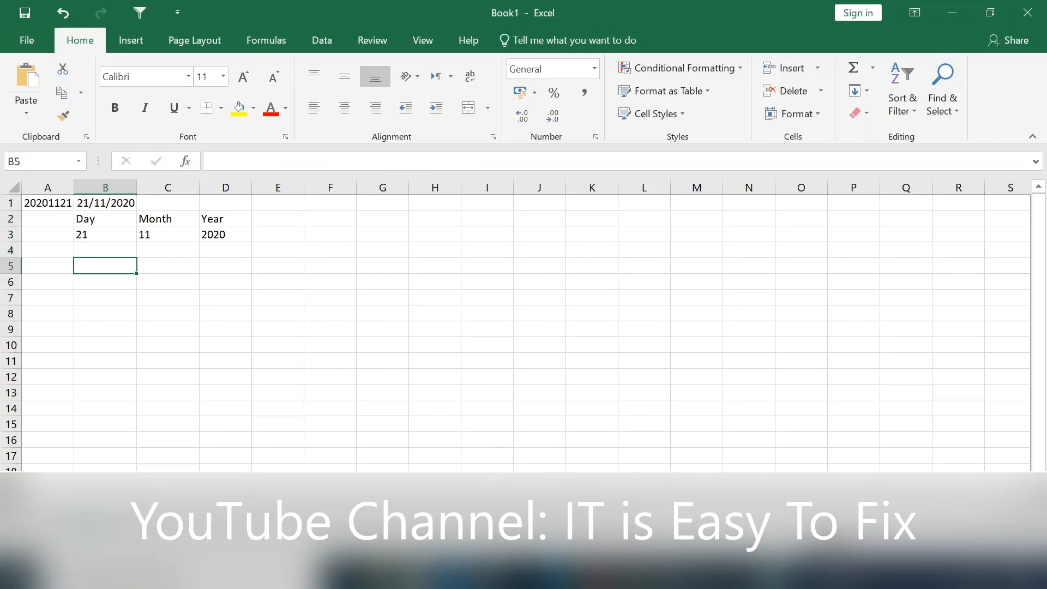
pyautogui.write('=')
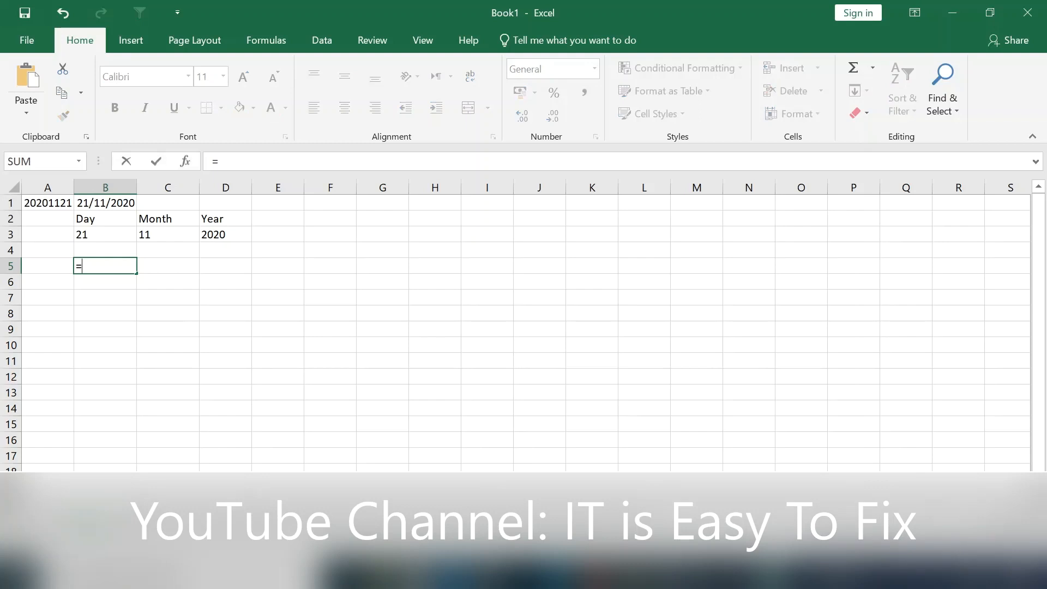
pyautogui.write('dte')
pyautogui.press('BackSpace')
pyautogui.press('BackSpace')
pyautogui.write('a')
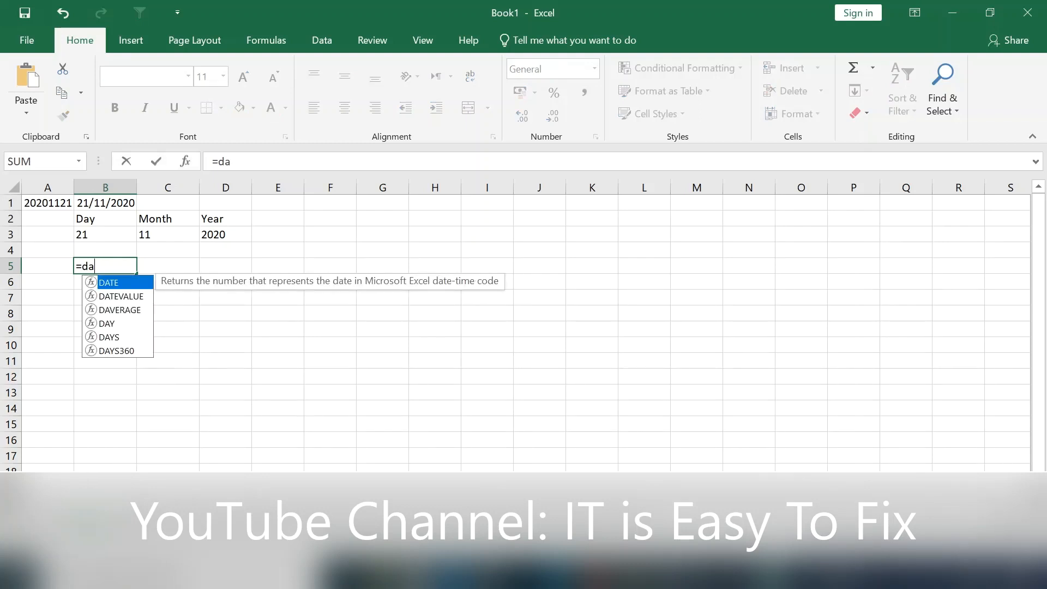
pyautogui.write('te(')
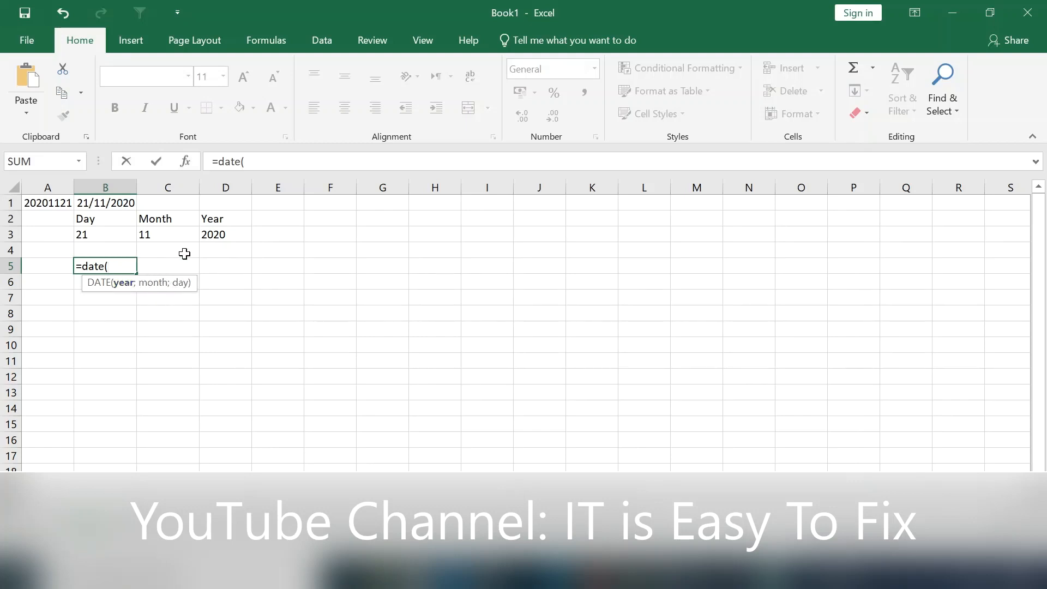
pyautogui.write('mid(')
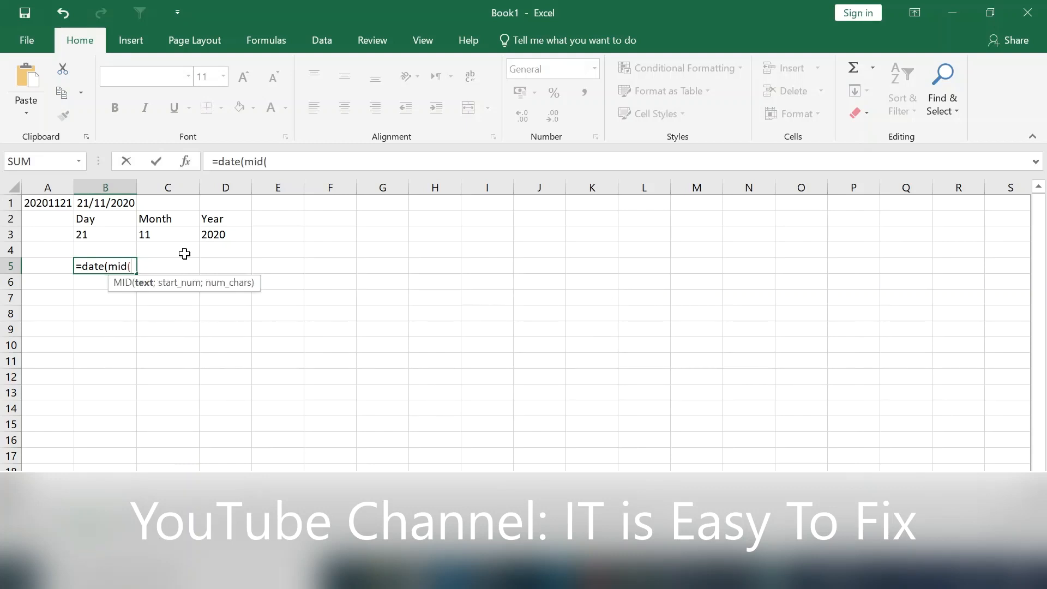
pyautogui.press('Up')
pyautogui.press('Up')
pyautogui.press('Up')
pyautogui.press('Up')
pyautogui.press('Left')
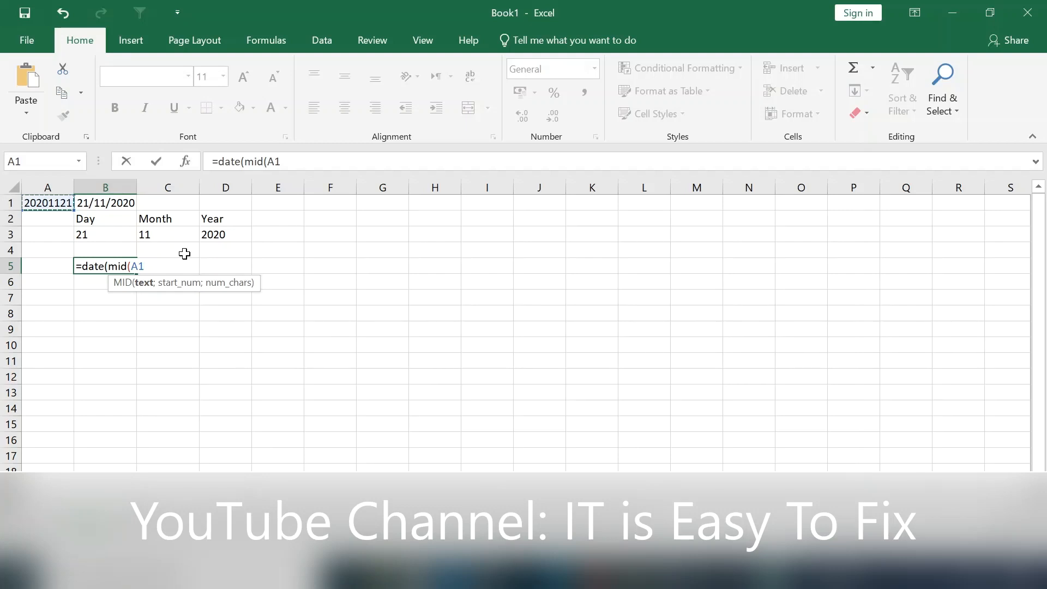
pyautogui.write(';')
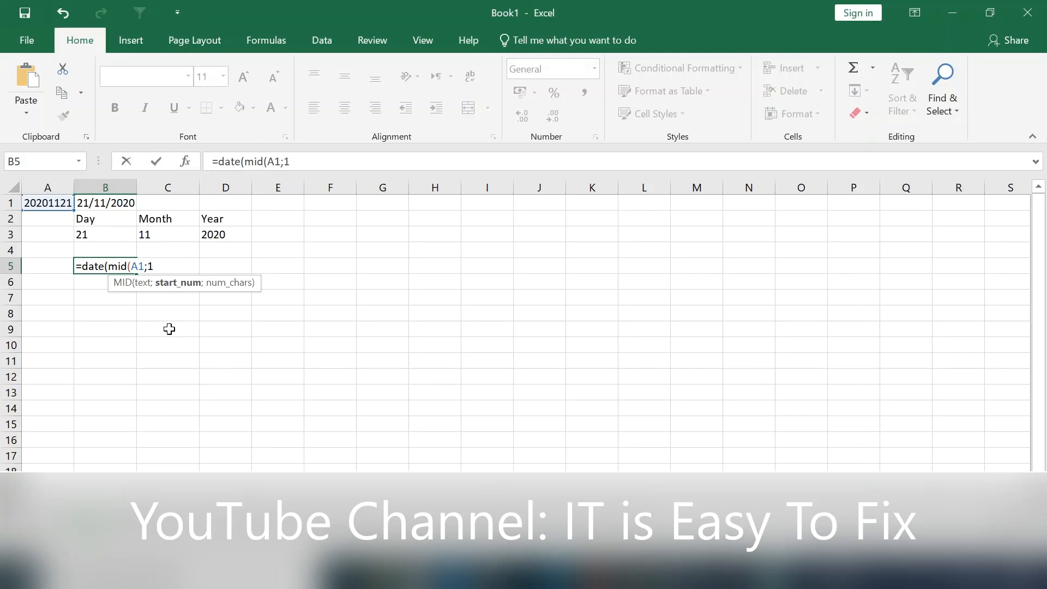
pyautogui.write('1;4)')
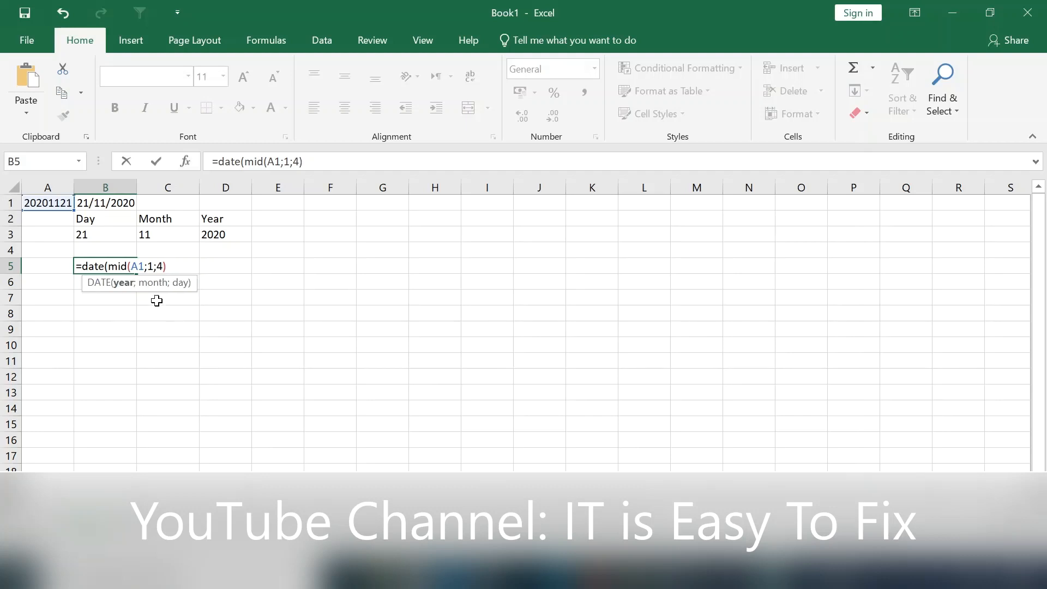
# Step: Add MID(A1;5;2) as the month argument of the DATE formula in B5
pyautogui.write(';')
pyautogui.write('mi')
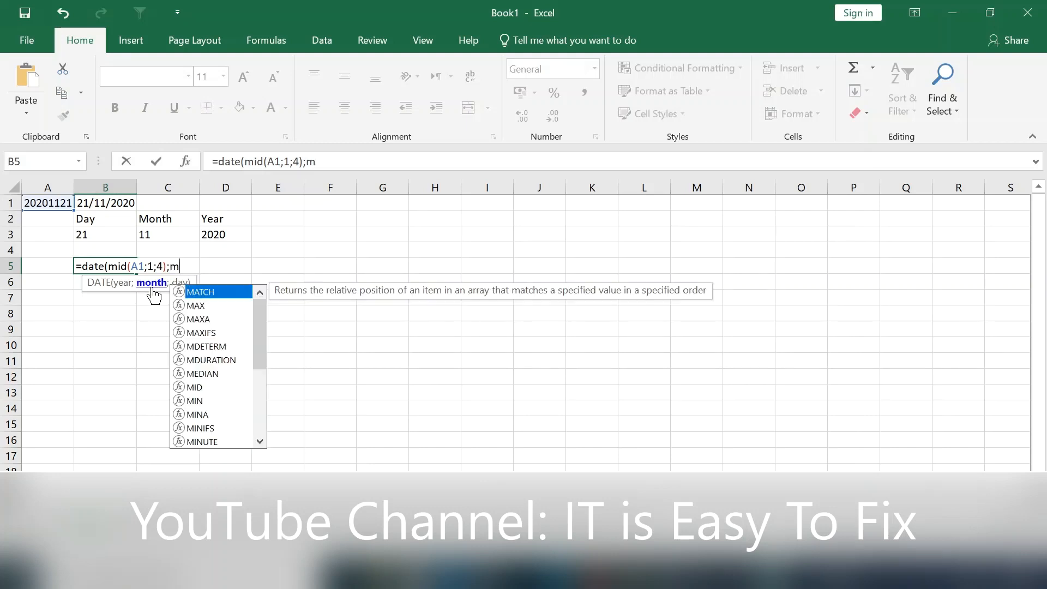
pyautogui.write('d(')
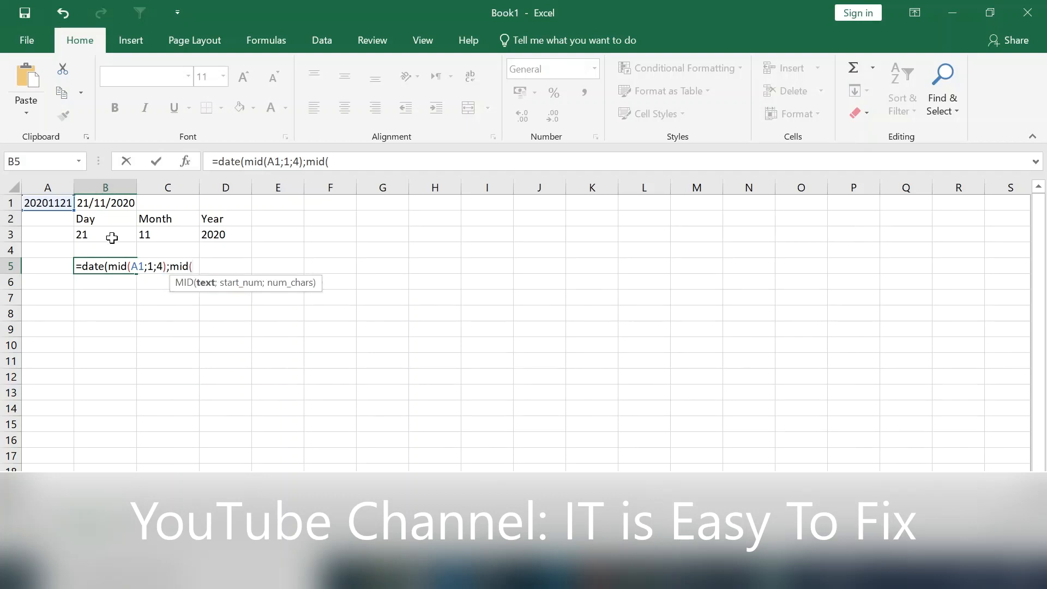
pyautogui.click(55, 206)
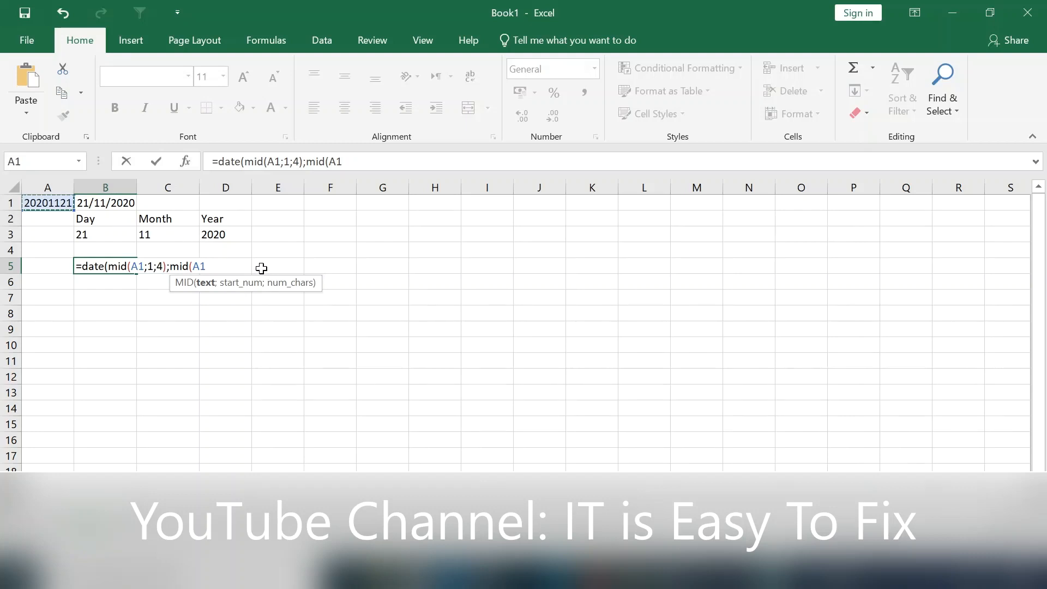
pyautogui.write(';')
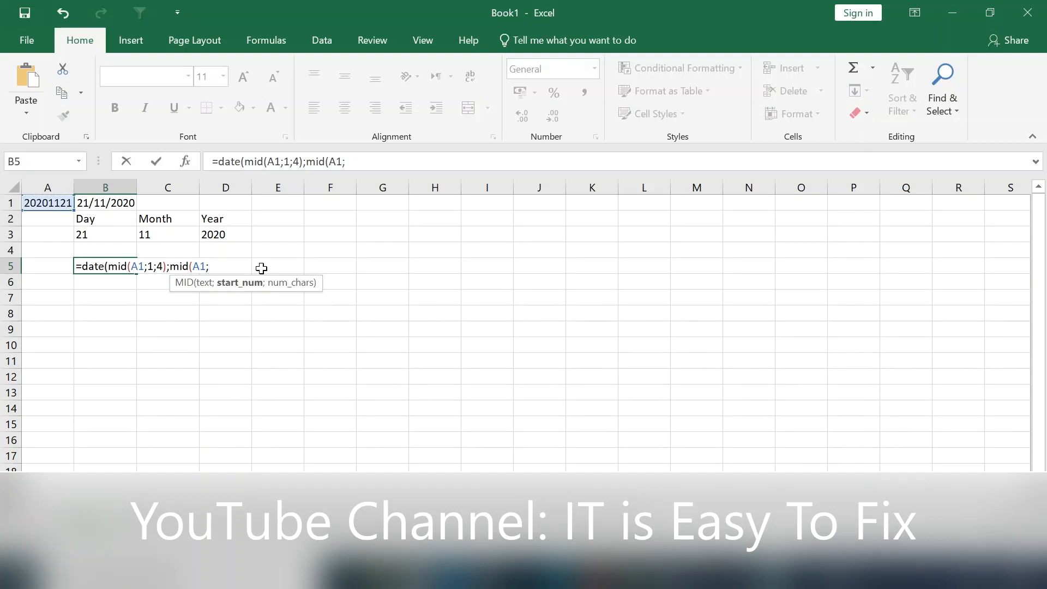
pyautogui.write('5;')
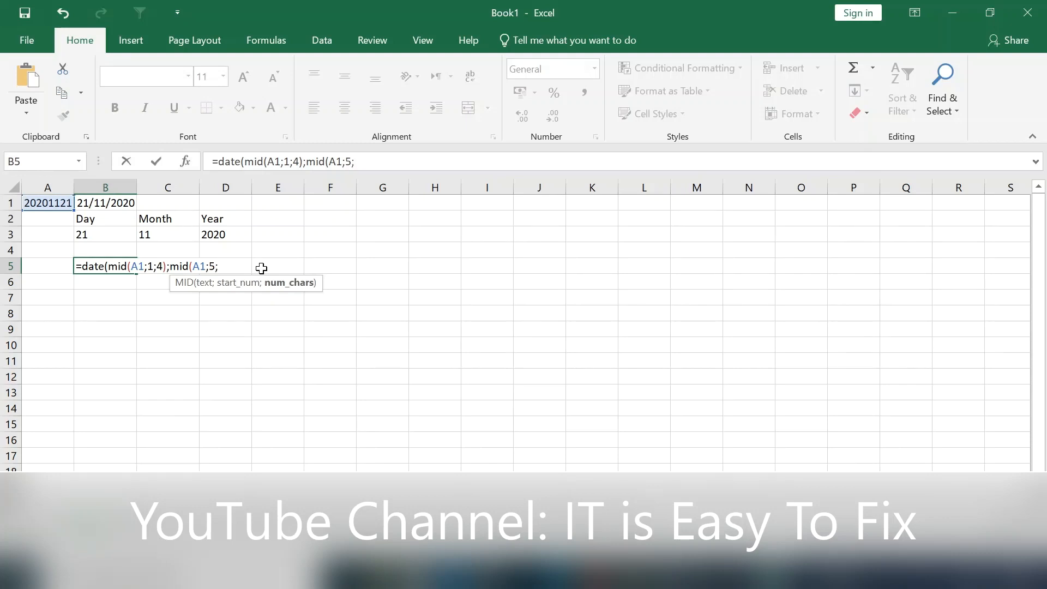
pyautogui.write('2)')
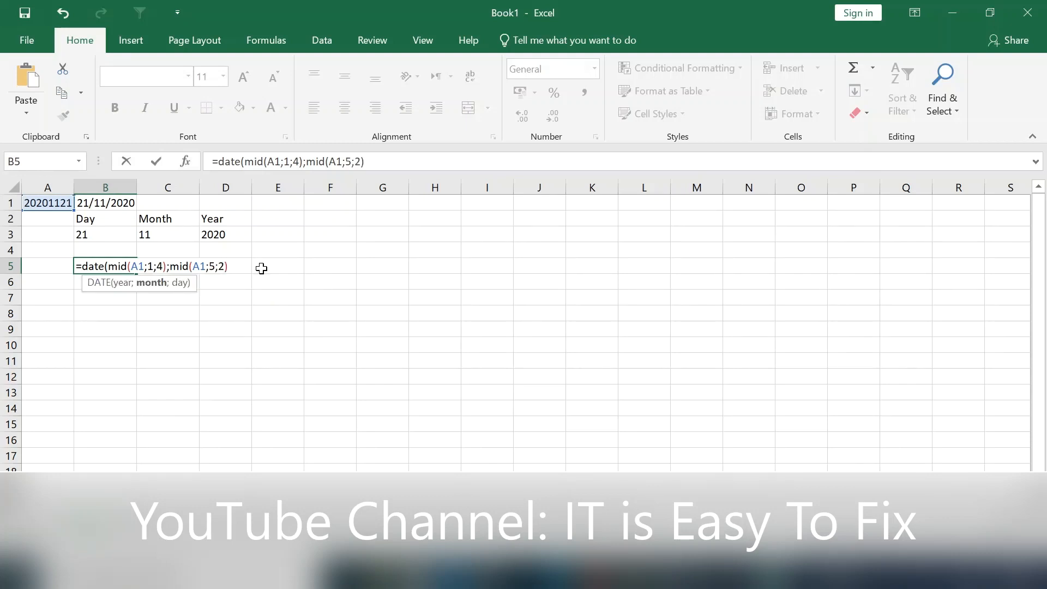
# Step: Add MID(A1;7;2) as the day argument and complete the DATE formula in B5
pyautogui.write(';mid')
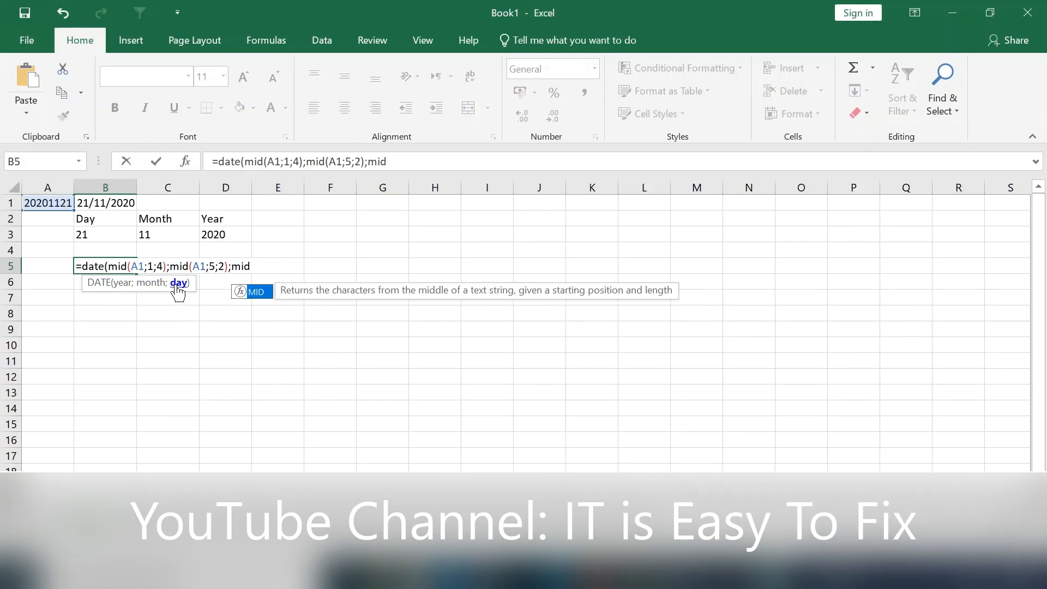
pyautogui.write('(')
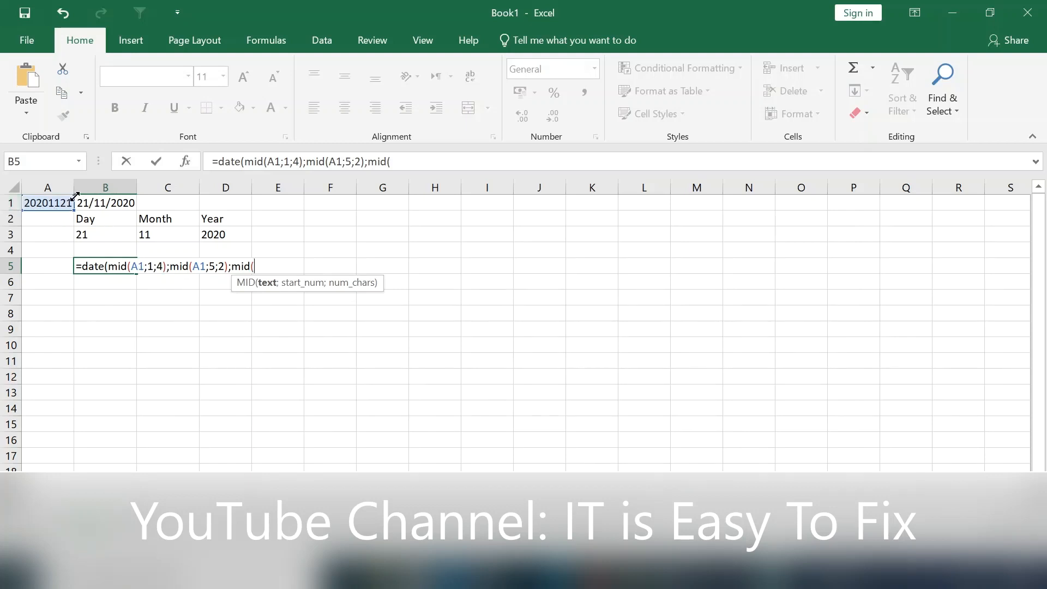
pyautogui.click(50, 203)
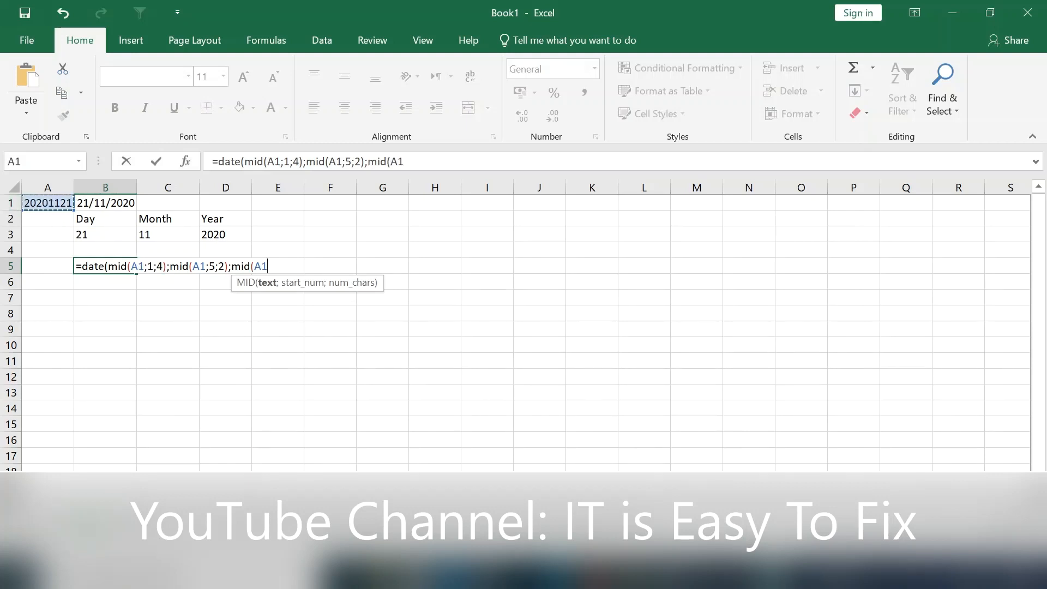
pyautogui.write(';7')
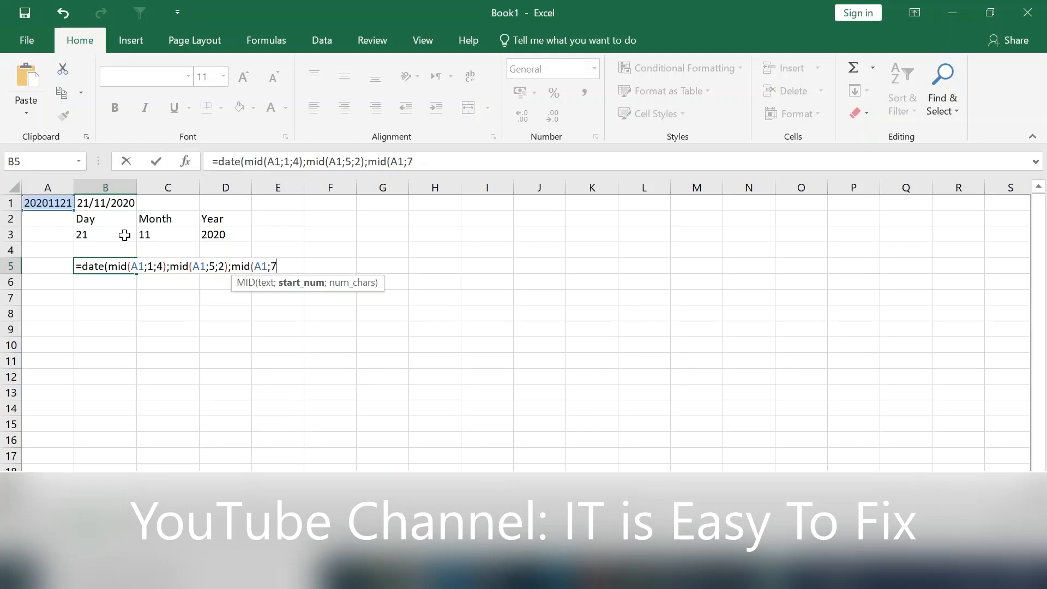
pyautogui.write(';2)')
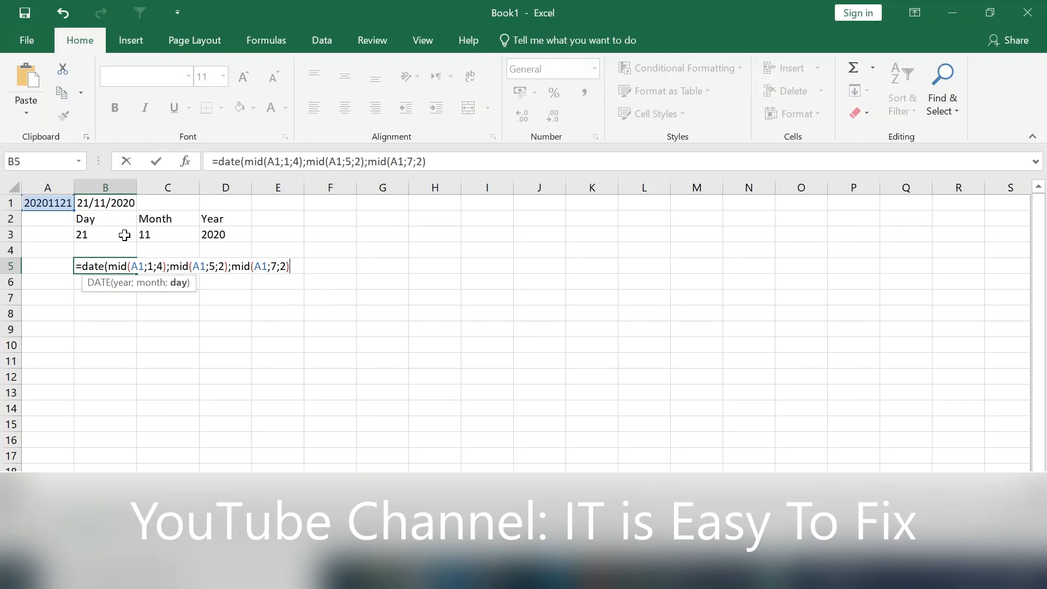
pyautogui.write(')')
pyautogui.press('Return')
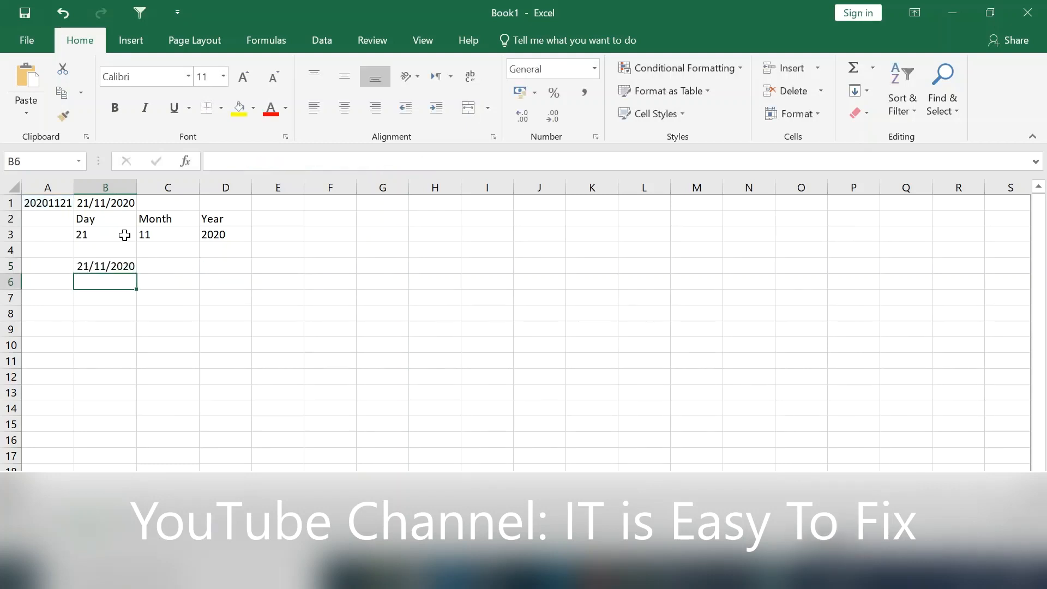
# Step: Compare the DATE formula in B5, built only with MID, against the LEFT, MID and RIGHT version in B1
pyautogui.press('Up')
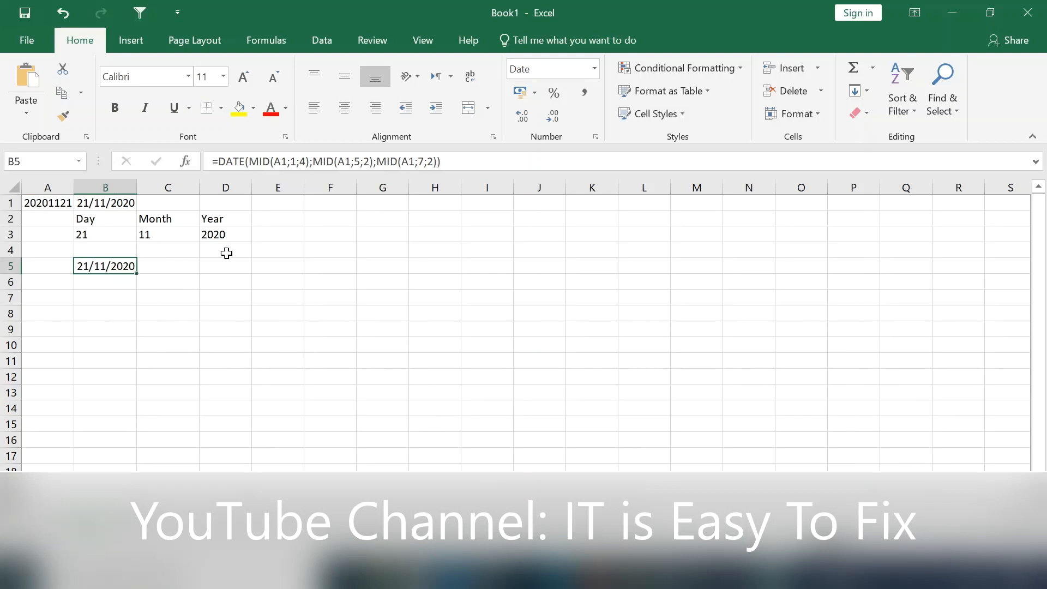
pyautogui.click(494, 163)
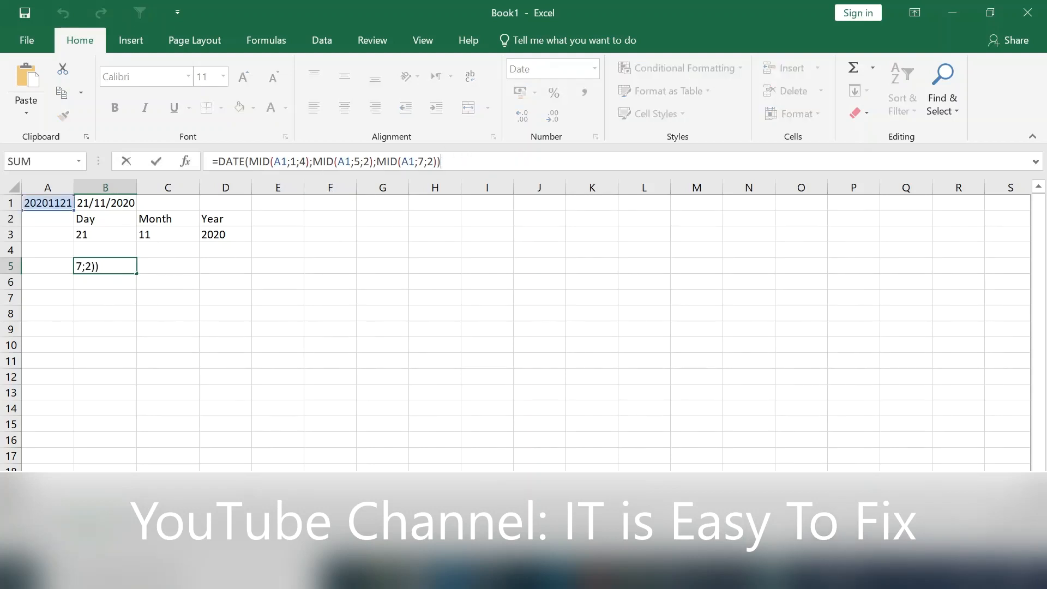
pyautogui.press('Return')
pyautogui.press('Up')
pyautogui.press('Up')
pyautogui.press('Up')
pyautogui.press('Up')
pyautogui.press('Up')
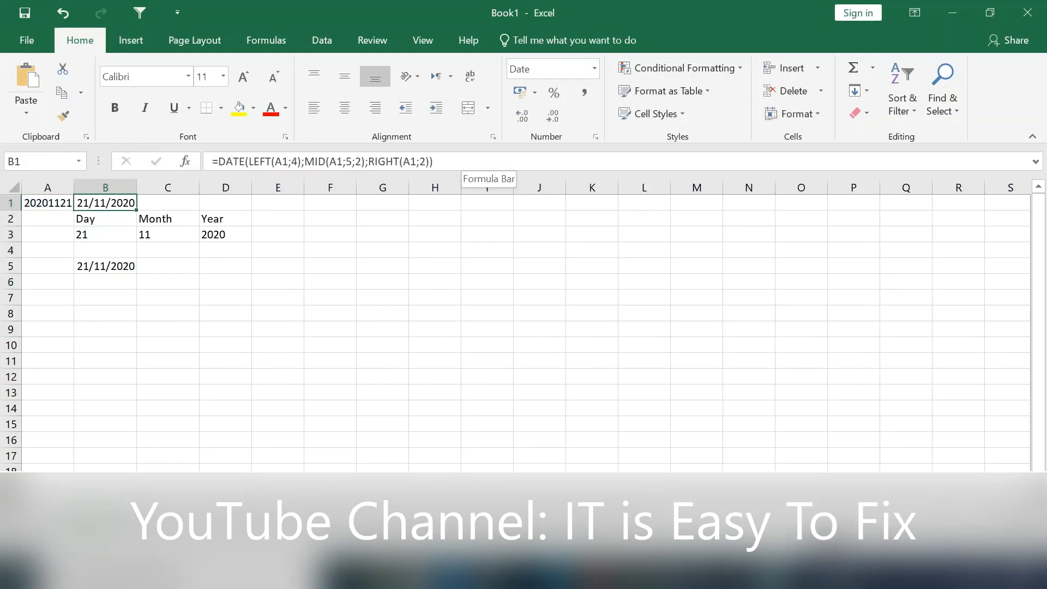
pyautogui.click(488, 163)
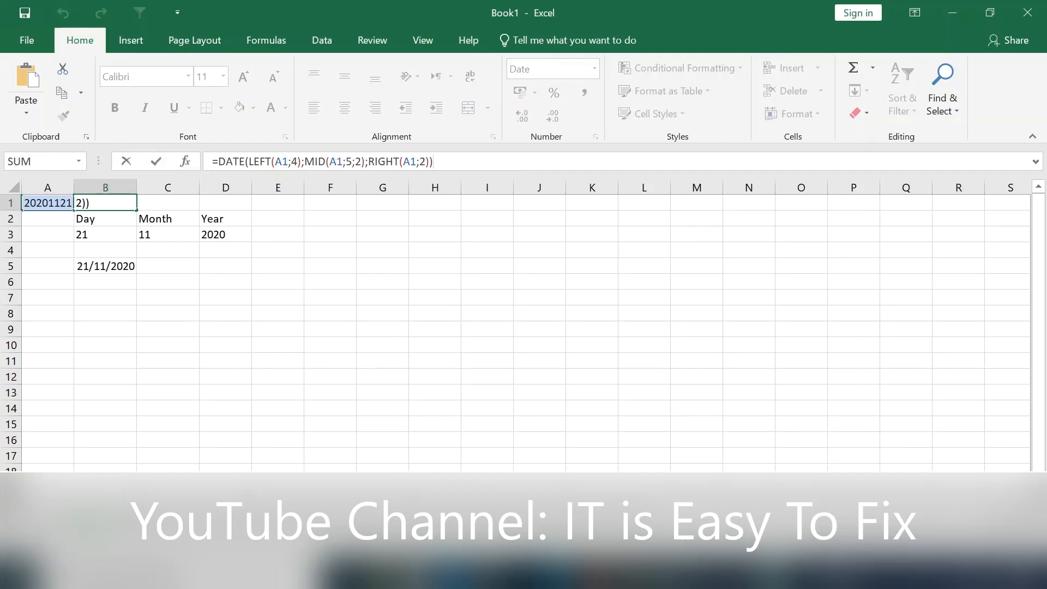
pyautogui.press('Return')
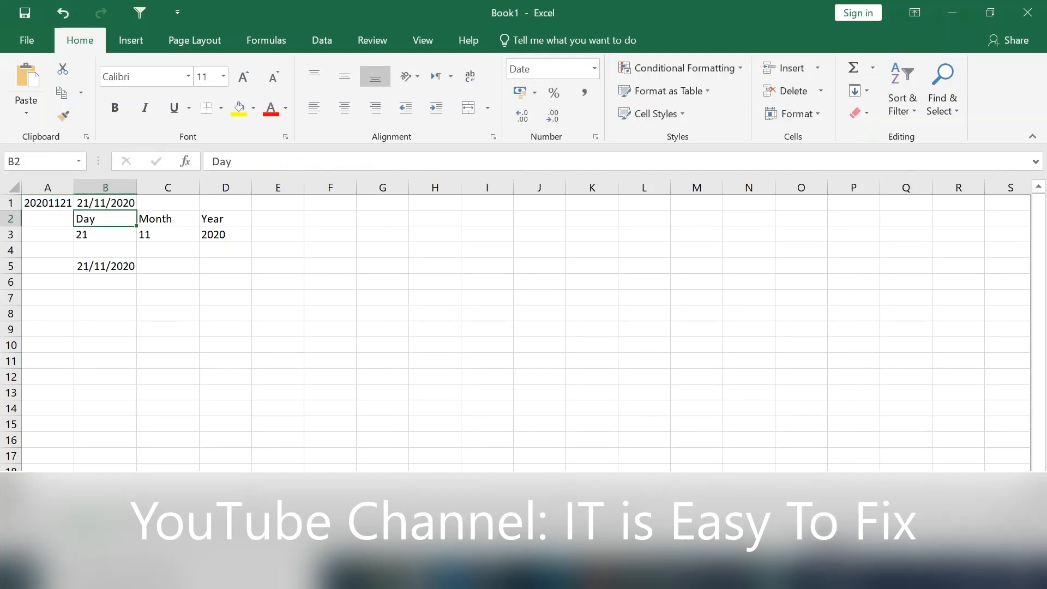
pyautogui.press('Down')
pyautogui.press('Down')
pyautogui.press('Down')
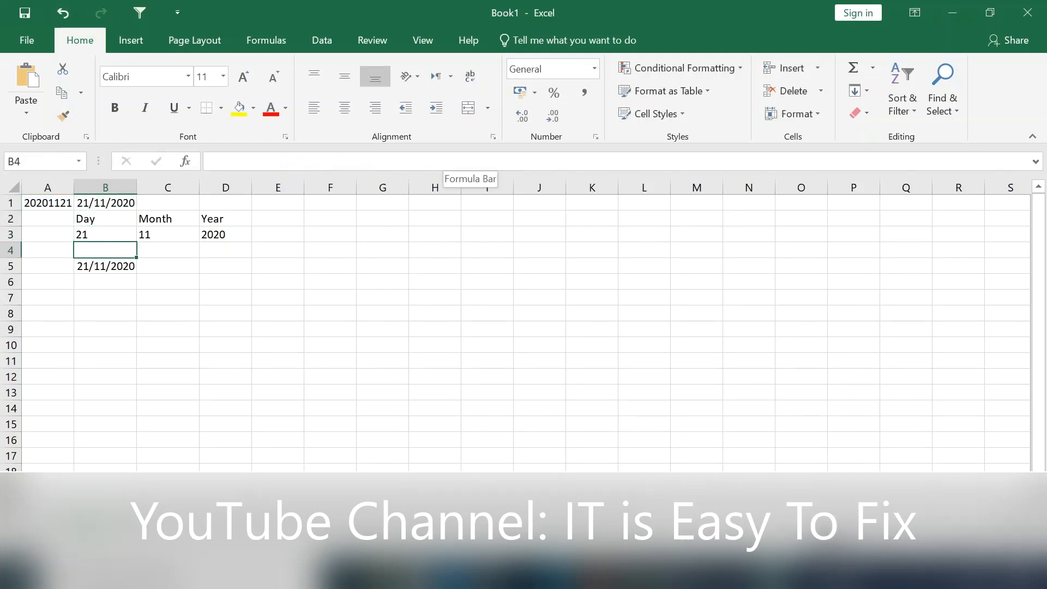
pyautogui.press('F2')
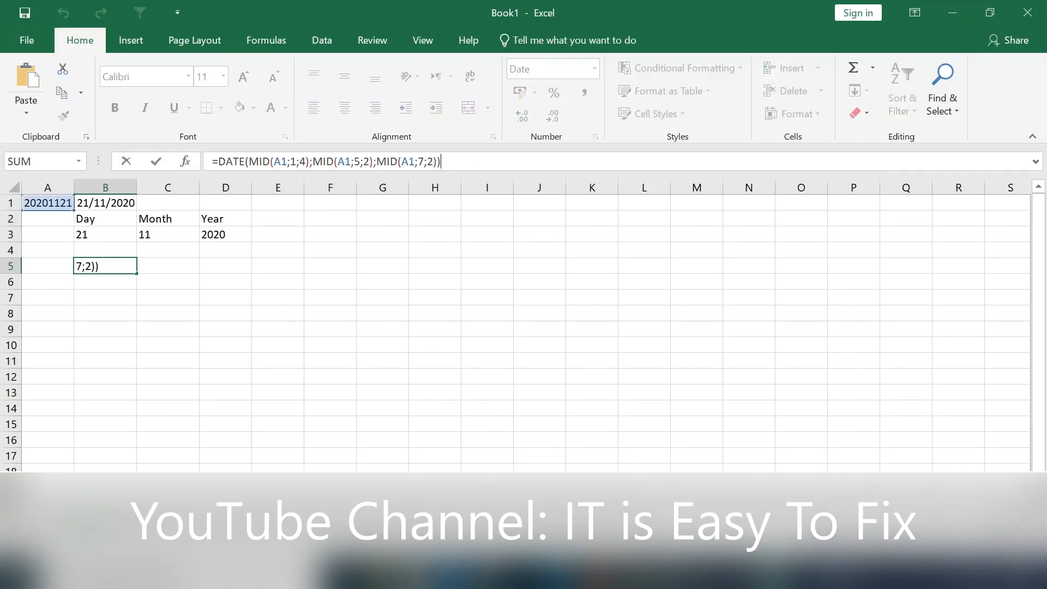
pyautogui.press('Return')
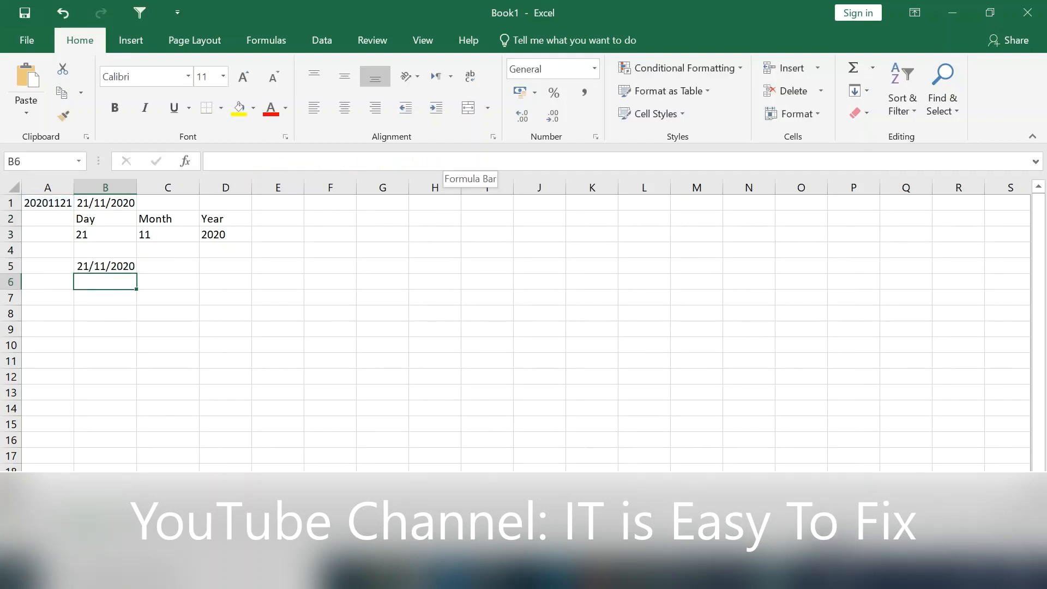
# Step: Switch to the COVID-19-geographic-disbtribution-worldwide(657) workbook and examine how the dateRep column stores its dates
pyautogui.hotkey('alt', 'Tab')
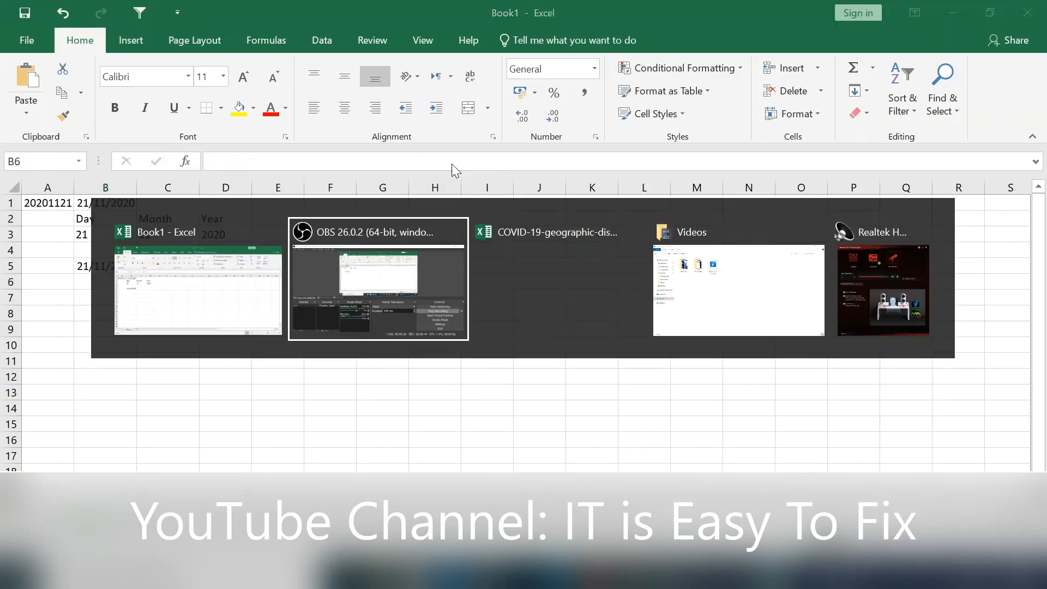
pyautogui.hotkey('alt', 'Tab')
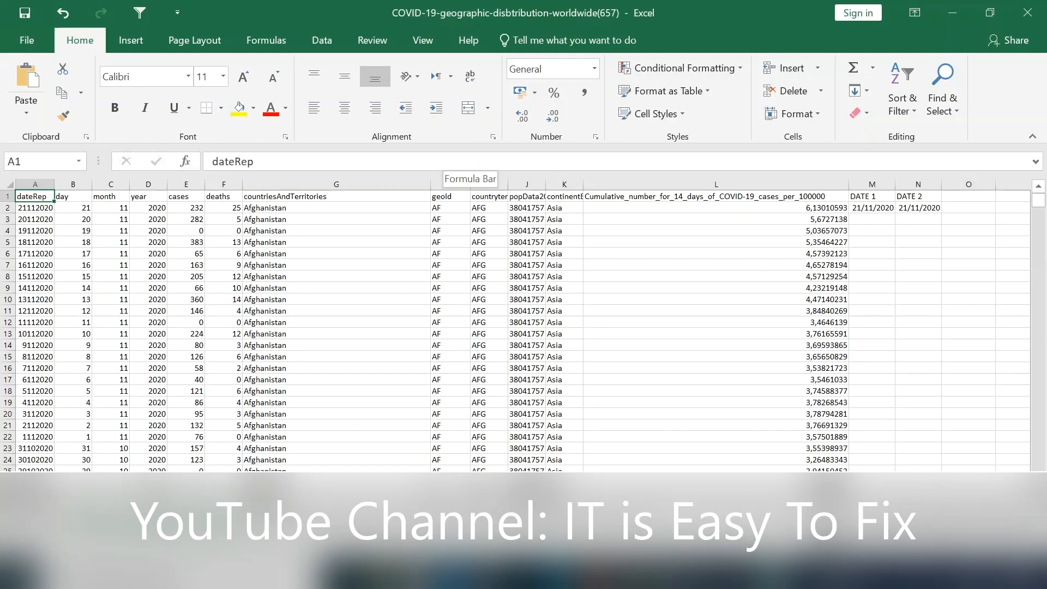
pyautogui.click(35, 207)
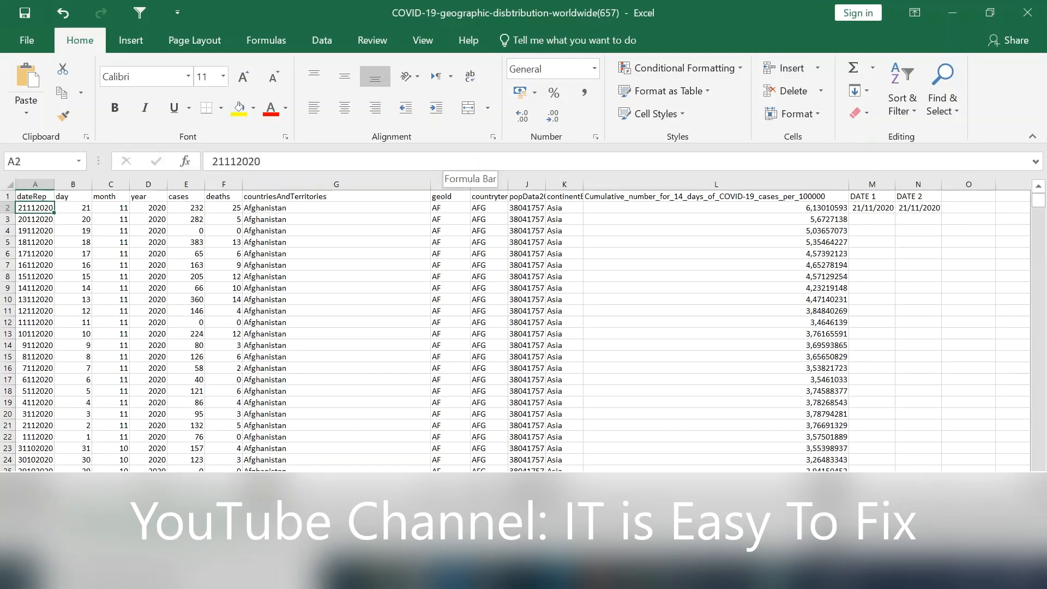
pyautogui.click(33, 196)
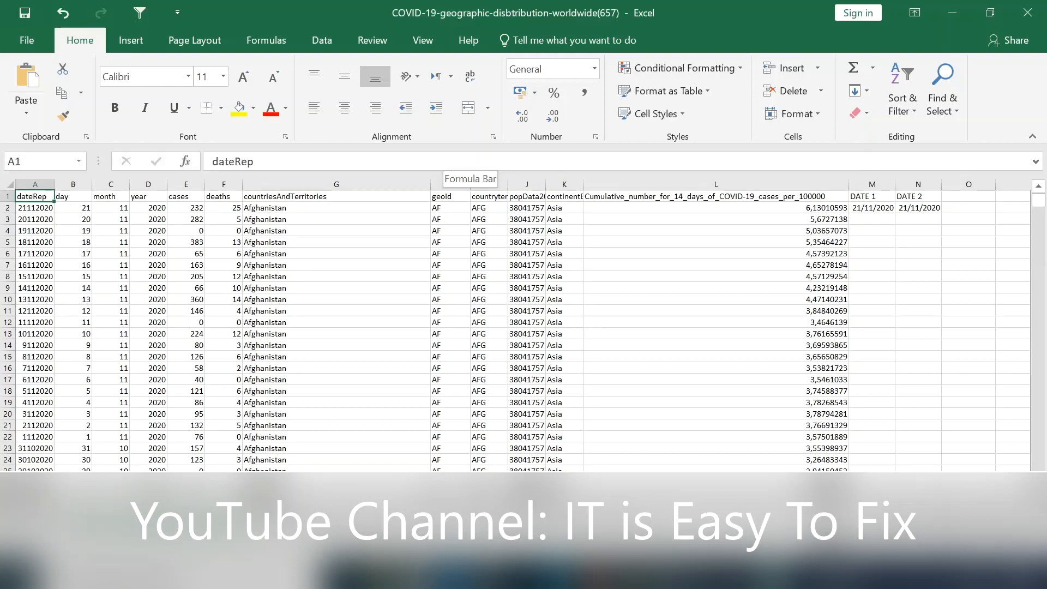
pyautogui.click(35, 207)
pyautogui.click(33, 196)
pyautogui.click(35, 207)
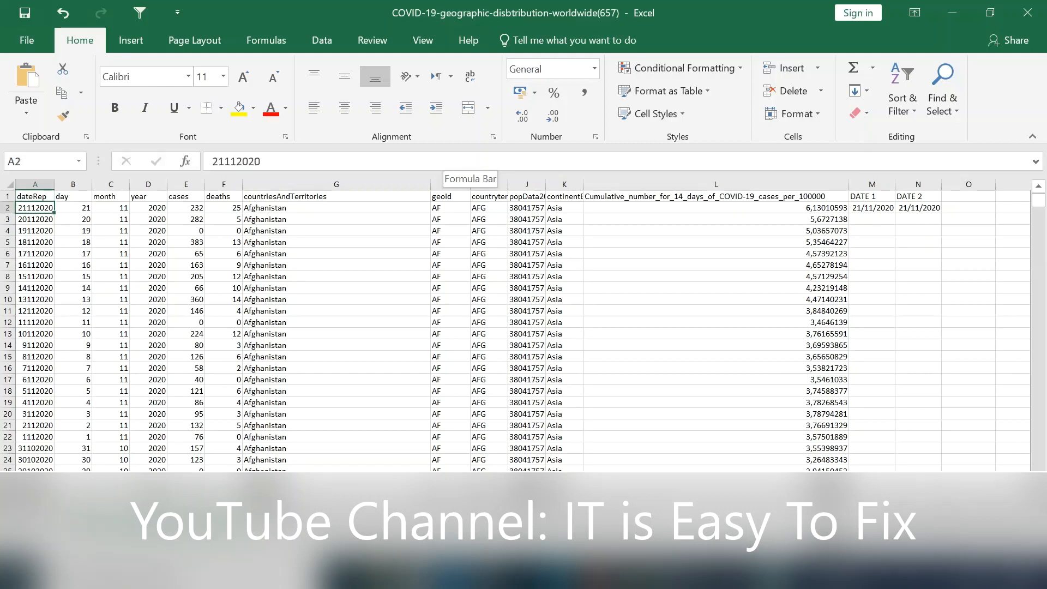
pyautogui.press('Down')
pyautogui.press('Down')
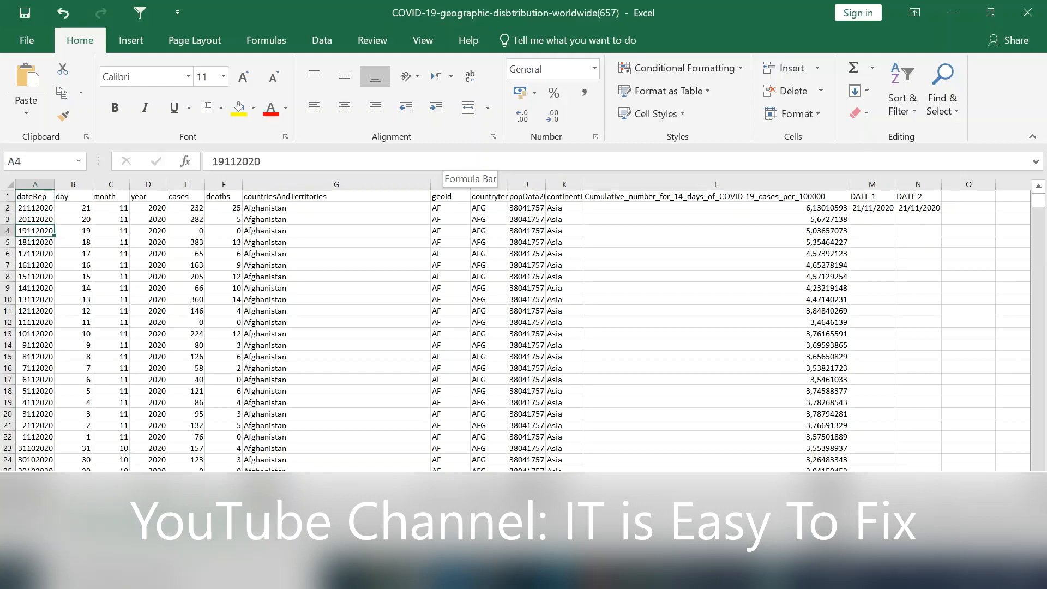
# Step: Review the column headers of the COVID-19 data, from day, month and year across to continentExp and DATE 1
pyautogui.press('Up')
pyautogui.press('Up')
pyautogui.press('Up')
pyautogui.press('Right')
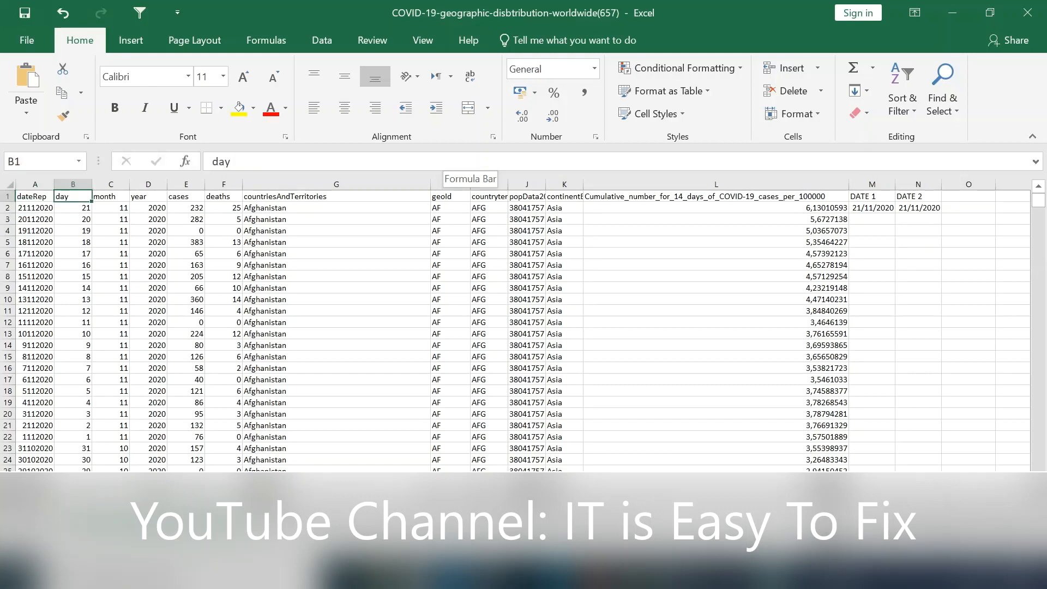
pyautogui.press('Right')
pyautogui.press('Right')
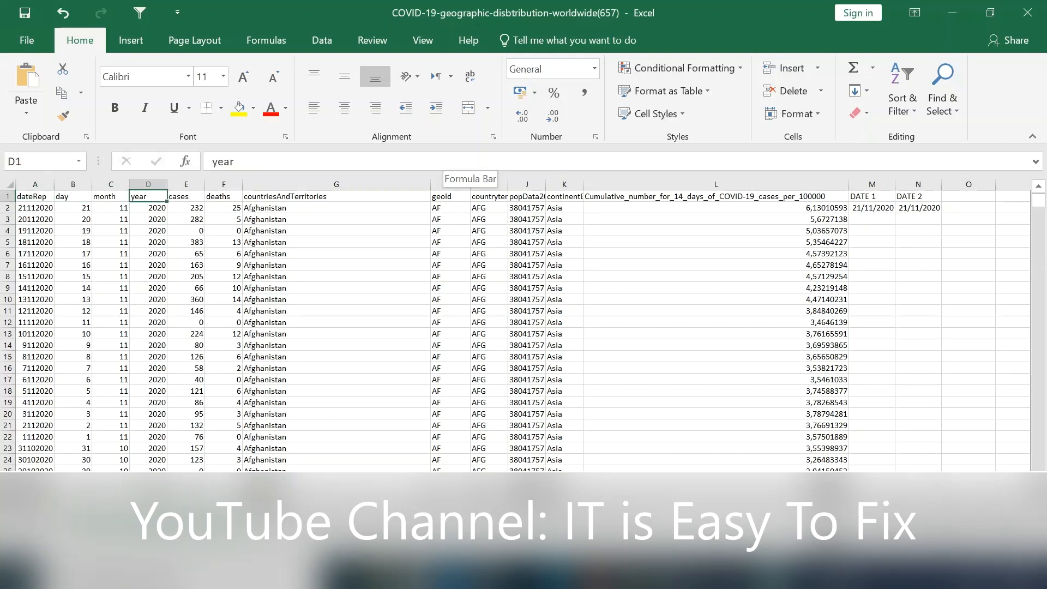
pyautogui.press('Right')
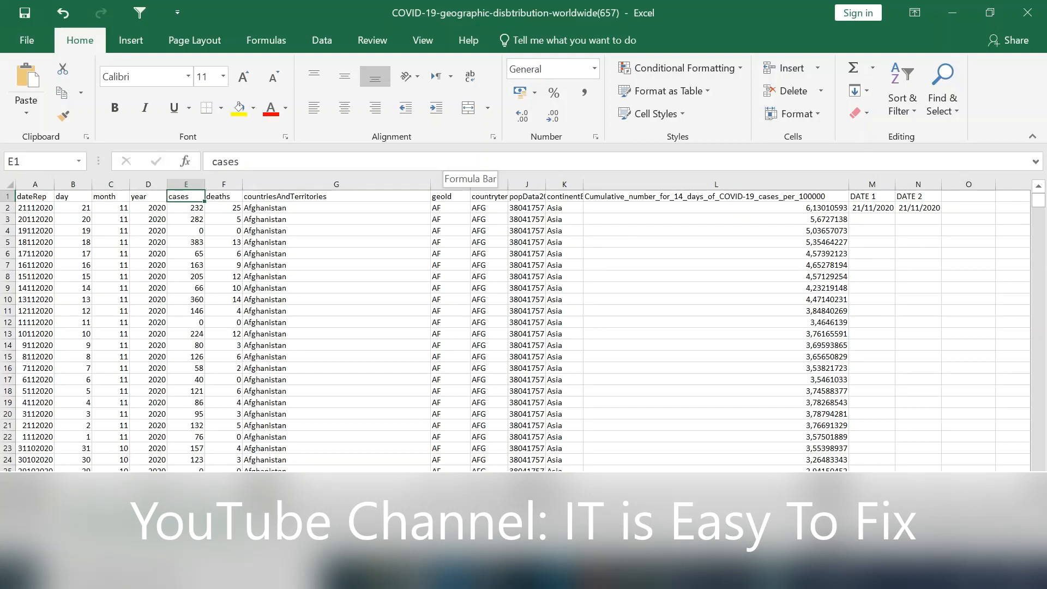
pyautogui.press('Down')
pyautogui.press('Up')
pyautogui.press('Right')
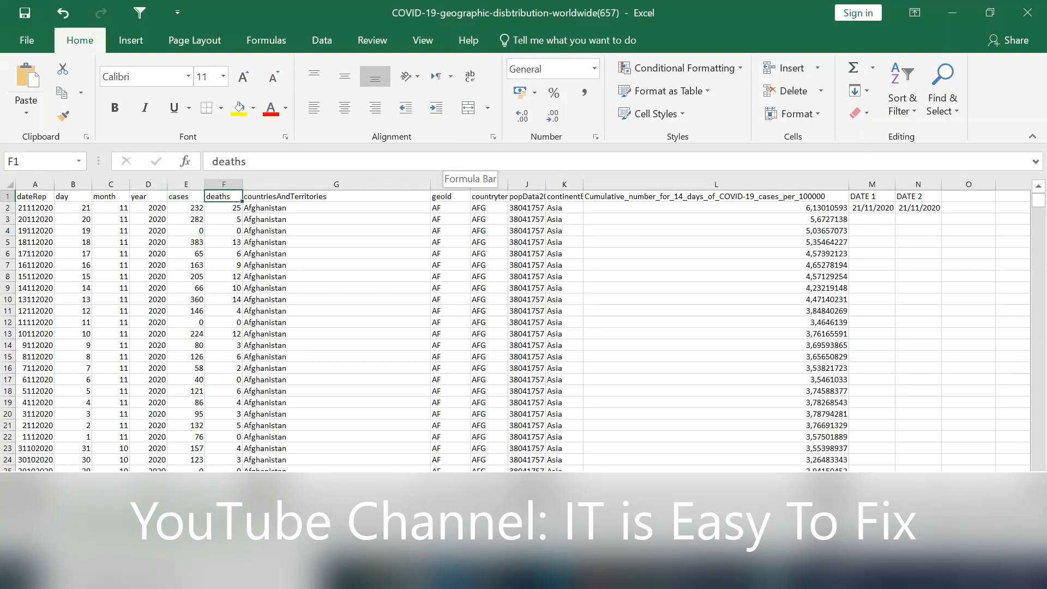
pyautogui.press('Right')
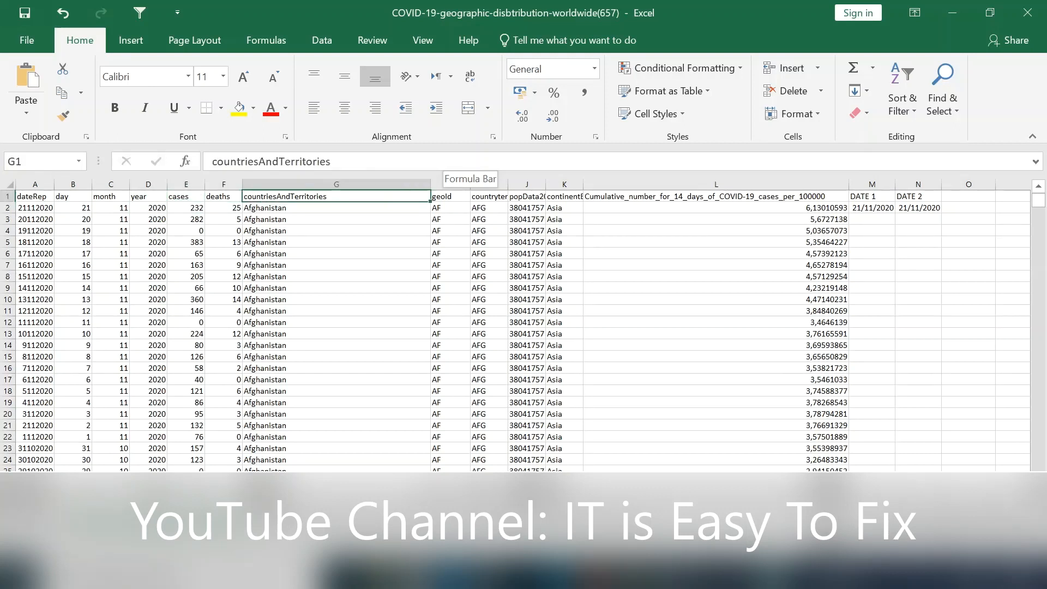
pyautogui.press('Right')
pyautogui.press('Right')
pyautogui.press('Right')
pyautogui.press('Right')
pyautogui.press('Right')
pyautogui.press('Right')
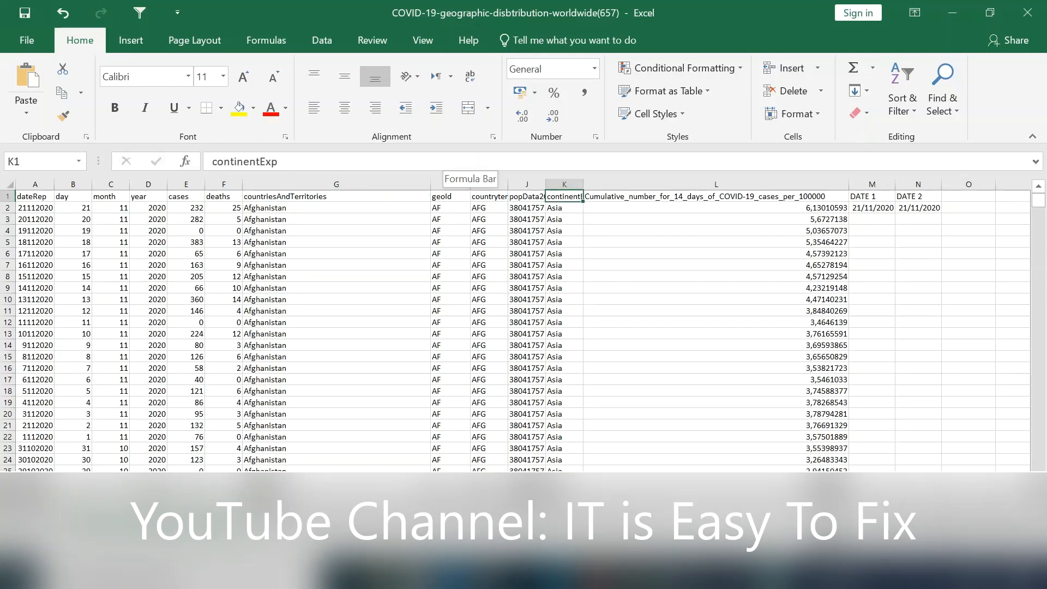
pyautogui.press('Down')
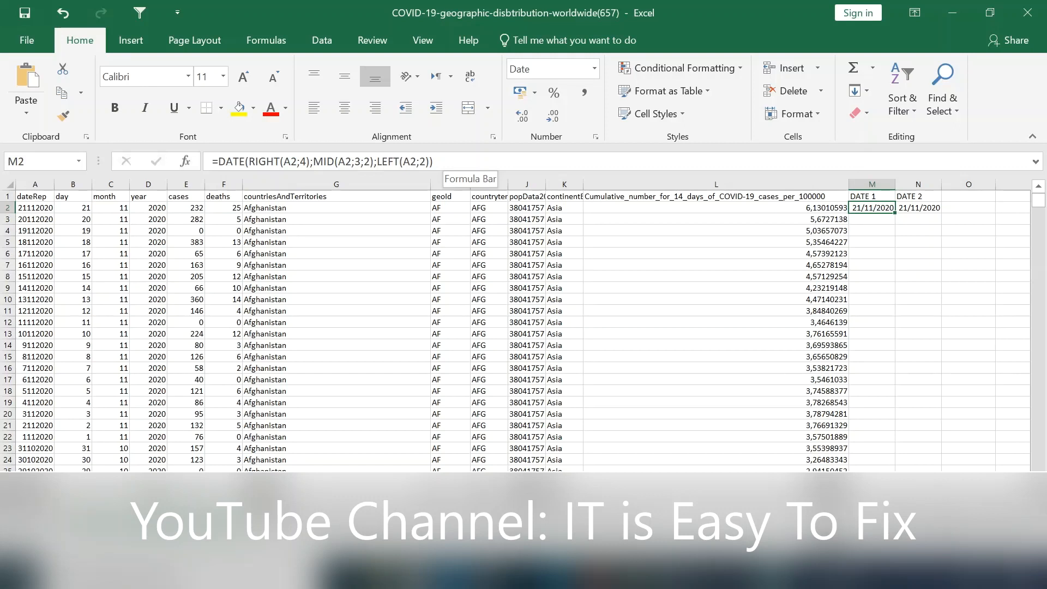
# Step: Examine the RIGHT, MID and LEFT arguments that supply year, month and day in the DATE formula in M2
pyautogui.press('F2')
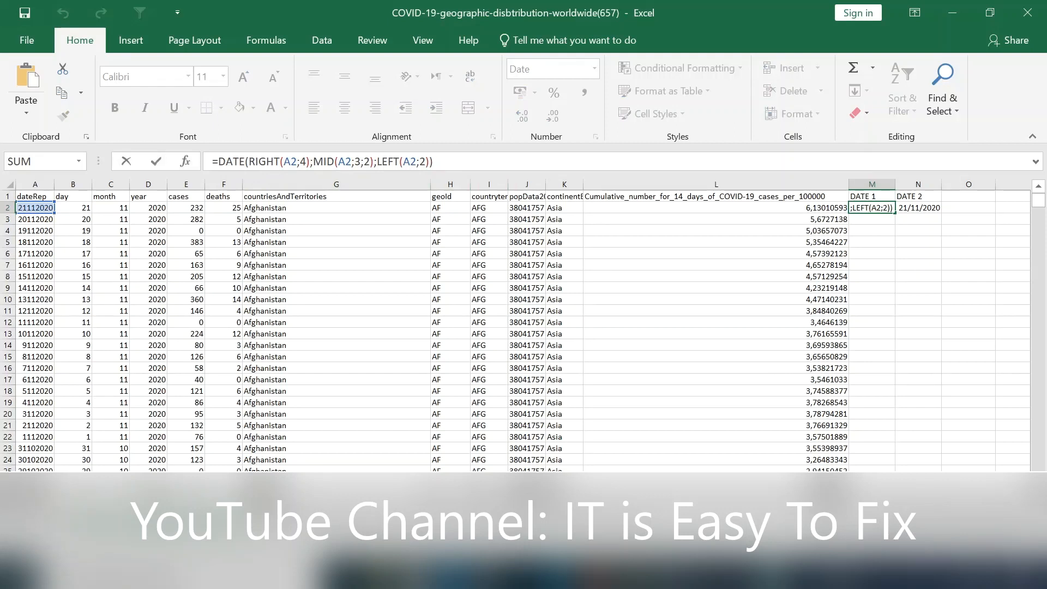
pyautogui.click(245, 161)
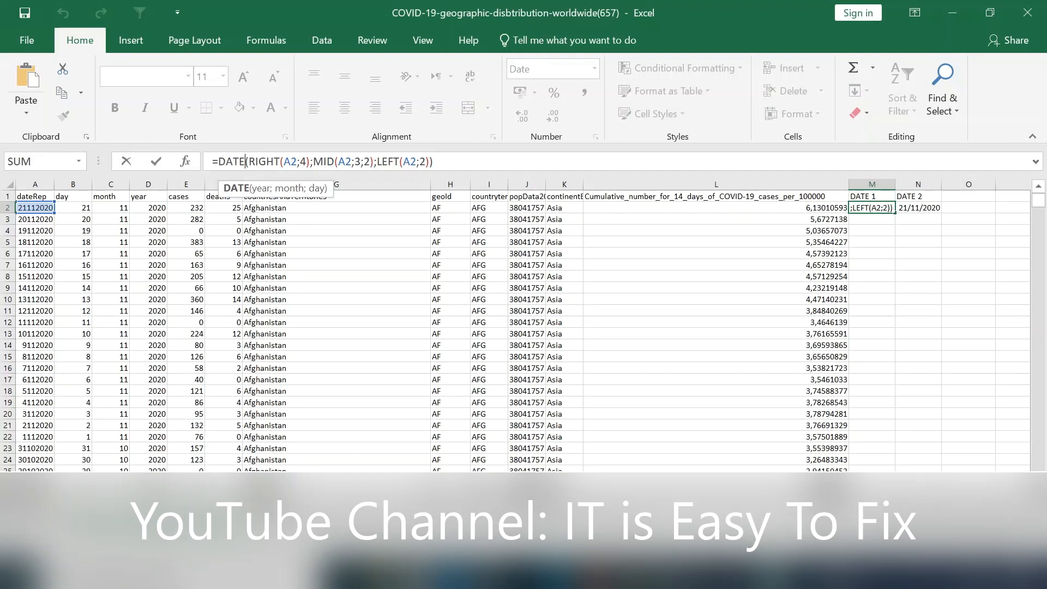
pyautogui.click(307, 162)
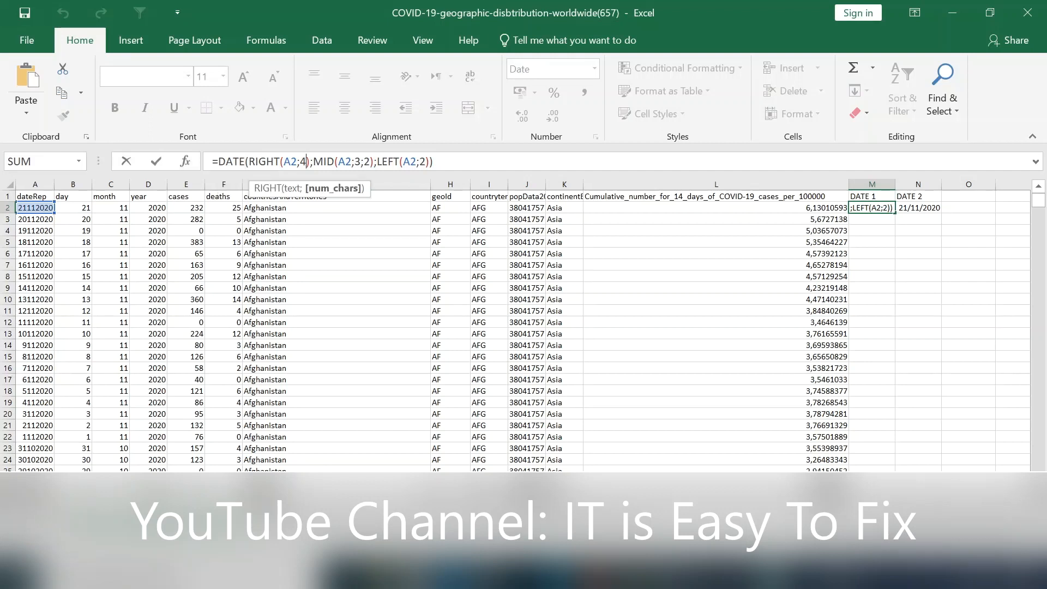
pyautogui.click(345, 161)
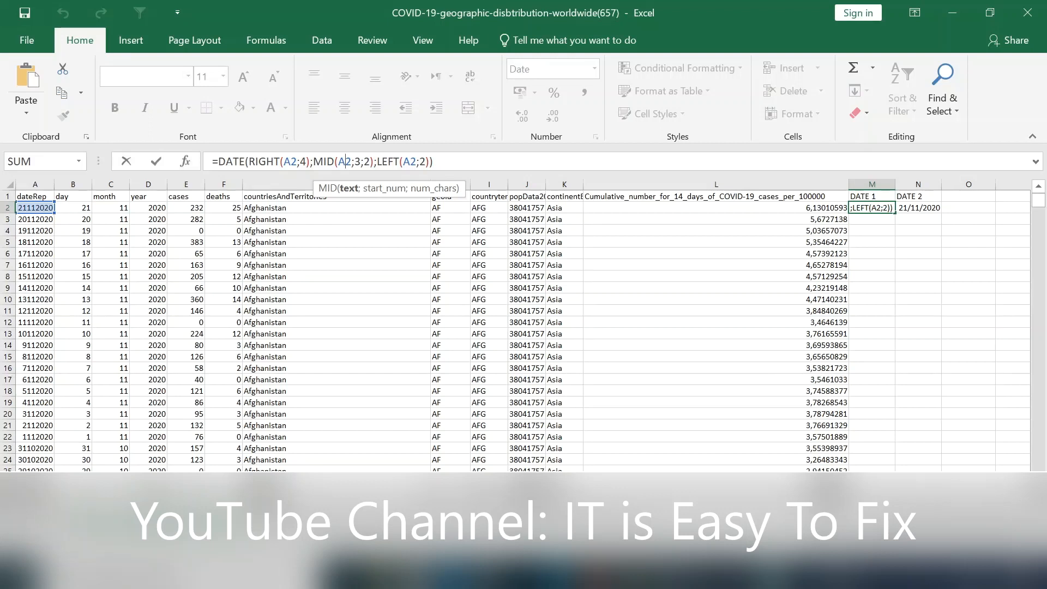
pyautogui.click(361, 162)
pyautogui.click(370, 161)
pyautogui.click(400, 162)
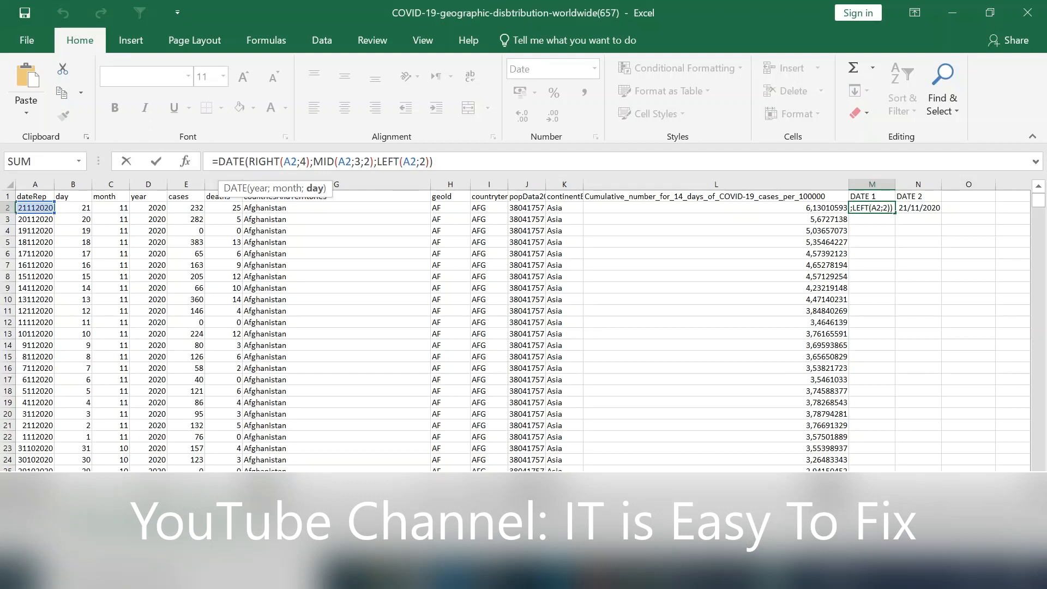
pyautogui.click(416, 161)
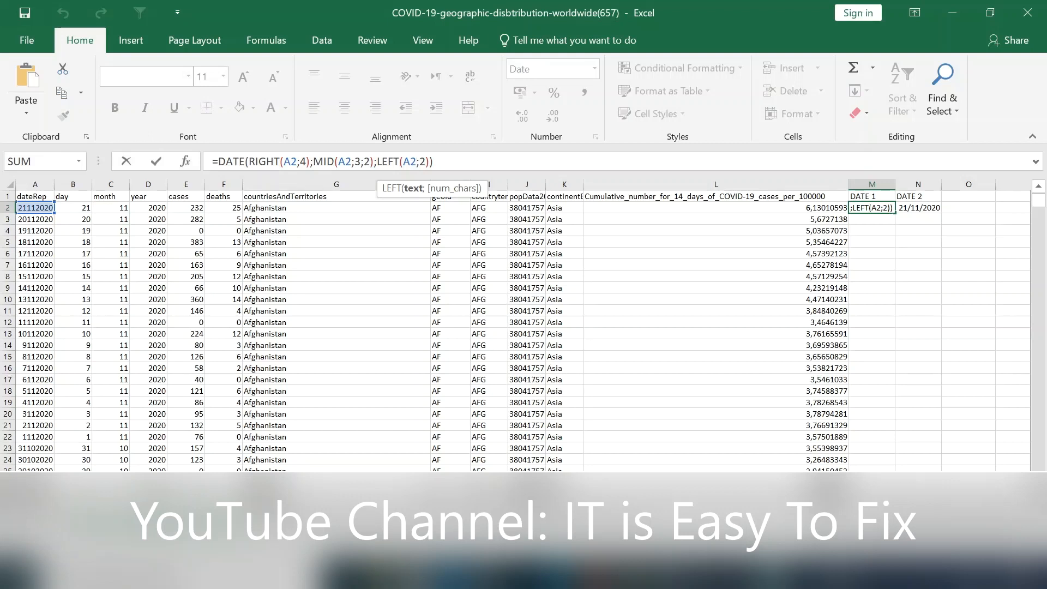
pyautogui.click(420, 161)
pyautogui.click(434, 162)
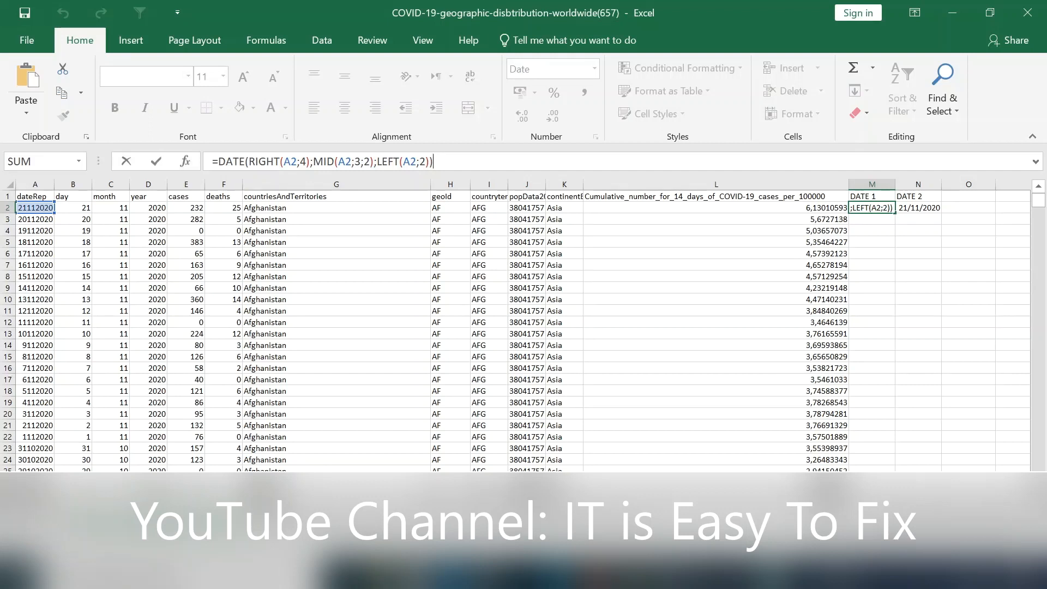
pyautogui.click(919, 208)
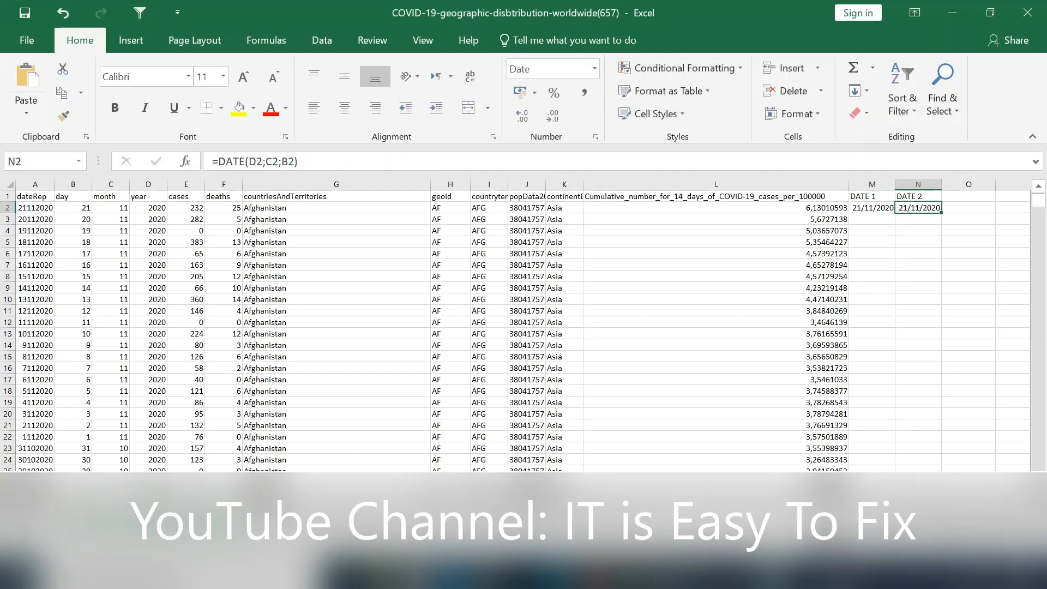
# Step: Fill the DATE 1 formula from M2 down the column to the last data row
pyautogui.click(876, 210)
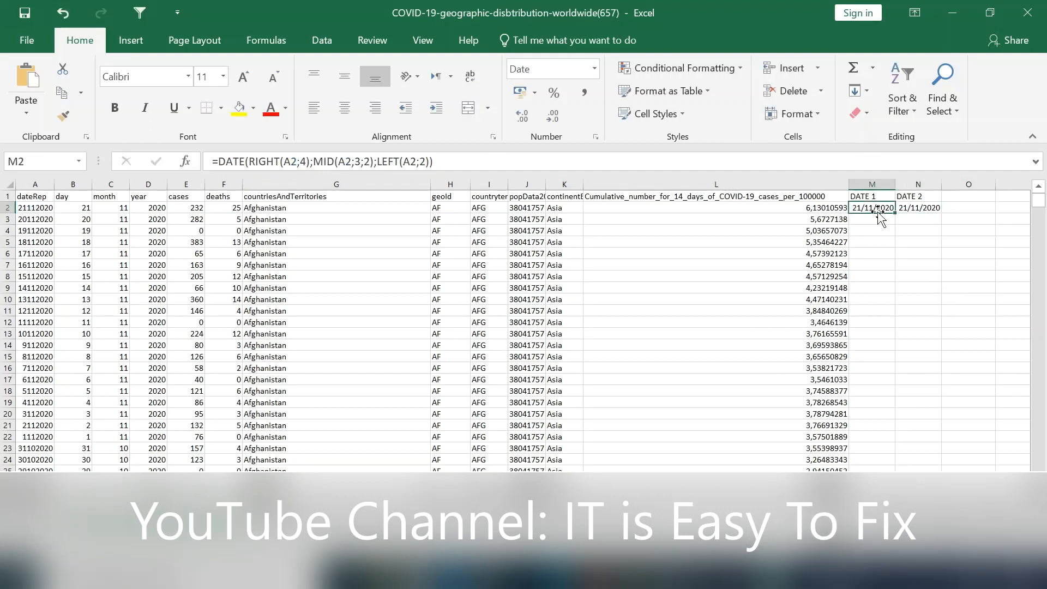
pyautogui.click(690, 163)
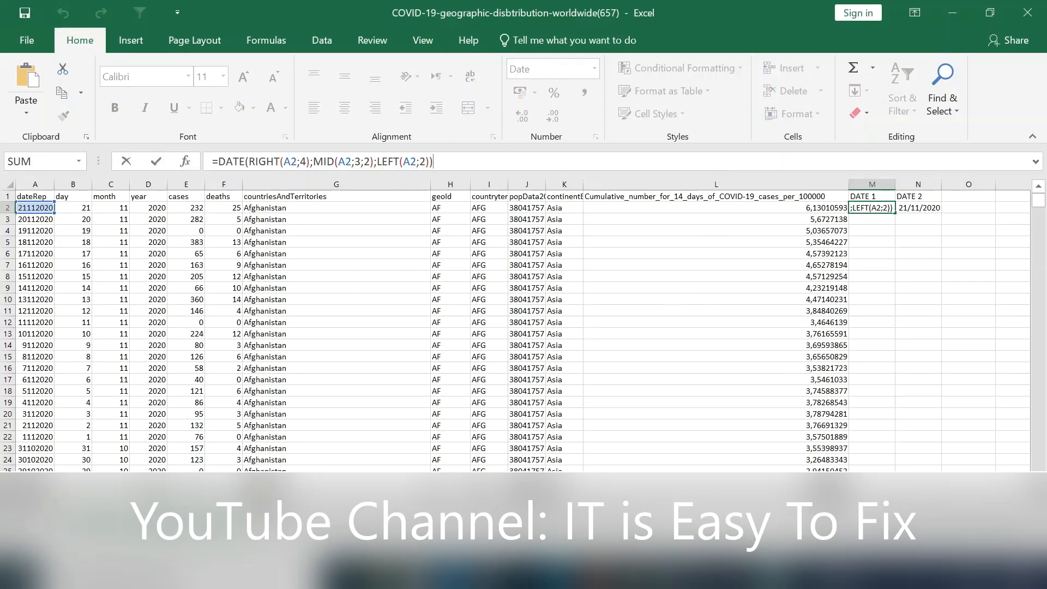
pyautogui.hotkey('ctrl', 'Return')
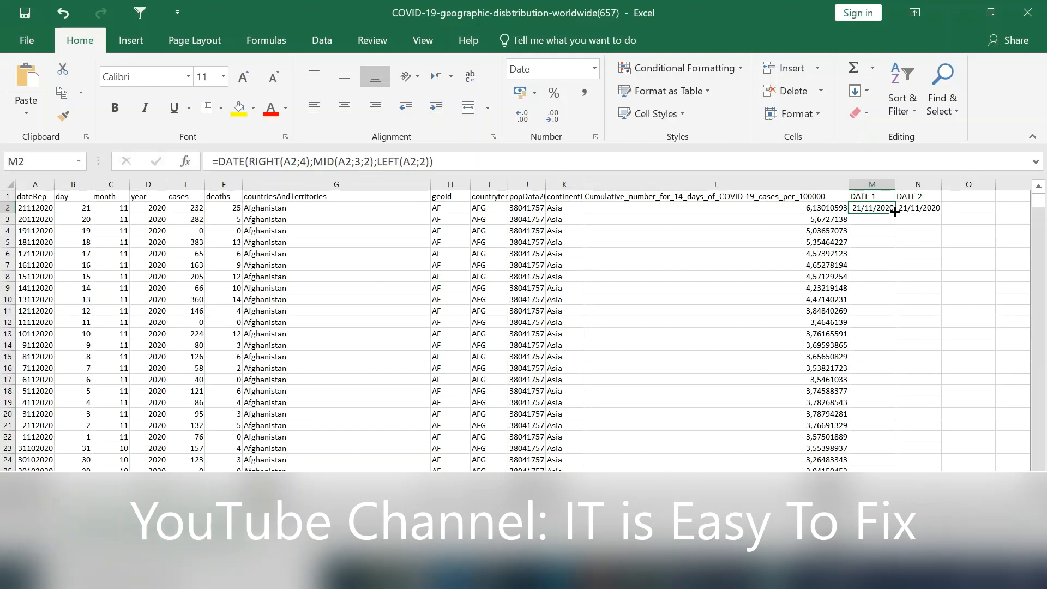
pyautogui.doubleClick(894, 212)
pyautogui.click(879, 219)
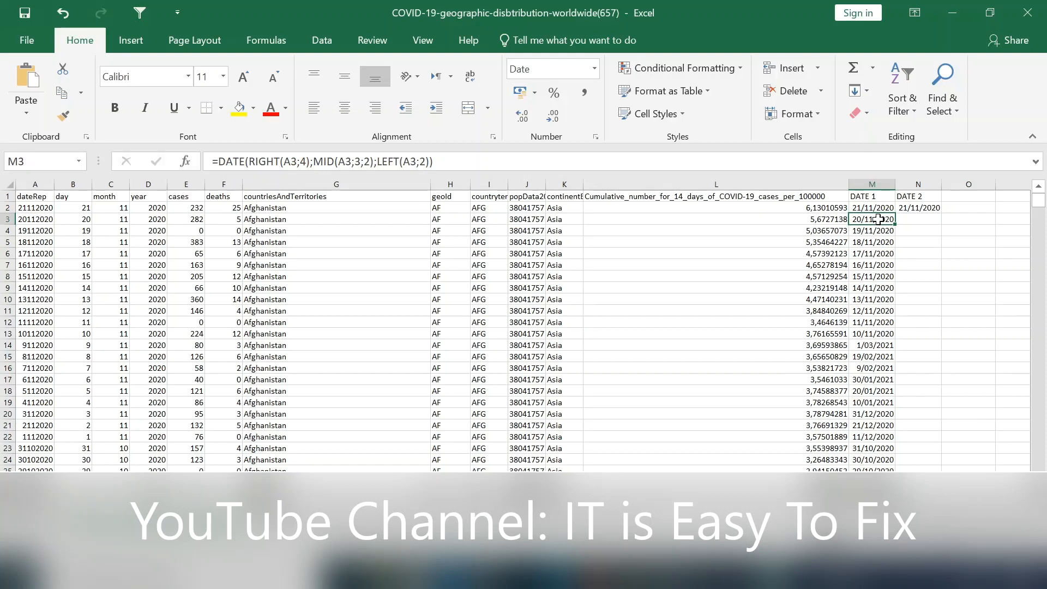
# Step: Check the filled DATE 1 dates against dateRep from M3 down to the last data row, and return to the column header
pyautogui.press('Down')
pyautogui.press('Down')
pyautogui.press('Down')
pyautogui.press('Down')
pyautogui.press('Down')
pyautogui.press('Down')
pyautogui.press('Down')
pyautogui.press('Down')
pyautogui.press('Down')
pyautogui.press('Down')
pyautogui.press('Down')
pyautogui.press('Down')
pyautogui.press('Down')
pyautogui.press('Down')
pyautogui.press('Down')
pyautogui.press('Down')
pyautogui.press('Down')
pyautogui.press('Down')
pyautogui.press('Down')
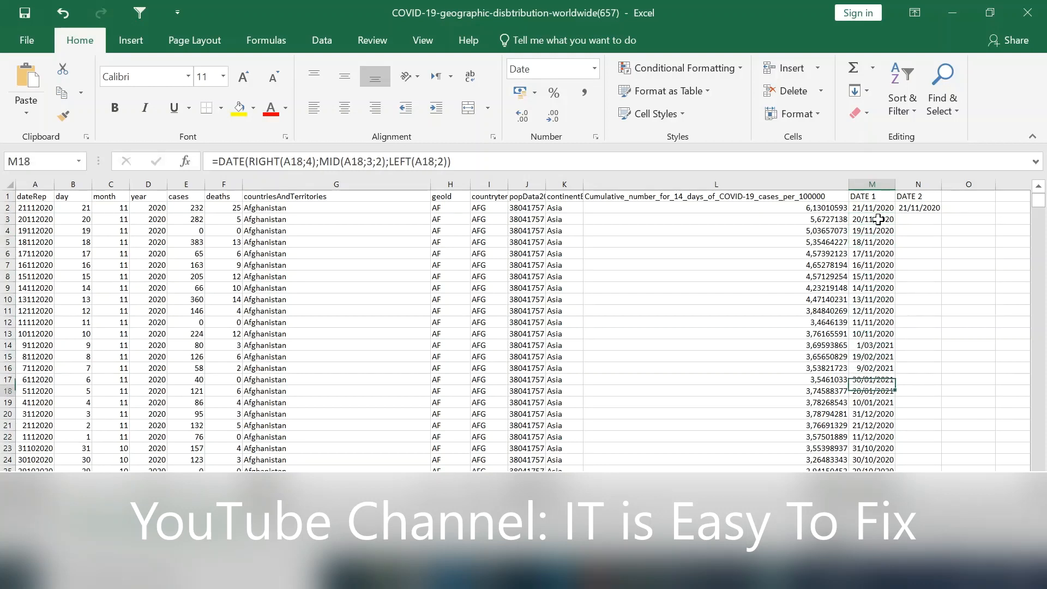
pyautogui.hotkey('ctrl', 'Down')
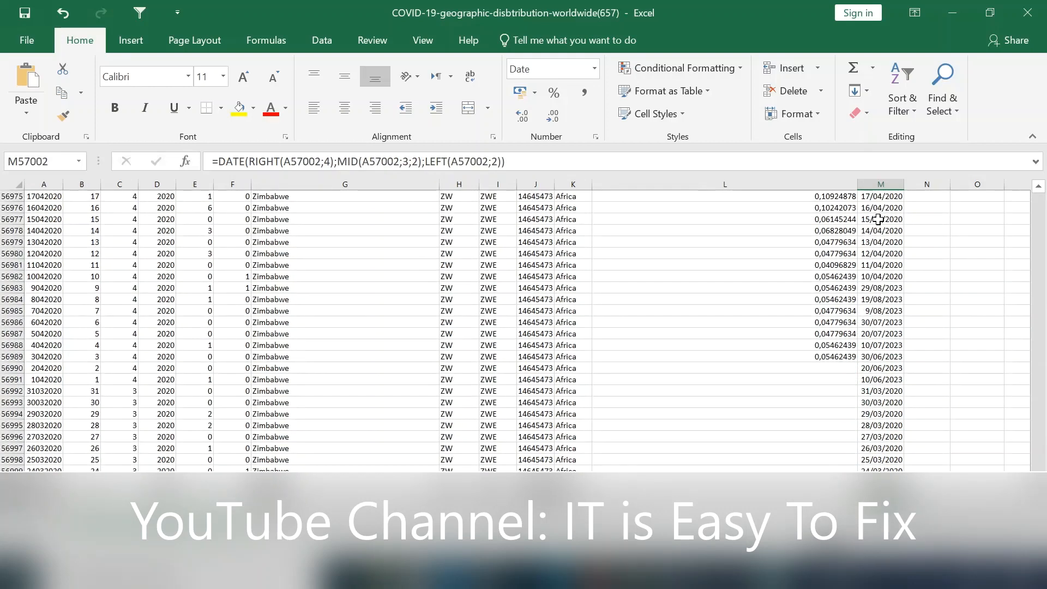
pyautogui.press('Down')
pyautogui.press('Up')
pyautogui.press('Left')
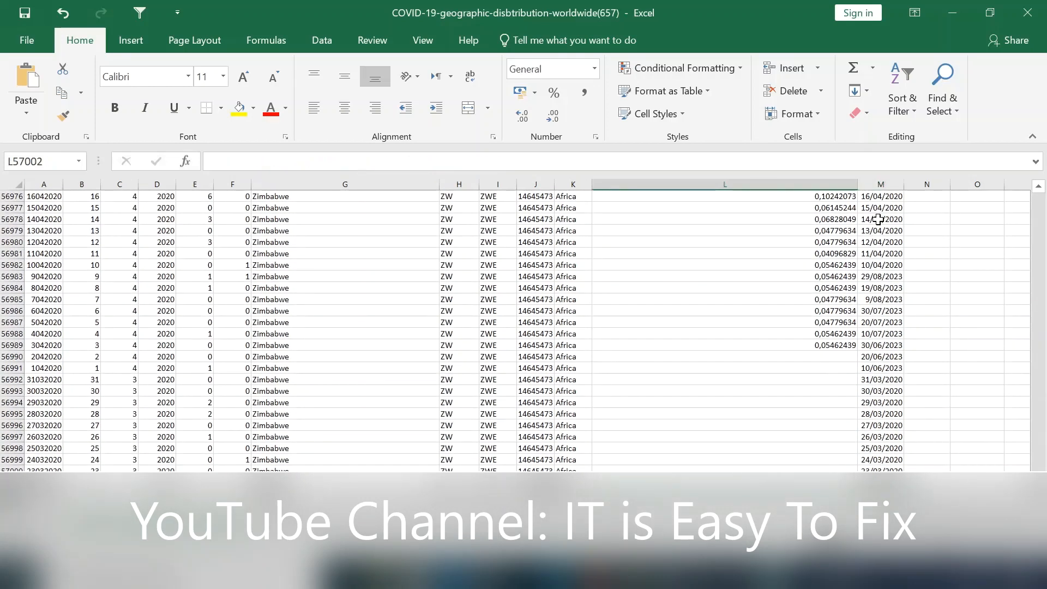
pyautogui.press('Left')
pyautogui.press('Left')
pyautogui.press('Right')
pyautogui.press('Right')
pyautogui.press('Right')
pyautogui.hotkey('ctrl', 'Up')
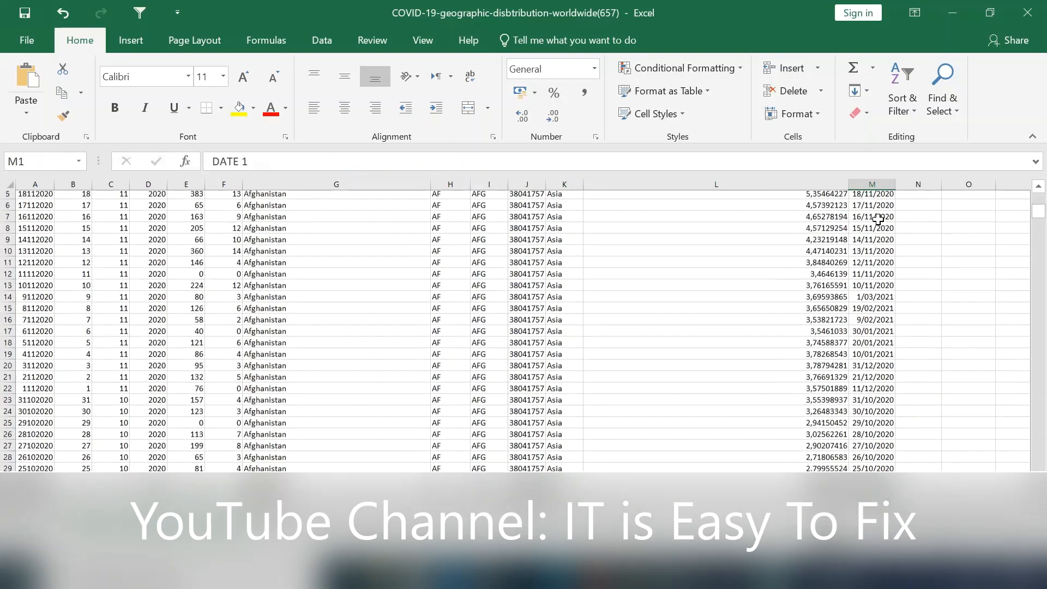
# Step: Examine how the DATE 2 formula in N2 takes the year, month and day from D2, C2 and B2
pyautogui.press('Down')
pyautogui.press('Right')
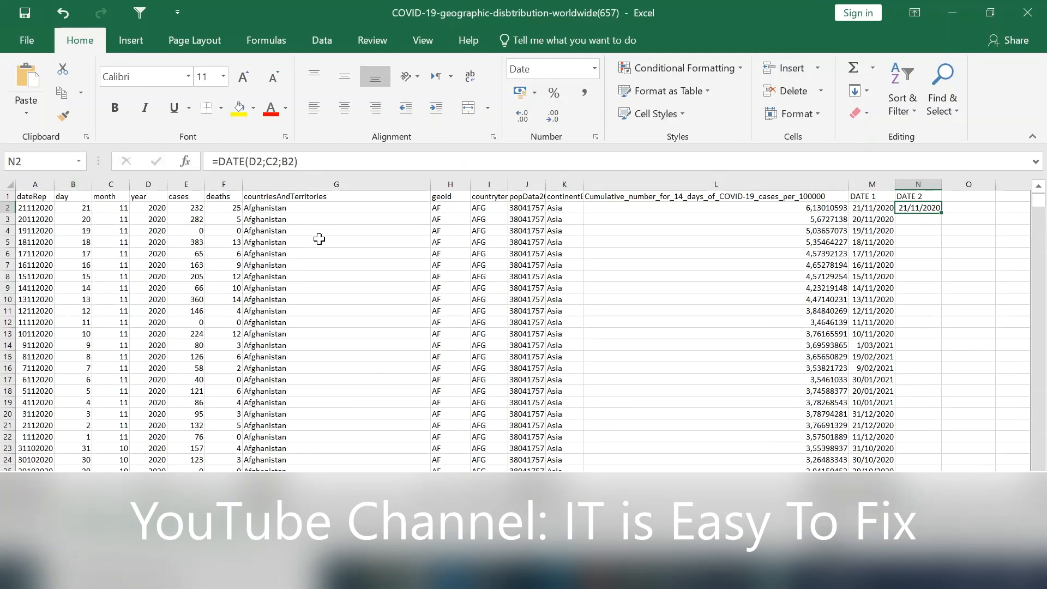
pyautogui.doubleClick(919, 208)
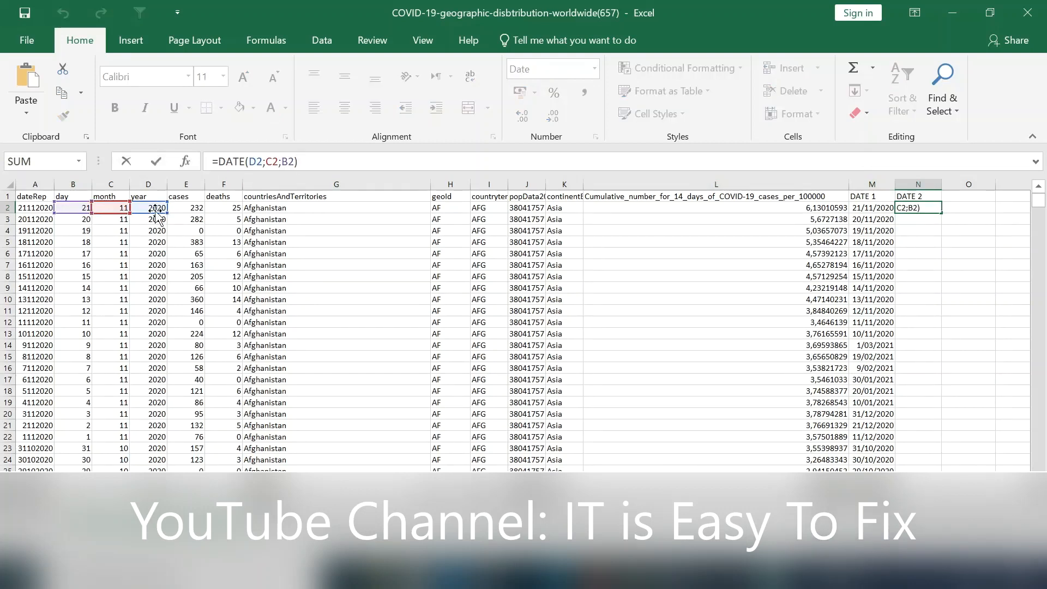
pyautogui.hotkey('ctrl', 'Return')
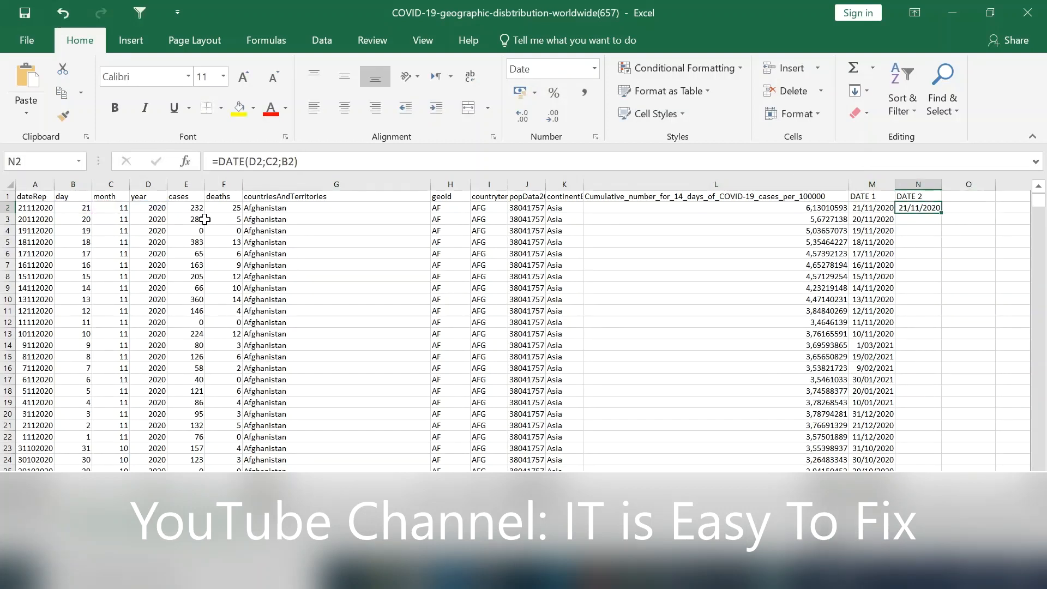
pyautogui.press('F2')
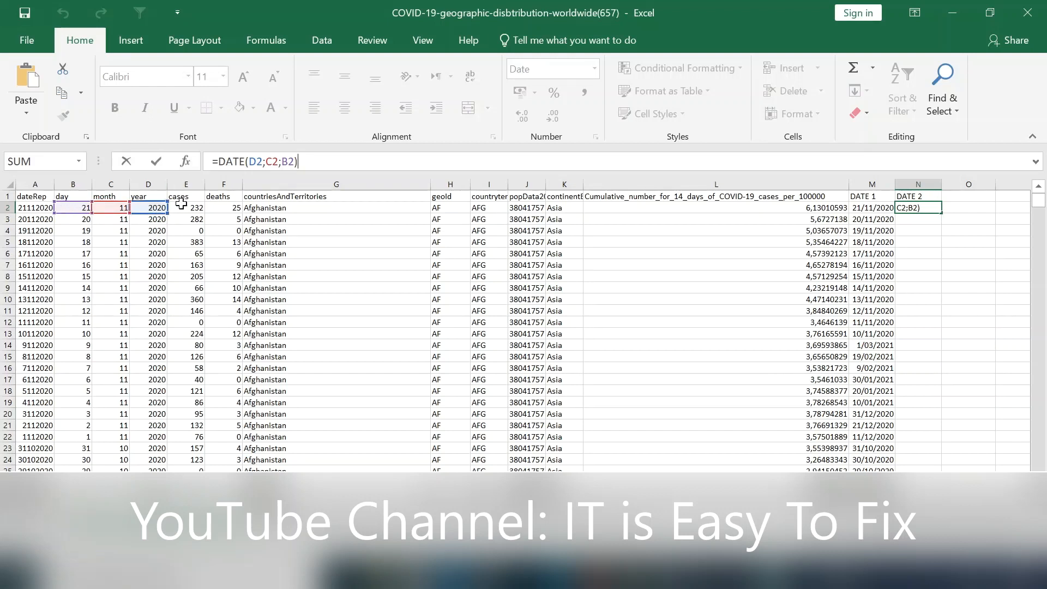
pyautogui.press('Tab')
pyautogui.press('Left')
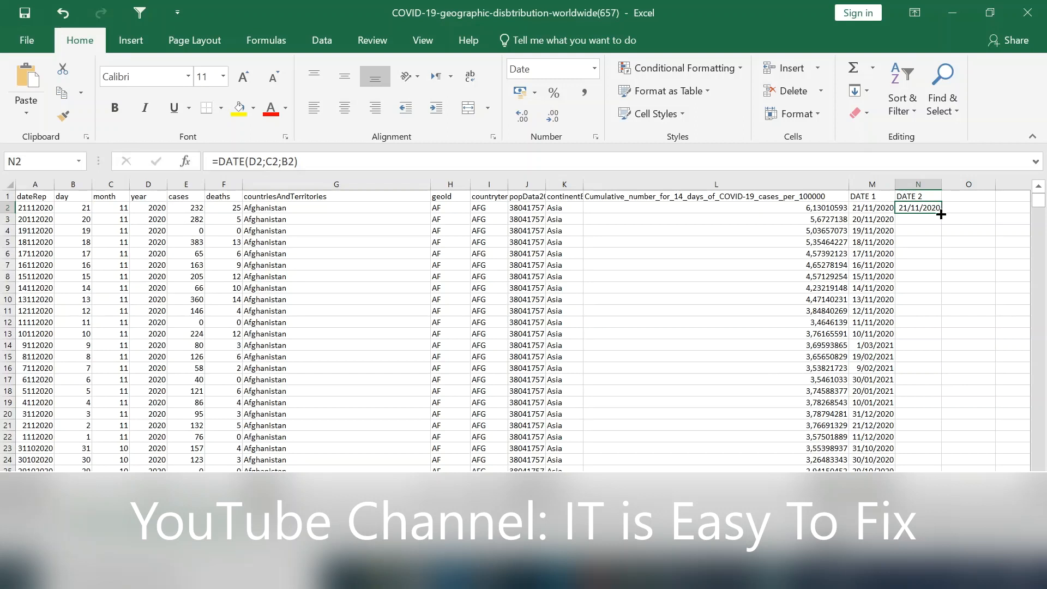
# Step: Fill the DATE 2 formula from N2 down the column and check the filled dates down to the last data row
pyautogui.doubleClick(942, 215)
pyautogui.click(940, 219)
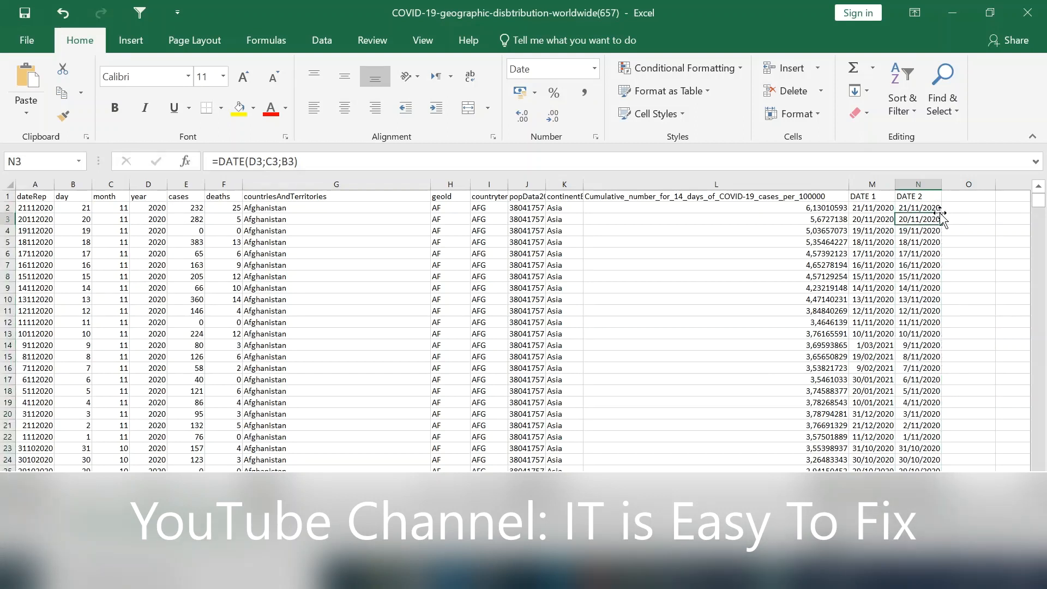
pyautogui.hotkey('ctrl', 'Down')
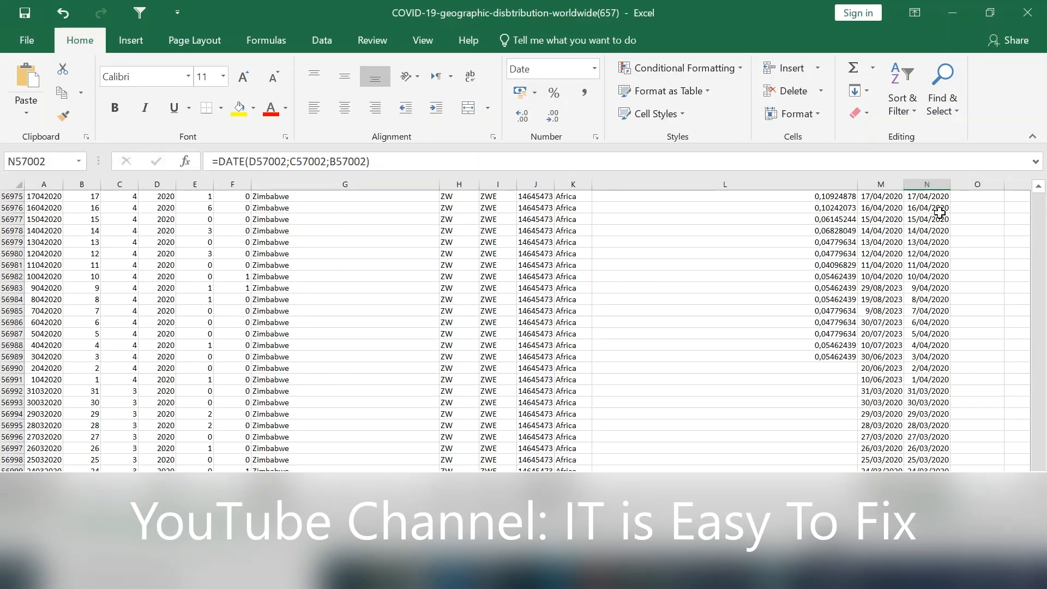
pyautogui.hotkey('ctrl', 'Up')
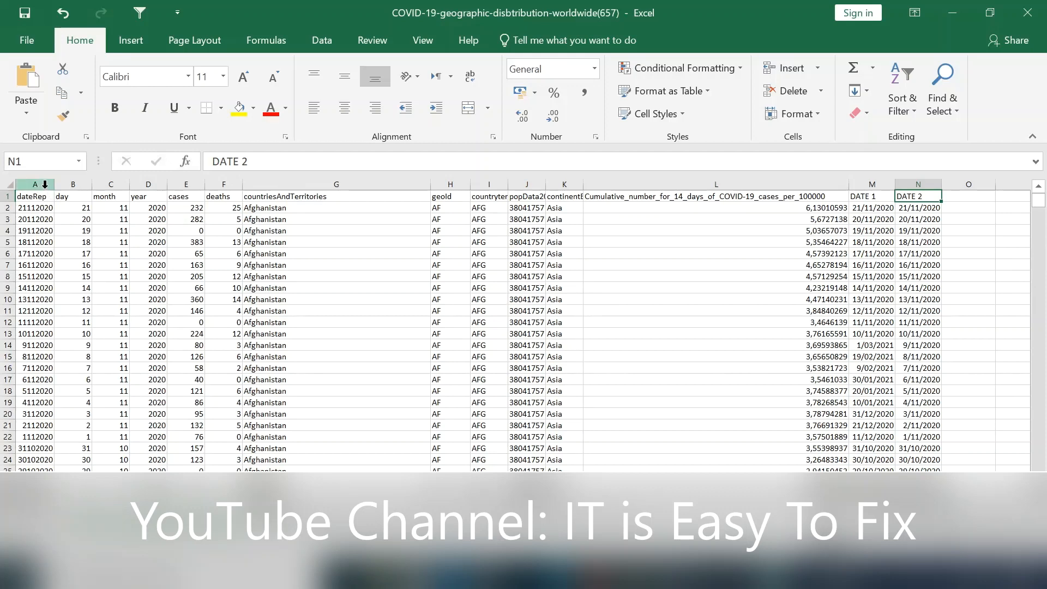
# Step: Copy the dateRep header and its first twelve values (A1:A13) to A1 of a blank sheet and check the pasted values
pyautogui.click(45, 185)
pyautogui.moveTo(35, 196); pyautogui.dragTo(39, 334)
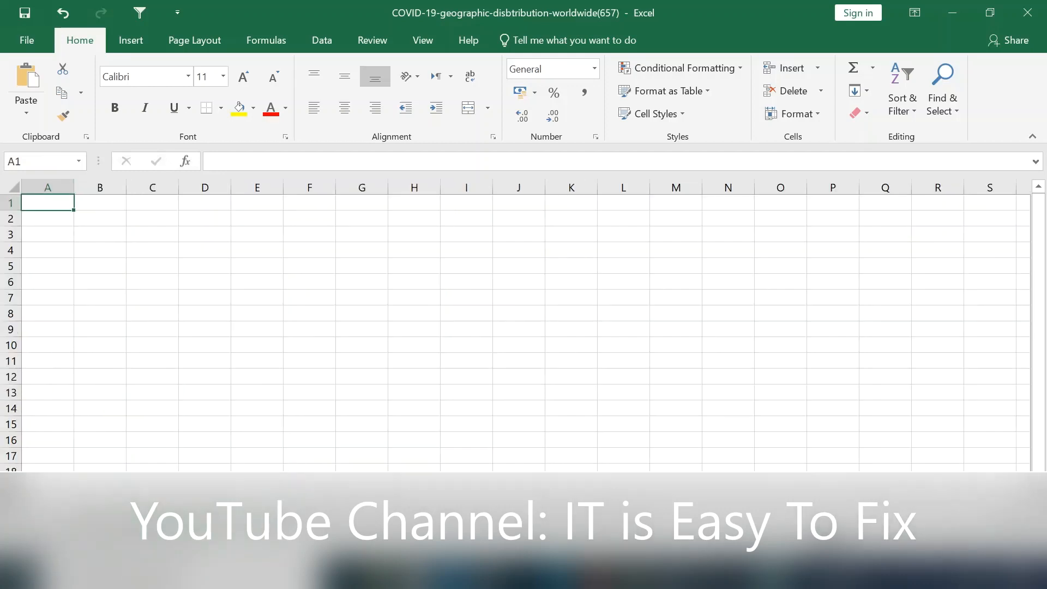
pyautogui.hotkey('ctrl', 'v')
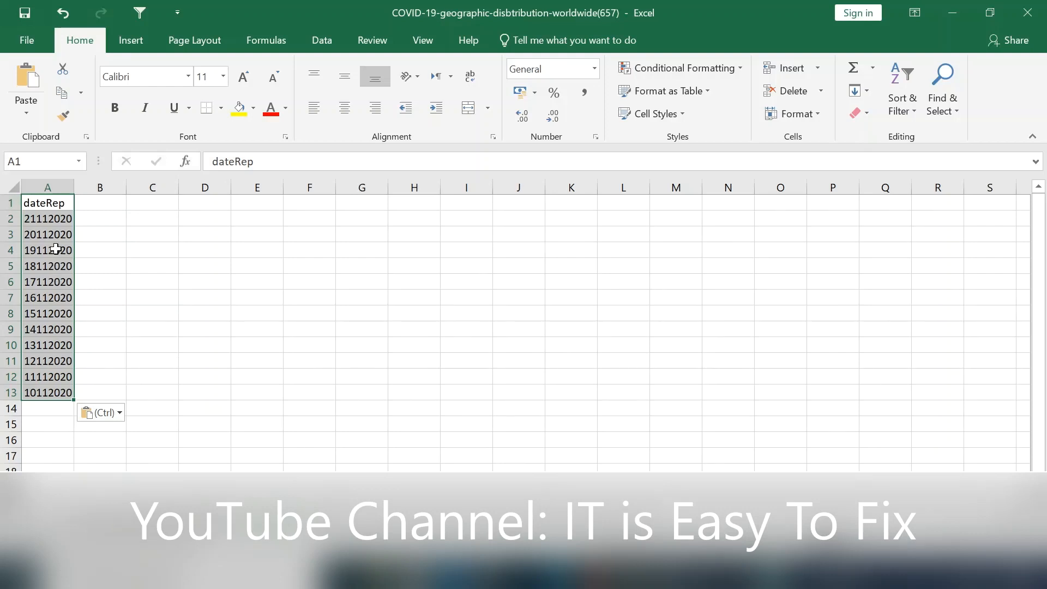
pyautogui.click(34, 216)
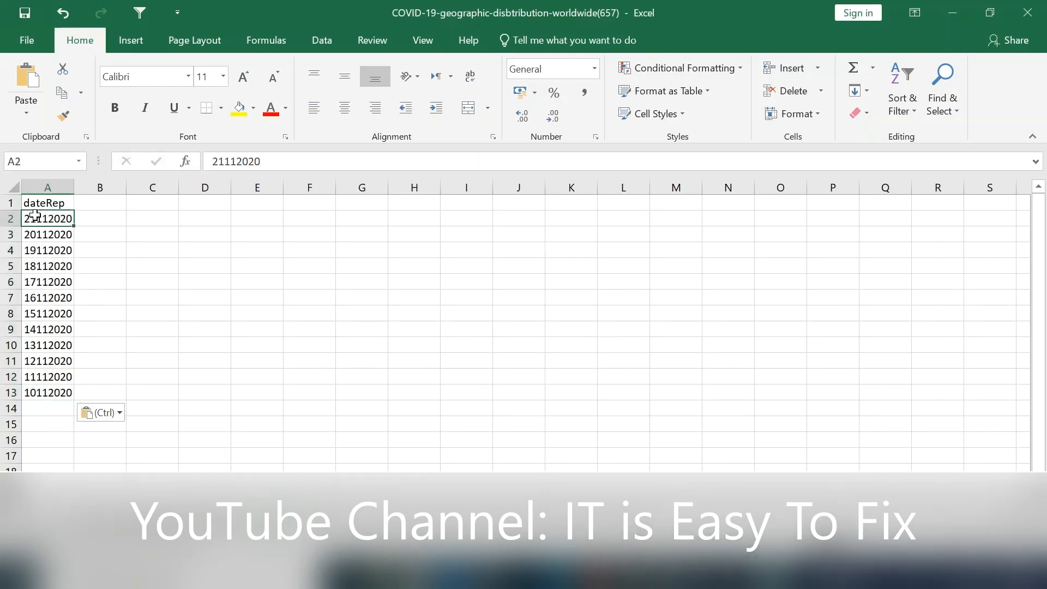
pyautogui.press('Right')
pyautogui.press('Left')
pyautogui.press('Down')
pyautogui.press('Down')
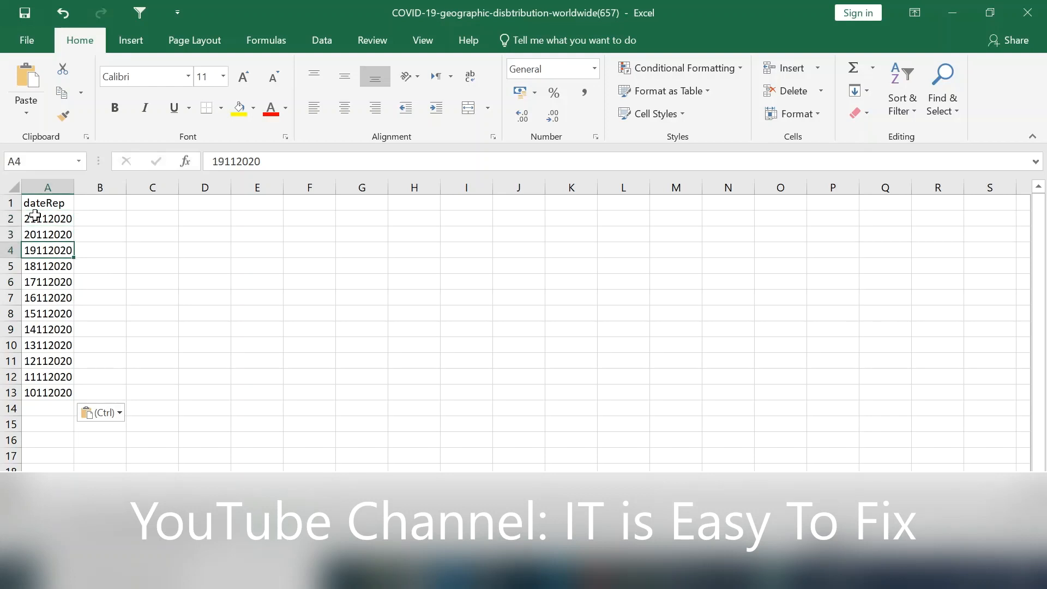
pyautogui.press('Up')
pyautogui.press('Up')
pyautogui.press('Up')
pyautogui.press('Down')
pyautogui.press('Down')
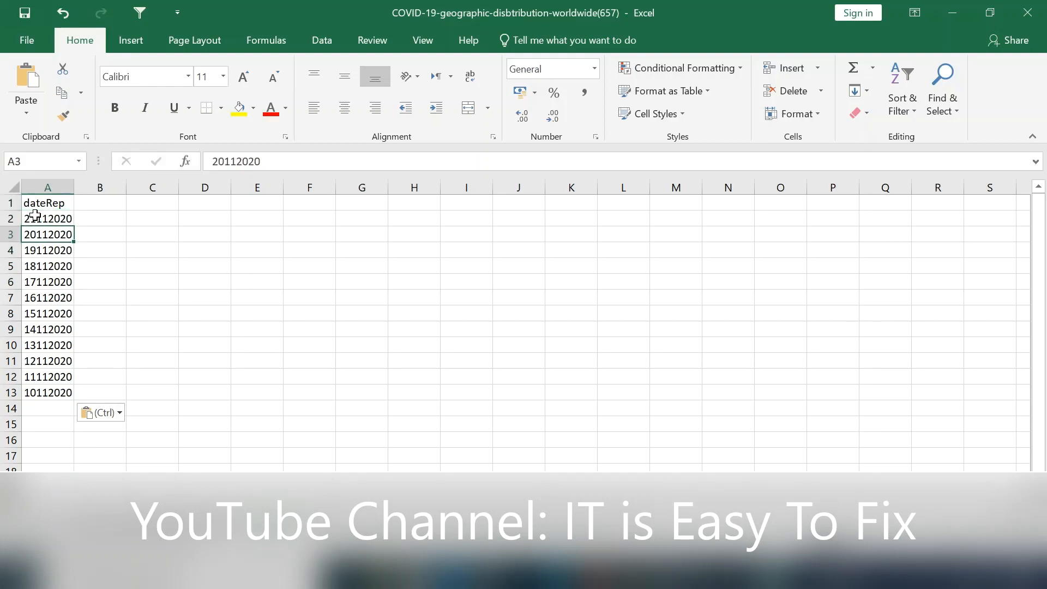
pyautogui.press('Up')
pyautogui.press('Up')
# Step: Start Text to Columns on column A and choose Fixed width as the data type
pyautogui.hotkey('ctrl', 'shift', 'Down')
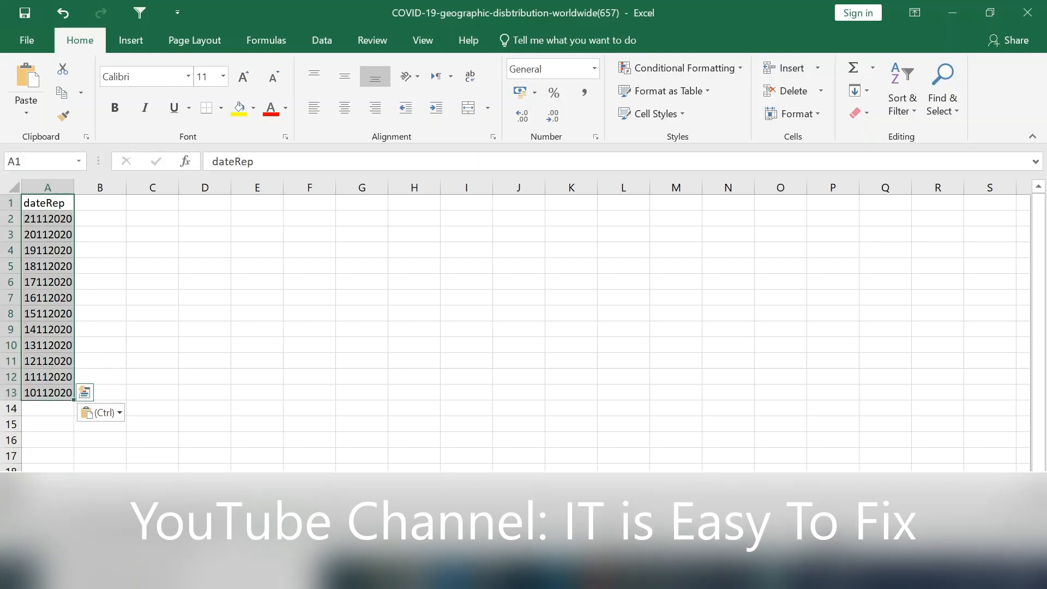
pyautogui.click(36, 179)
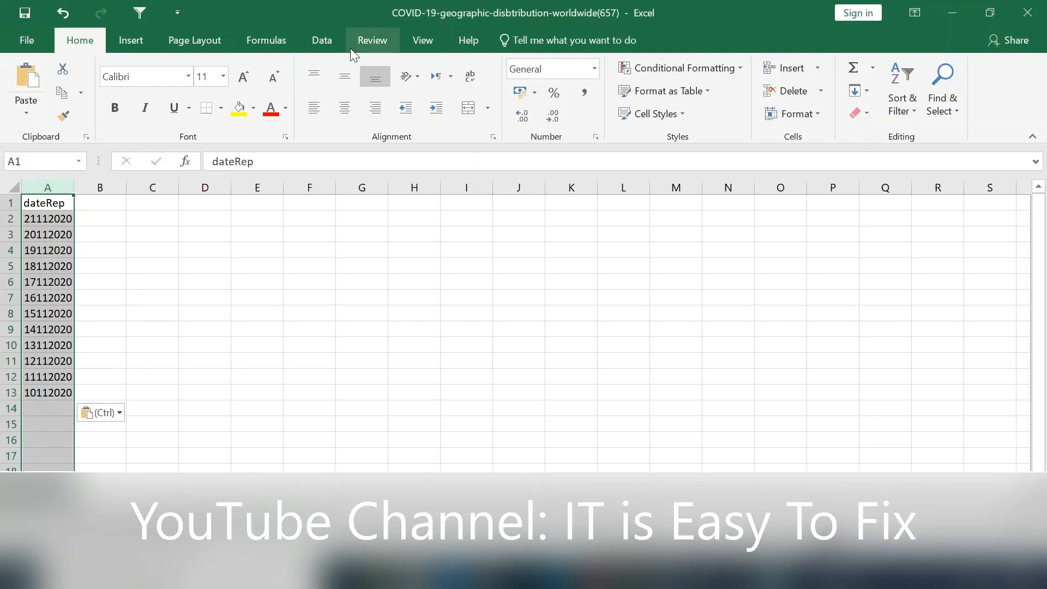
pyautogui.click(332, 45)
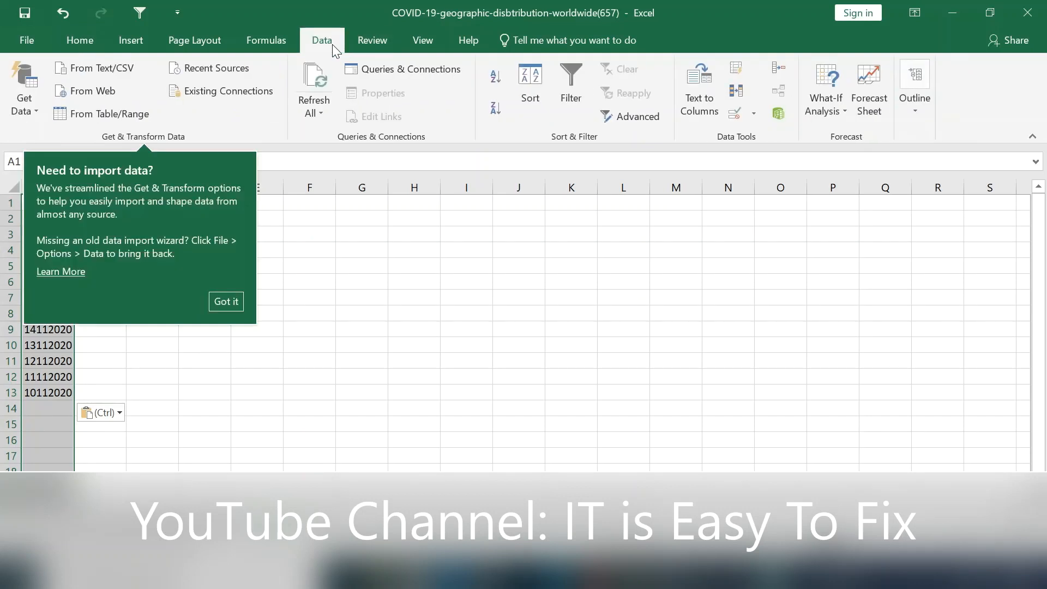
pyautogui.click(226, 301)
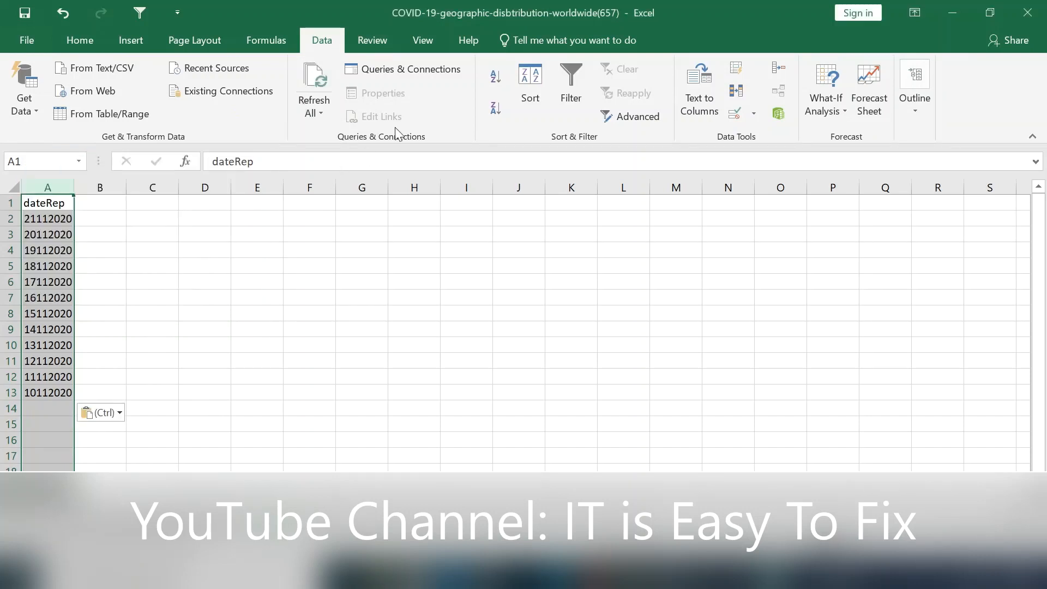
pyautogui.click(704, 85)
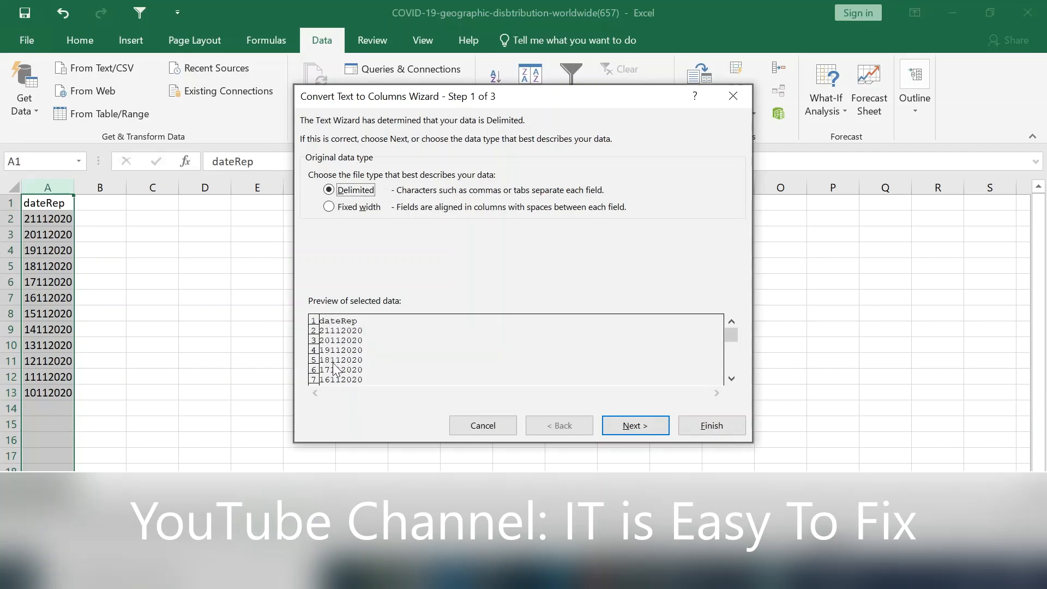
pyautogui.click(329, 208)
pyautogui.click(659, 426)
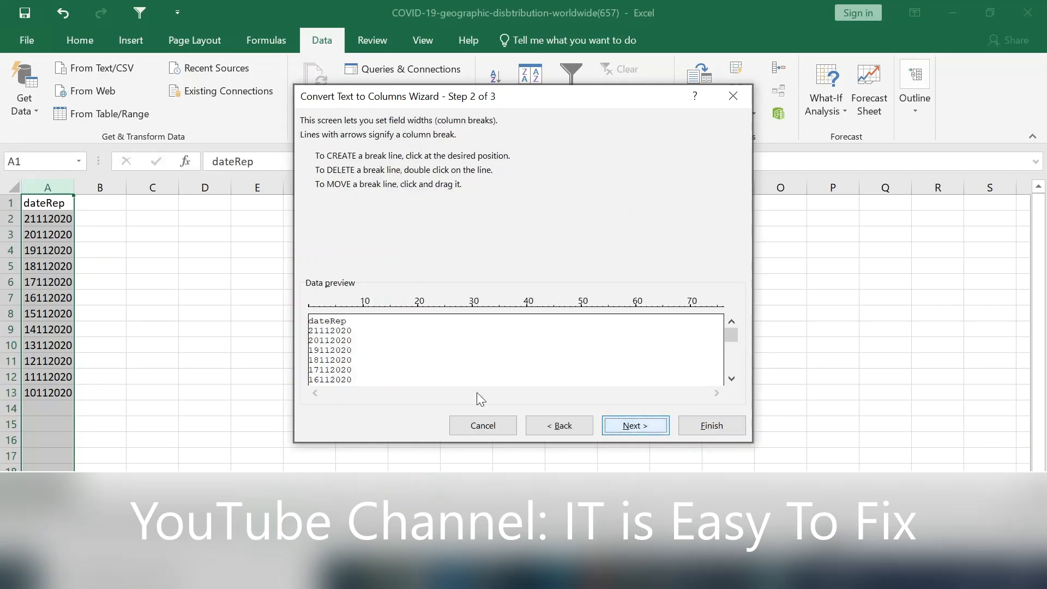
# Step: Set column breaks after the second and fourth digits and finish splitting the dates in General format with destination $A$1
pyautogui.click(318, 309)
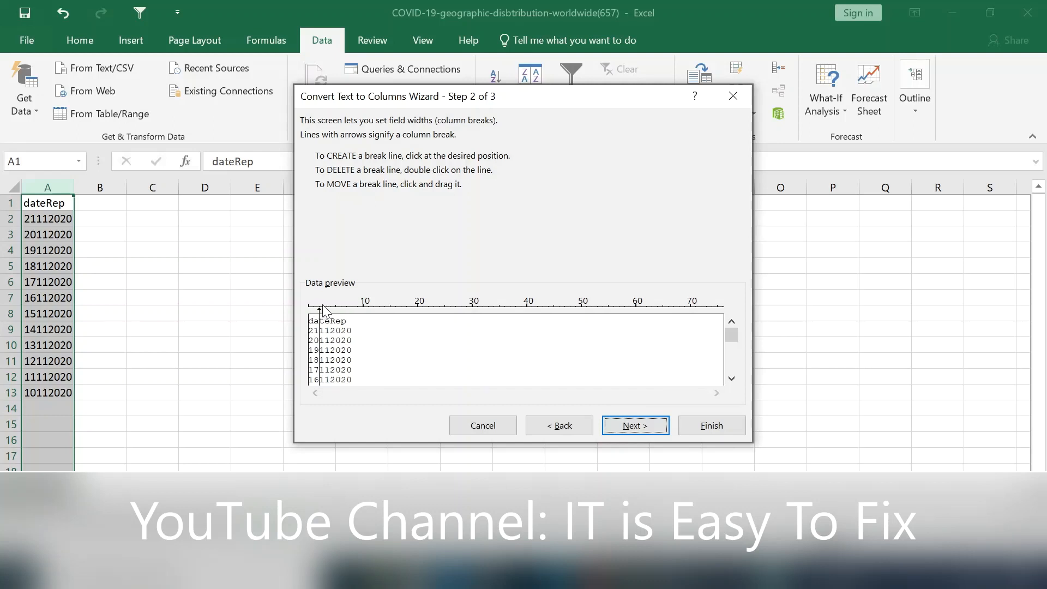
pyautogui.click(330, 309)
pyautogui.click(633, 431)
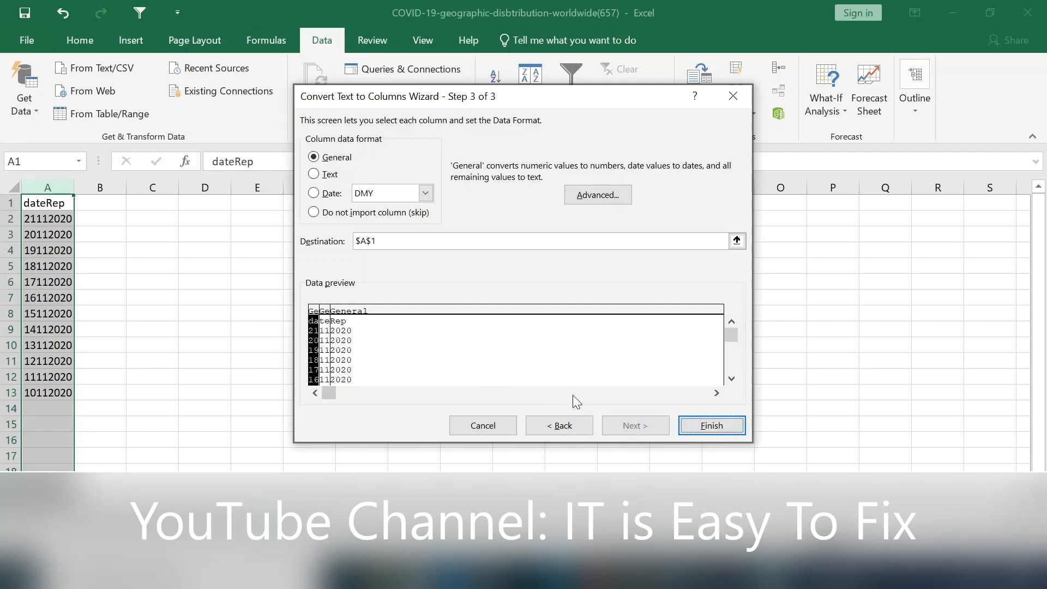
pyautogui.click(699, 431)
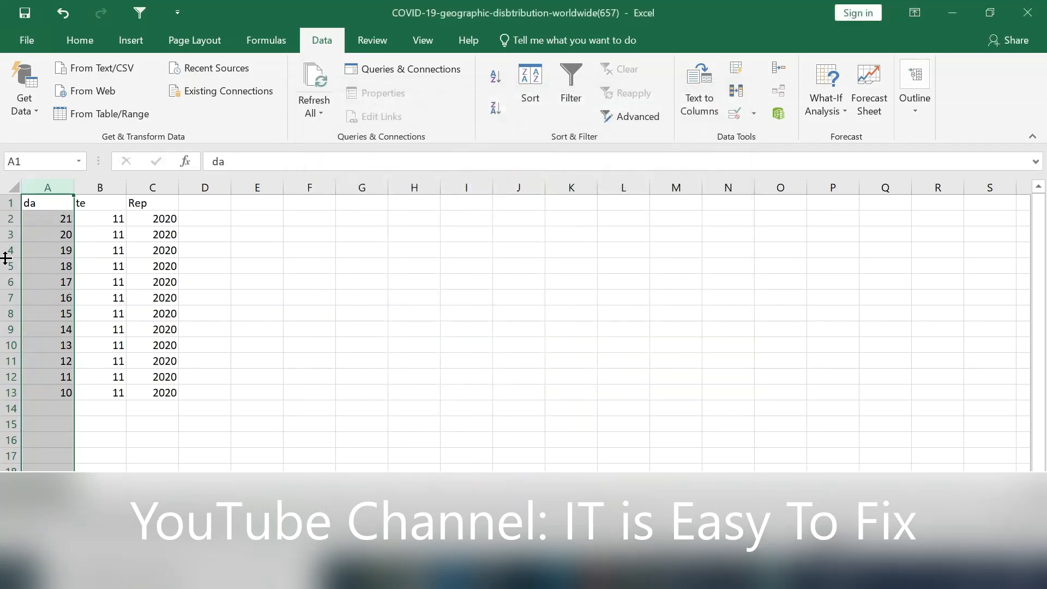
# Step: Rename the three split column headers in A1:C1 as Day, Month and Year
pyautogui.click(37, 201)
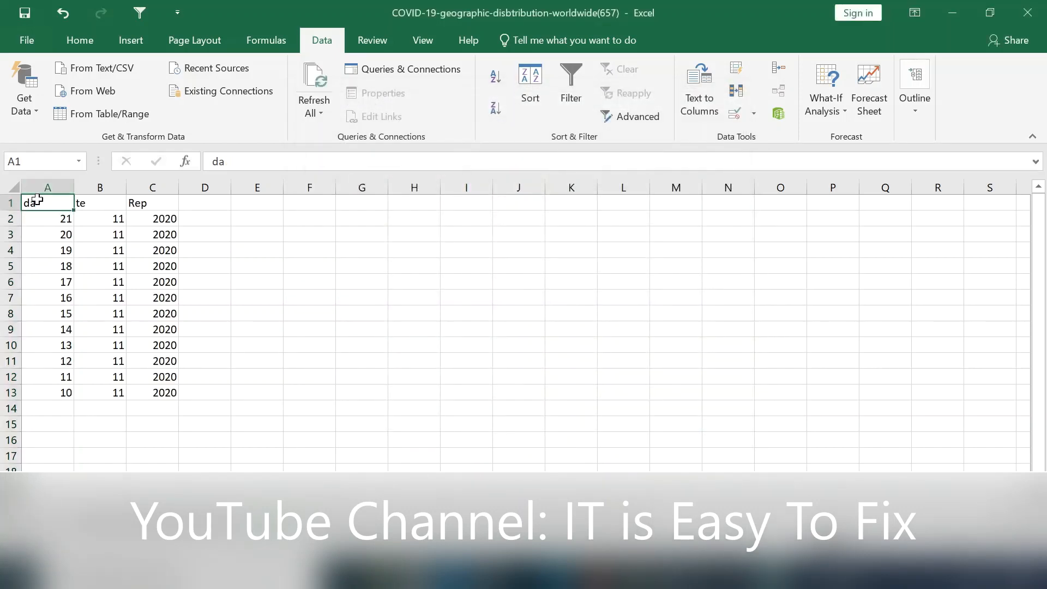
pyautogui.write('Da')
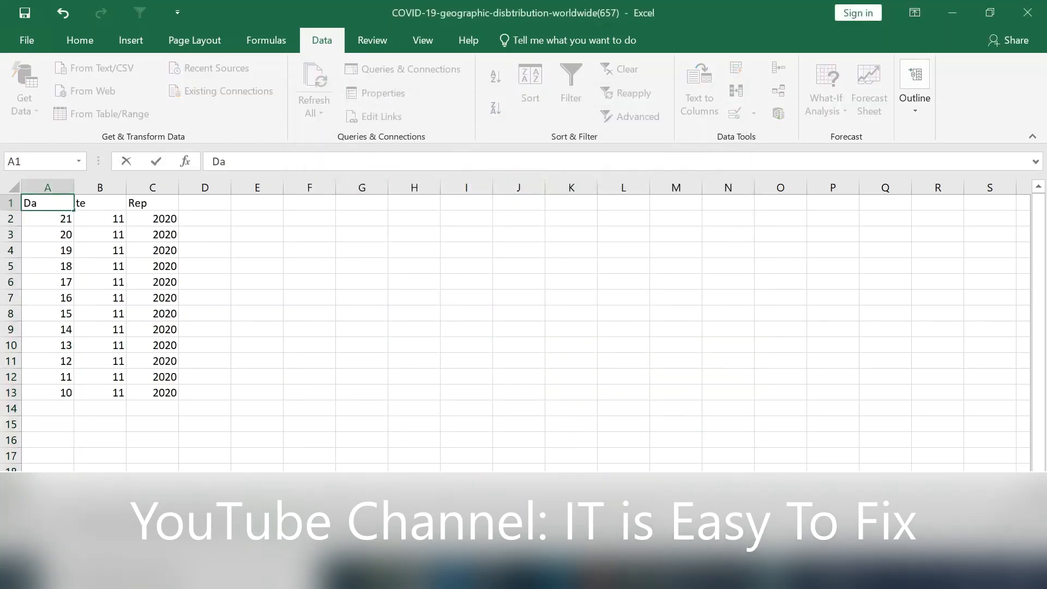
pyautogui.write('y')
pyautogui.press('Tab')
pyautogui.write('Month')
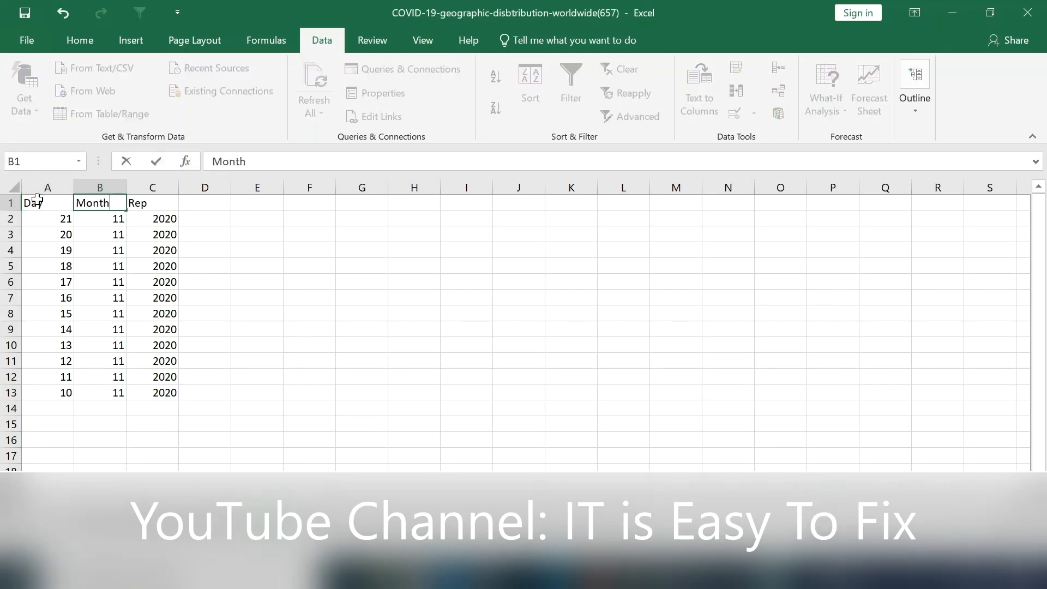
pyautogui.press('Tab')
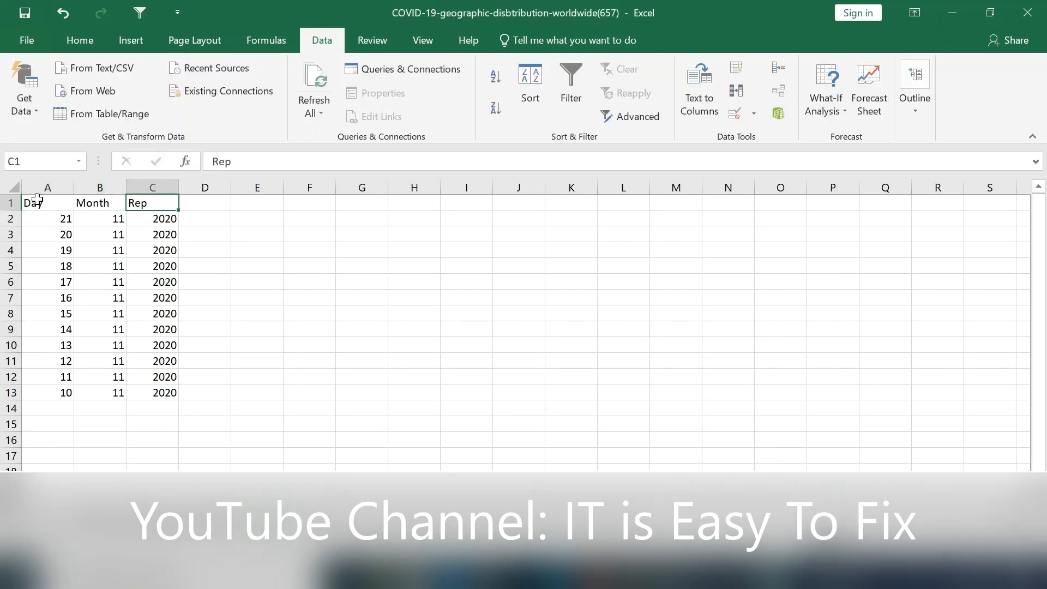
pyautogui.write('Year')
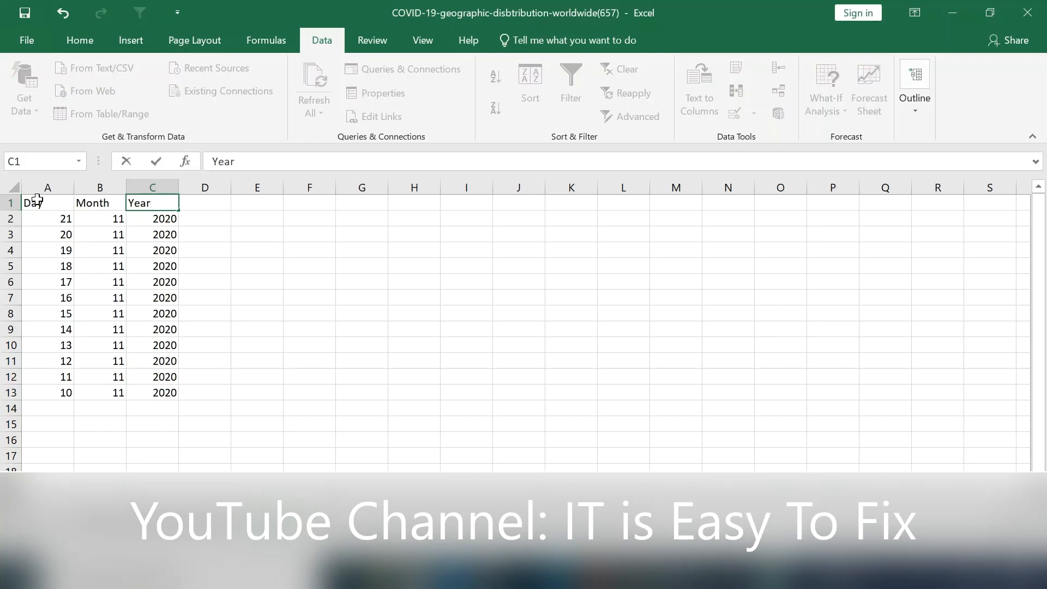
pyautogui.press('Return')
pyautogui.click(37, 199)
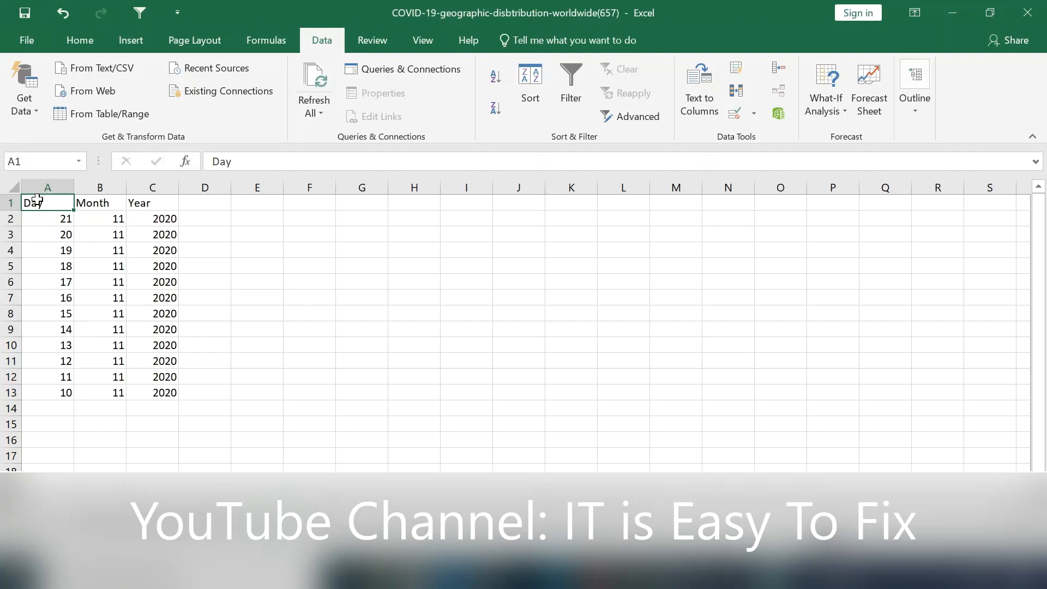
# Step: Switch to the Book1 workbook and examine the number in A1 and the DATE formula with LEFT, MID and RIGHT in B1
pyautogui.hotkey('alt', 'Tab')
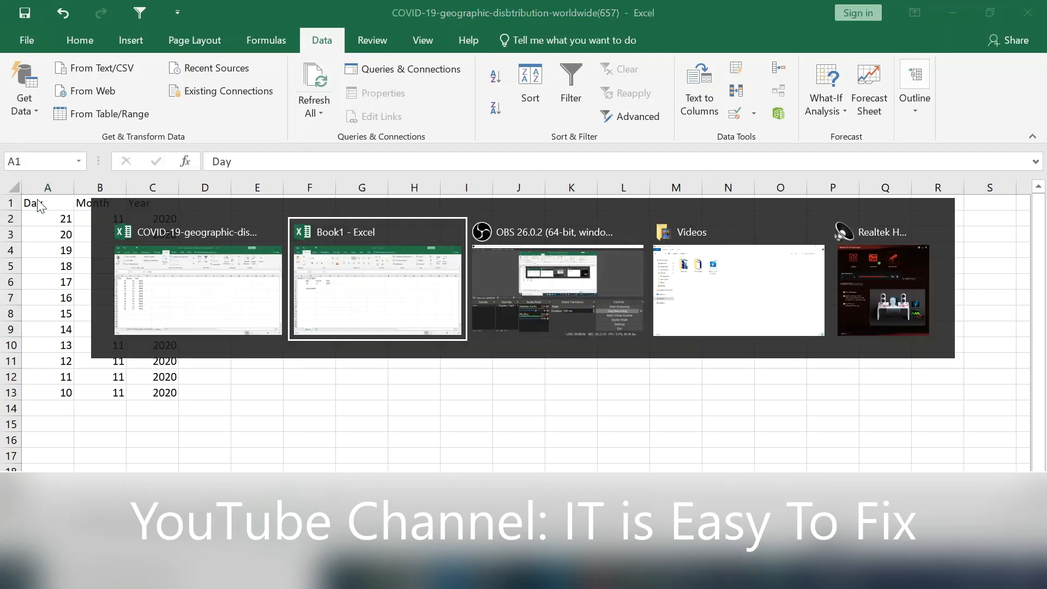
pyautogui.press('Up')
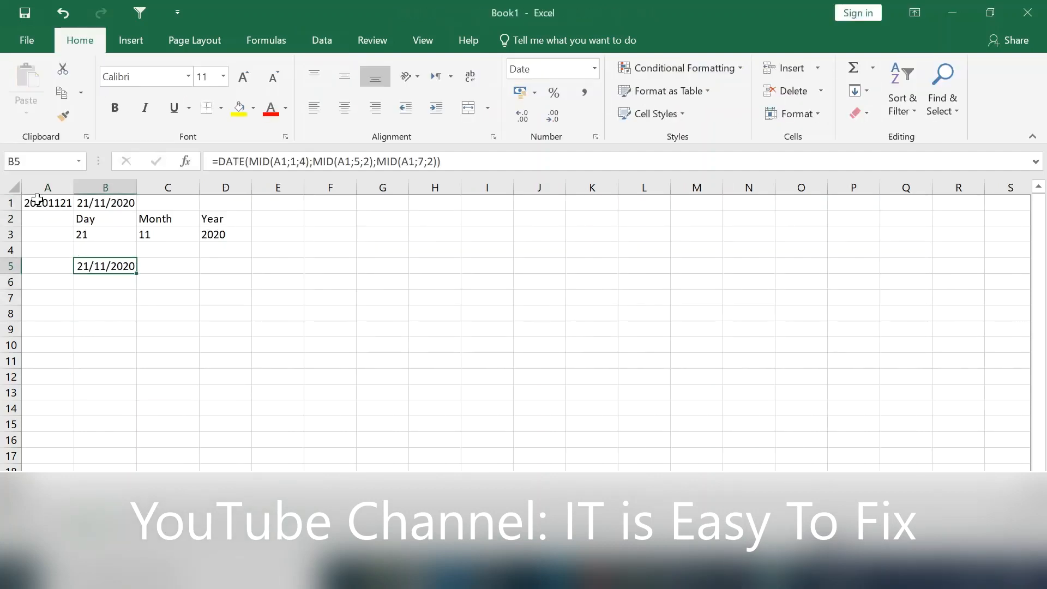
pyautogui.press('Up')
pyautogui.press('Up')
pyautogui.press('Up')
pyautogui.press('Up')
pyautogui.press('Left')
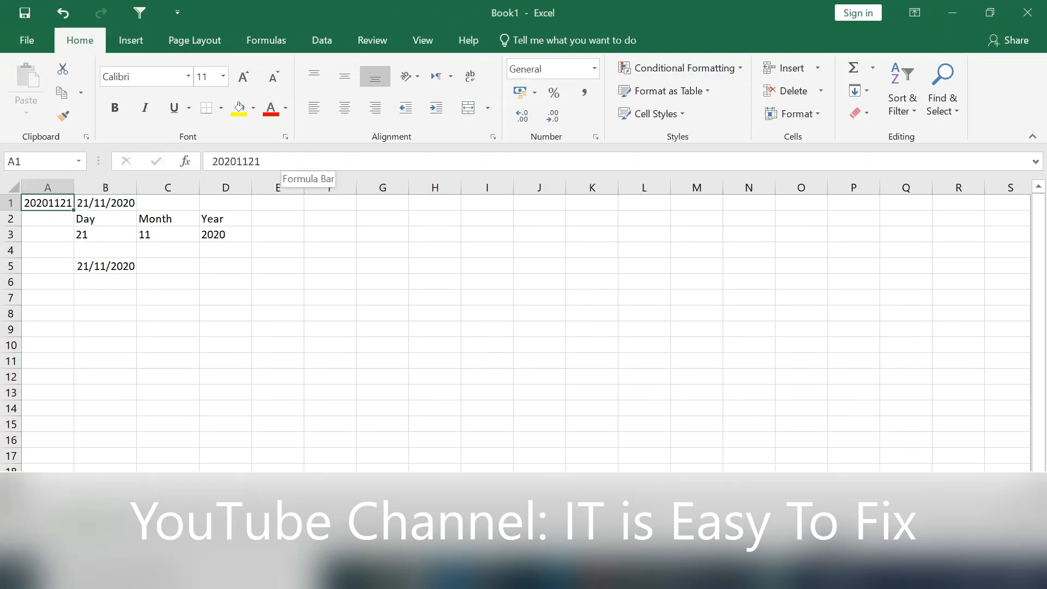
pyautogui.click(105, 202)
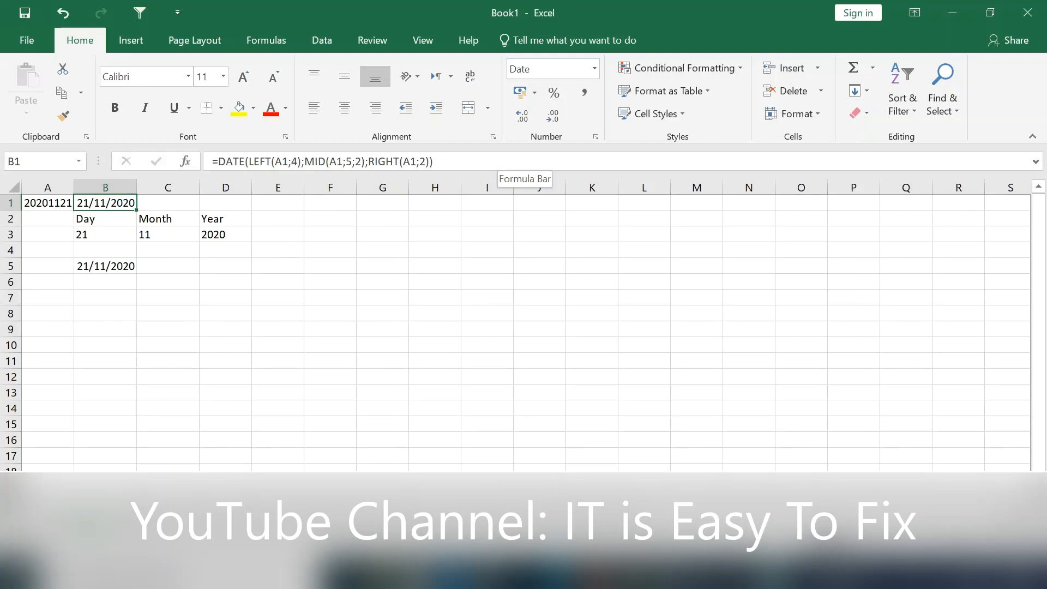
pyautogui.click(497, 162)
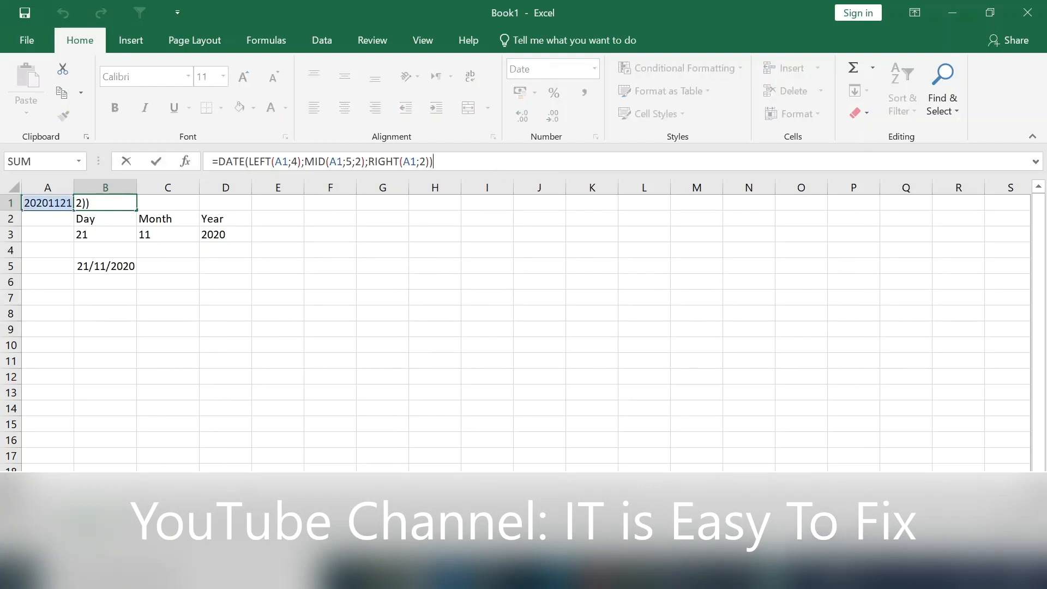
pyautogui.press('Return')
# Step: Examine the DATE formula built only with MID in B5 and the RIGHT formula for the day in B3
pyautogui.press('Down')
pyautogui.press('Down')
pyautogui.press('Down')
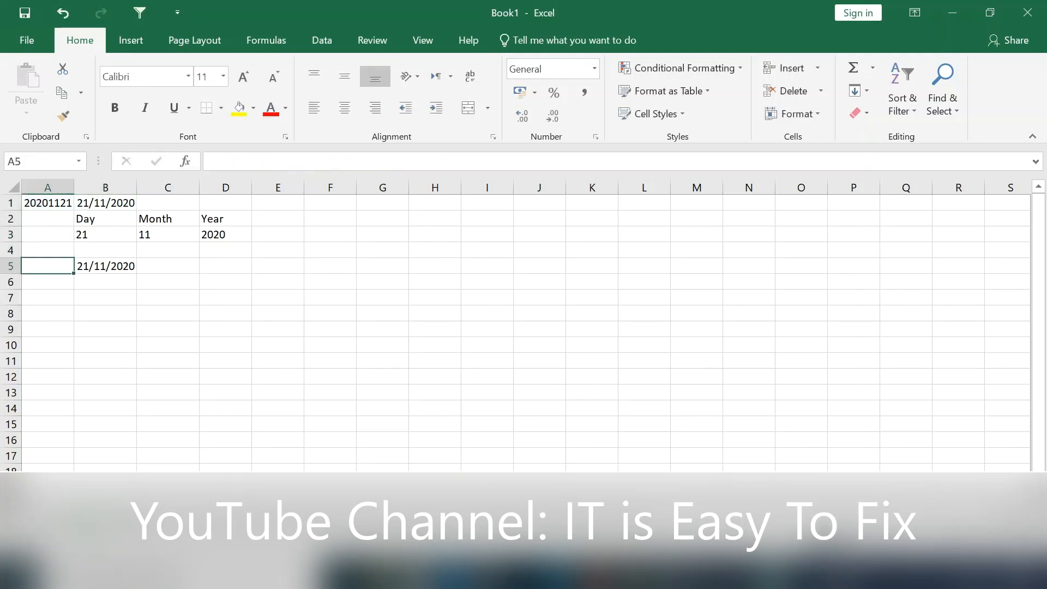
pyautogui.press('Right')
pyautogui.click(496, 162)
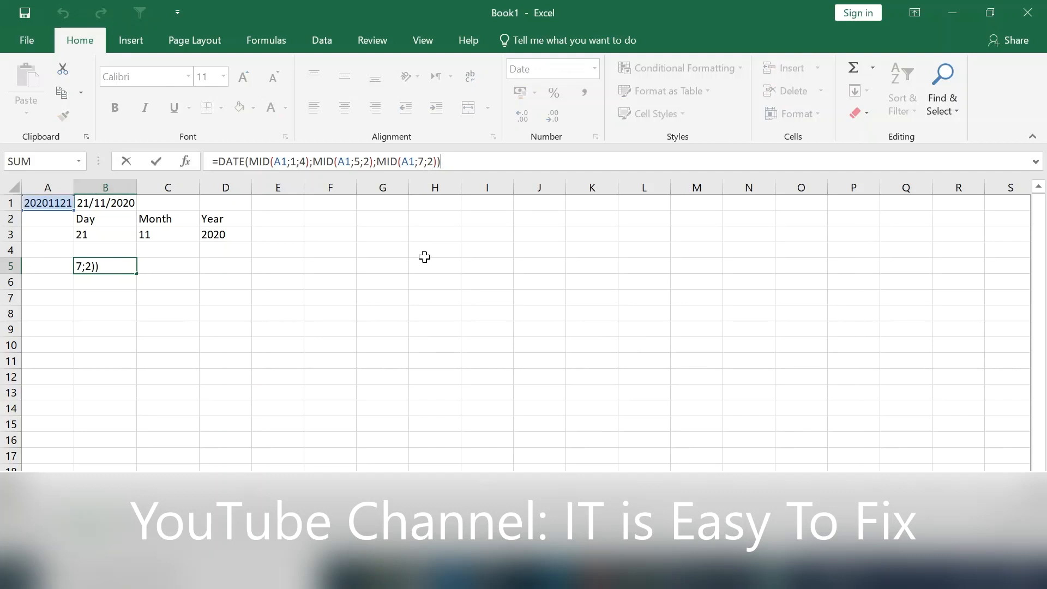
pyautogui.press('Tab')
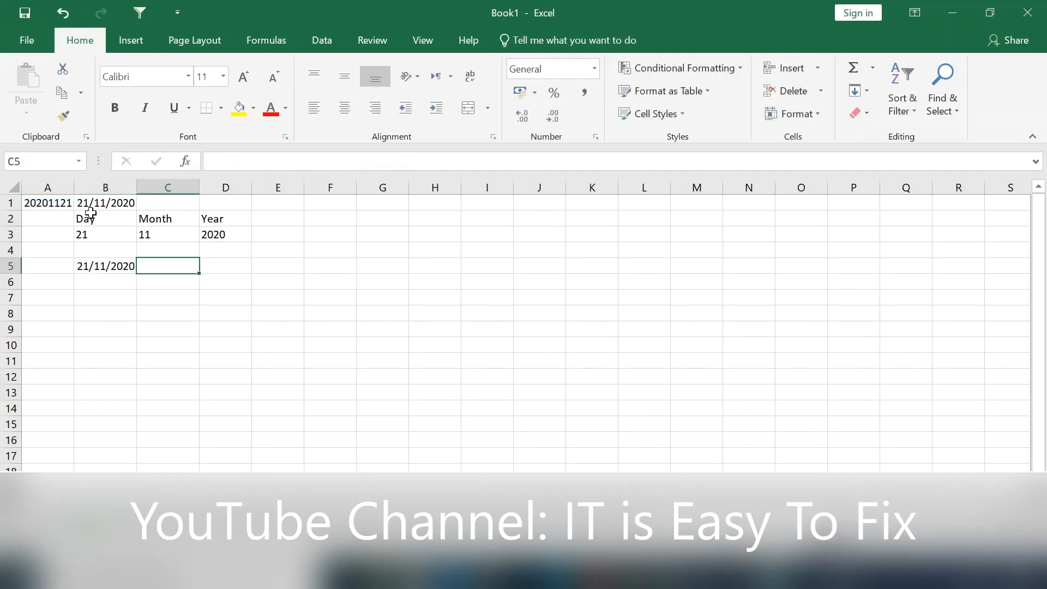
pyautogui.click(102, 241)
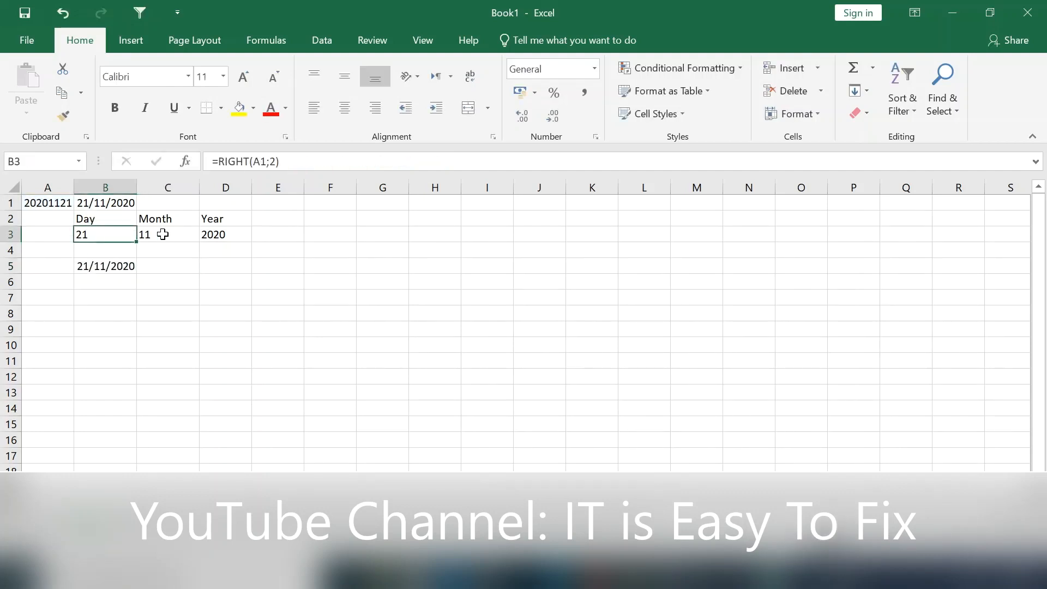
pyautogui.press('alt')
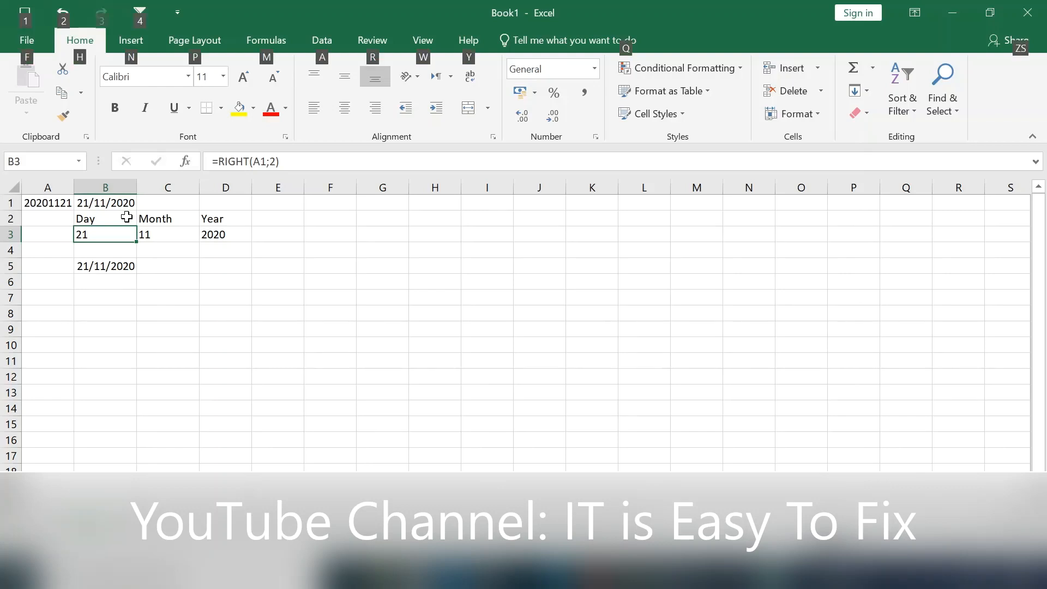
# Step: Try to enter =date(D3;C3;B3;) in E3 to combine the separate year, month and day cells into a date
pyautogui.click(274, 239)
pyautogui.write('=dat')
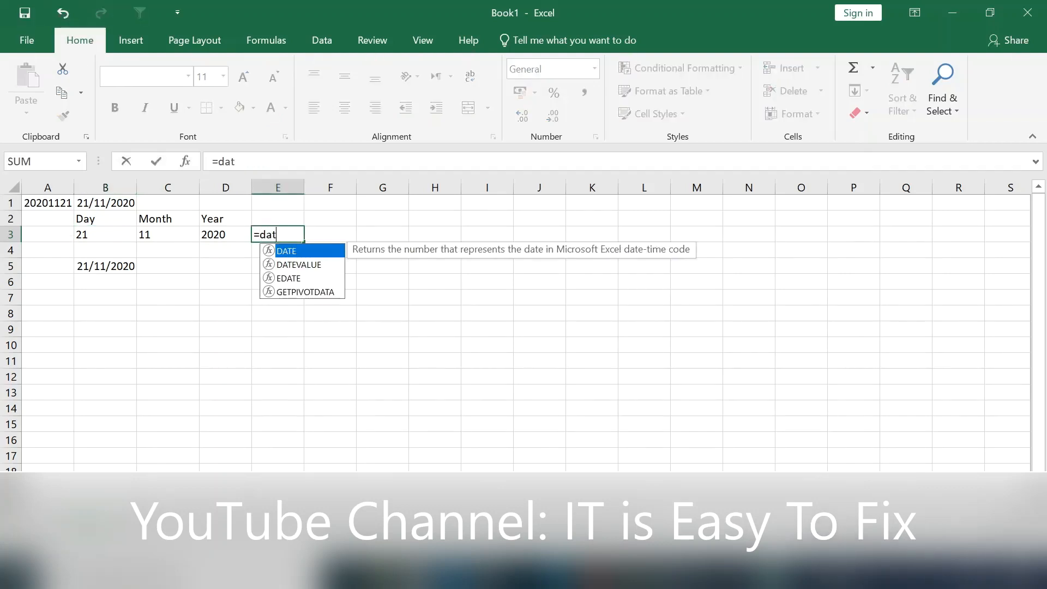
pyautogui.write('e(')
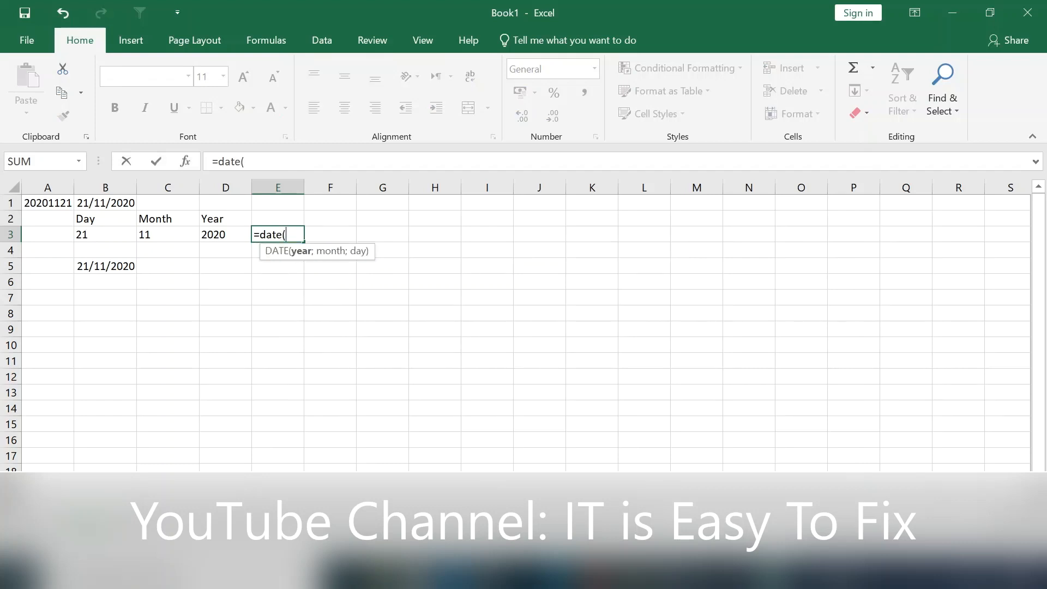
pyautogui.press('Left')
pyautogui.write(';')
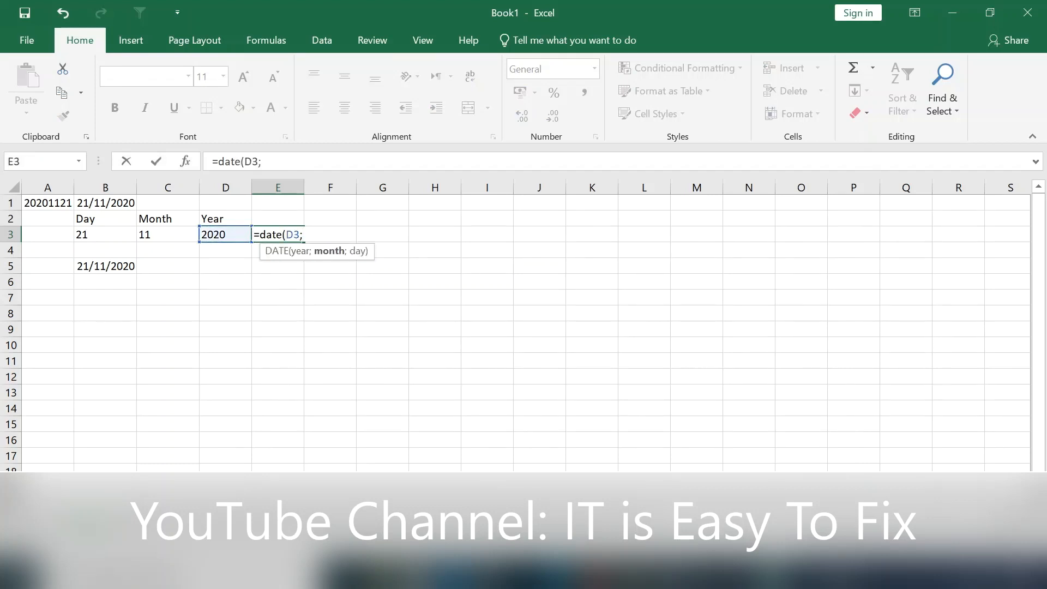
pyautogui.press('Left')
pyautogui.press('Left')
pyautogui.press('Right')
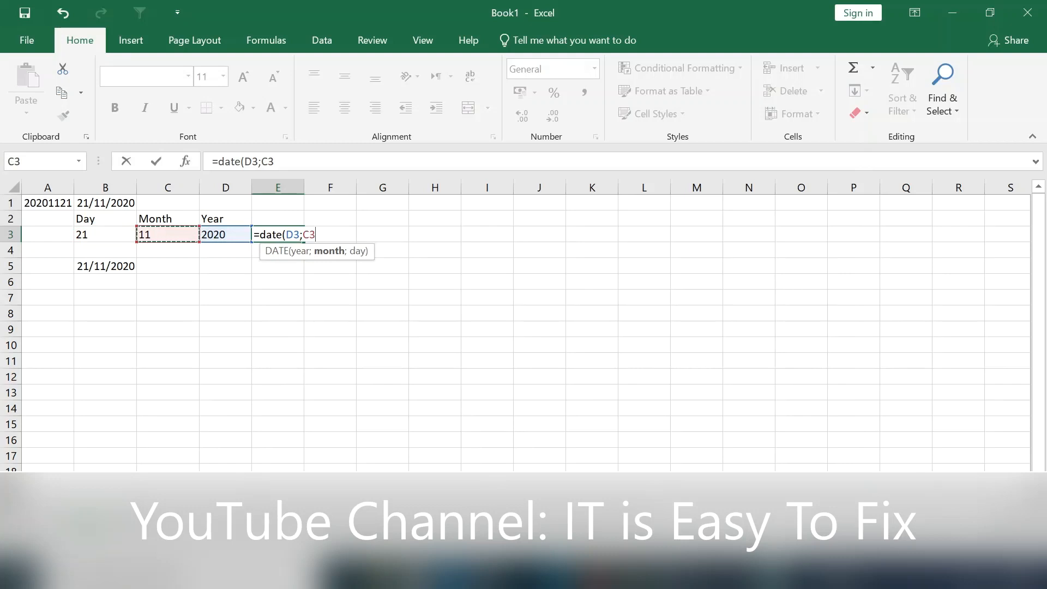
pyautogui.write(';')
pyautogui.press('Left')
pyautogui.press('Left')
pyautogui.press('Left')
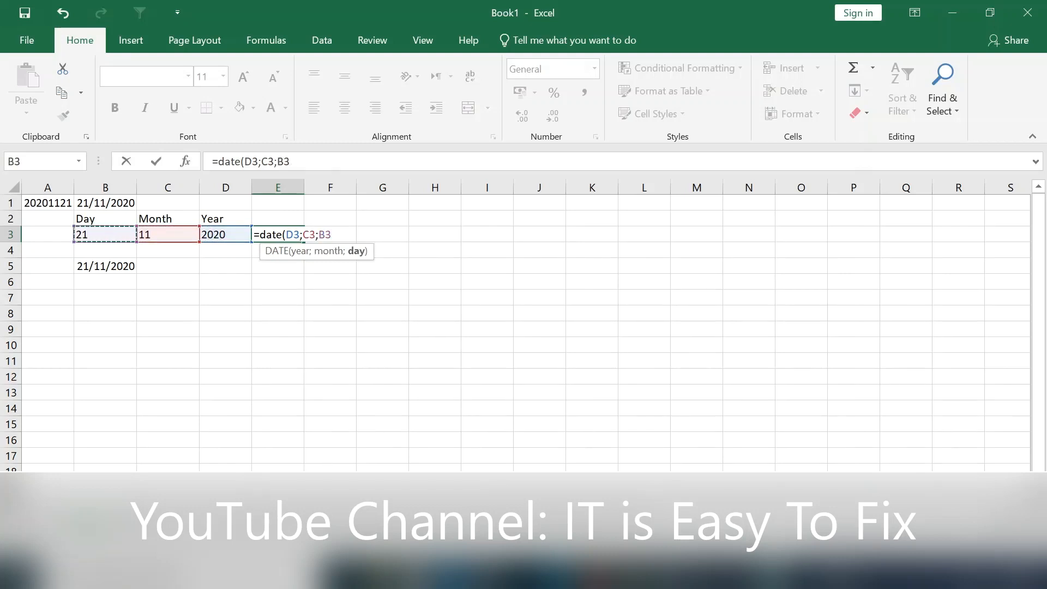
pyautogui.write(';)')
pyautogui.press('Return')
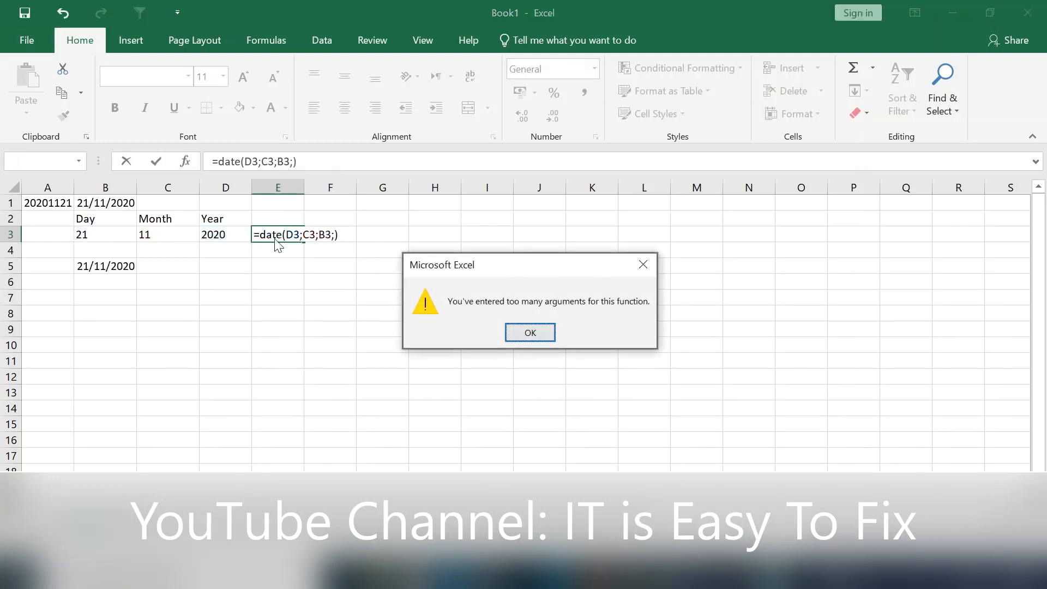
# Step: Remove the extra semicolon from the formula in E3 and enter it as =date(D3;C3;B3)
pyautogui.click(517, 333)
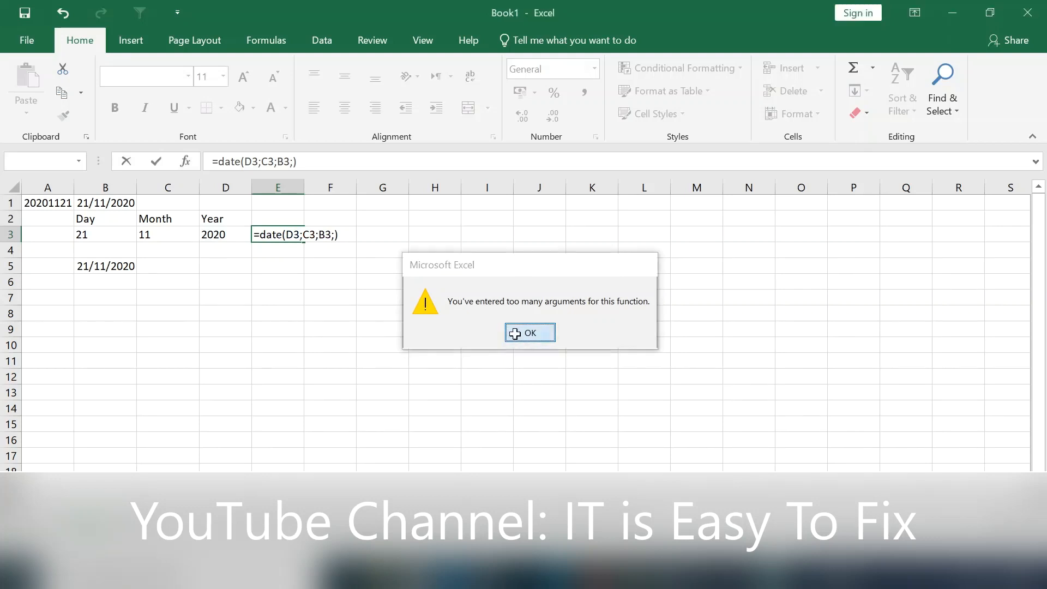
pyautogui.press('BackSpace')
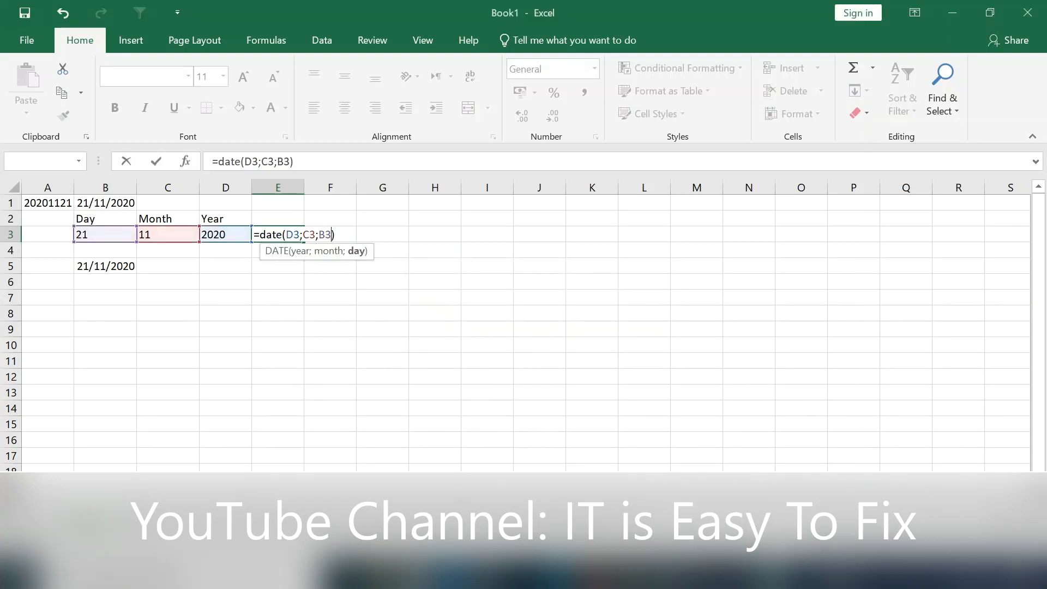
pyautogui.press('Right')
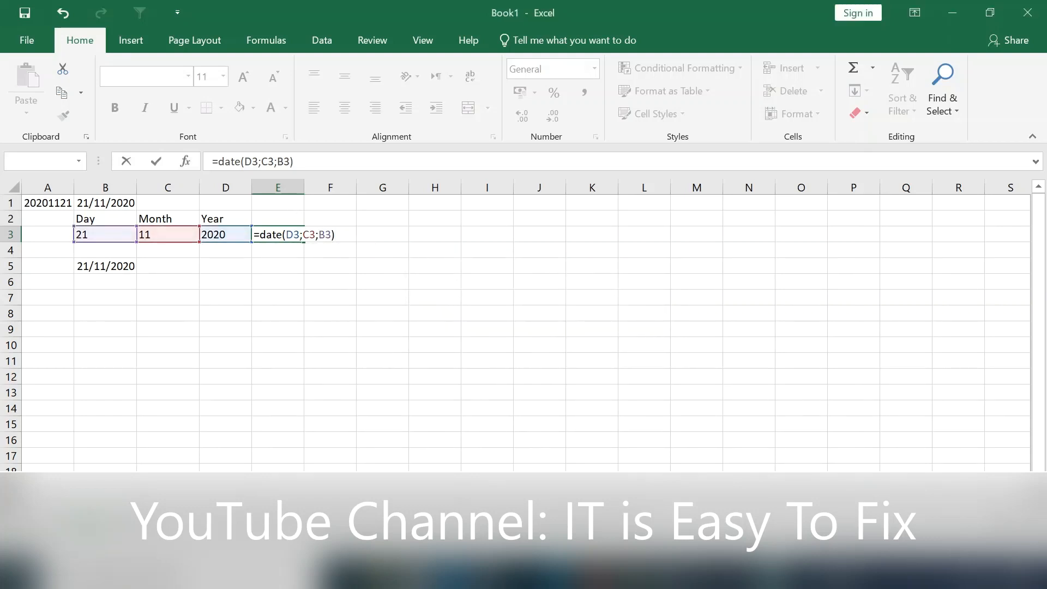
pyautogui.press('Return')
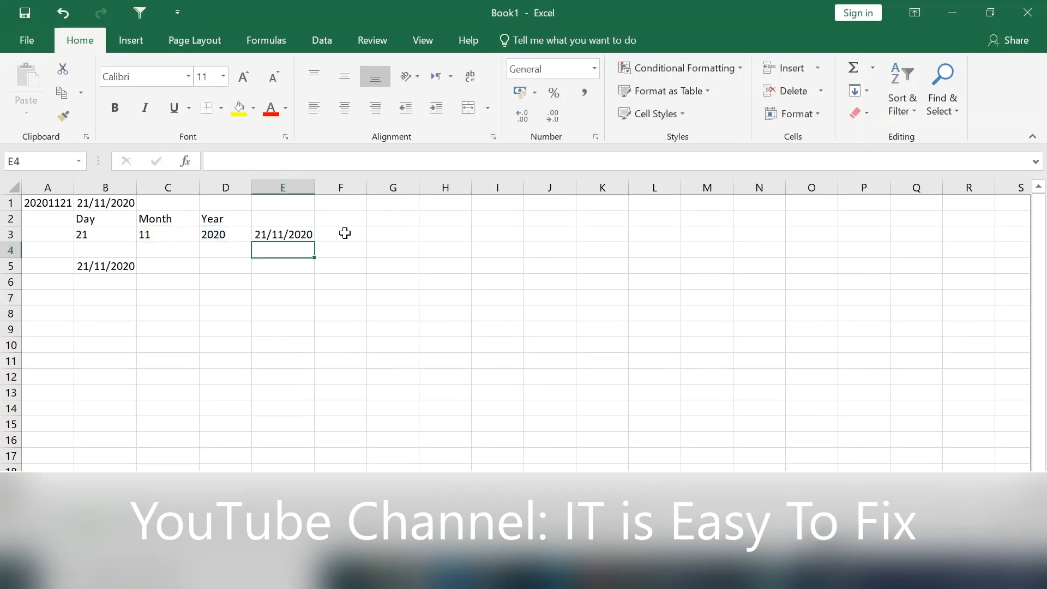
# Step: Examine the DATE formula in E3 that combines the separate year, month and day cells
pyautogui.press('Up')
pyautogui.press('Down')
pyautogui.press('Up')
pyautogui.press('Down')
pyautogui.press('Up')
pyautogui.press('Down')
pyautogui.press('Up')
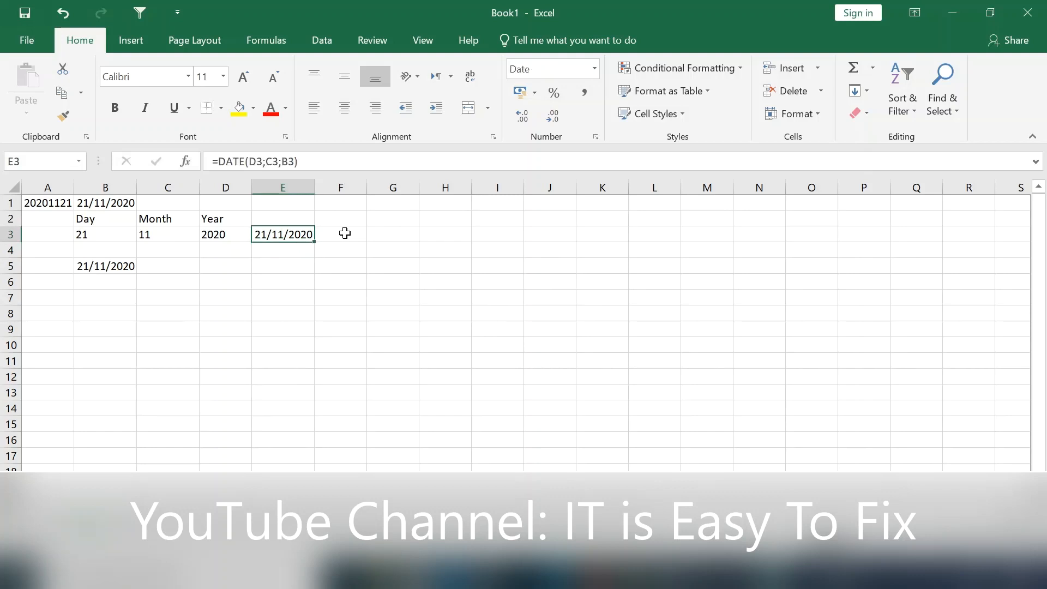
# Step: Switch to the COVID-19 workbook, compare its dateRep column with the split Day, Month and Year columns, and return to Book1
pyautogui.hotkey('alt', 'Tab')
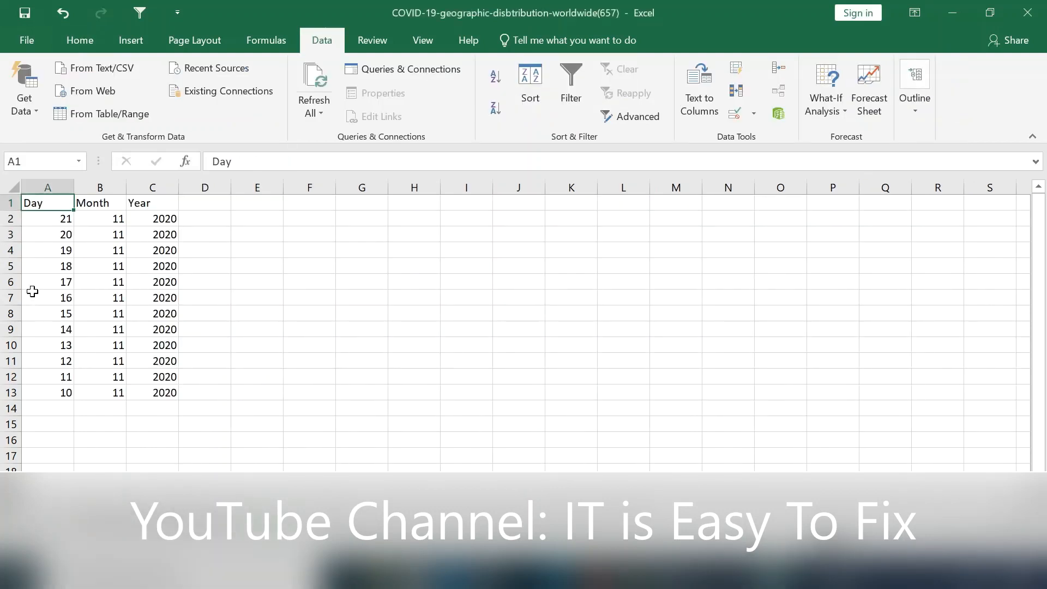
pyautogui.click(109, 529)
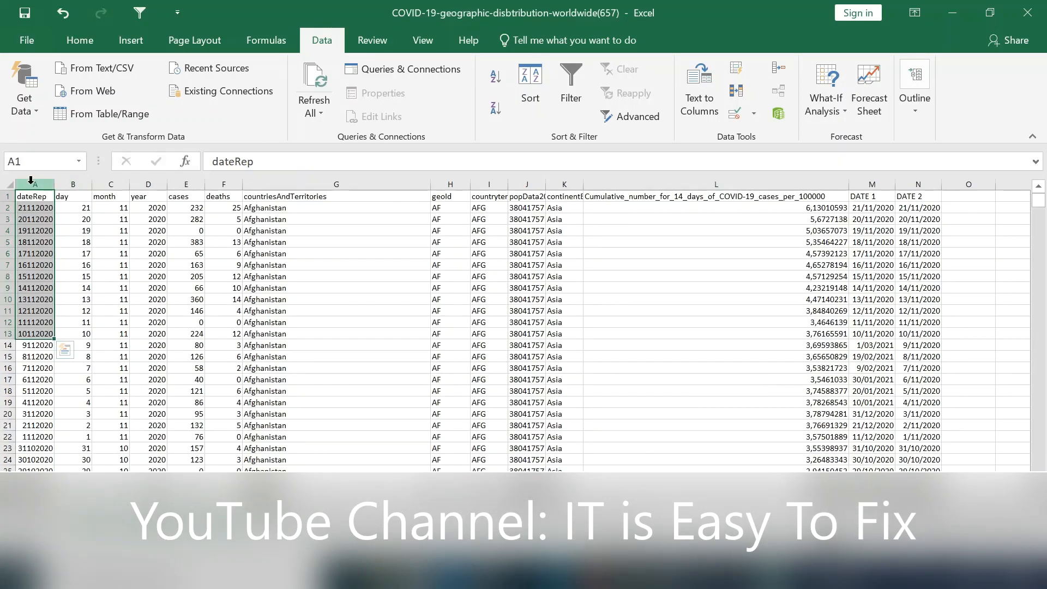
pyautogui.click(38, 211)
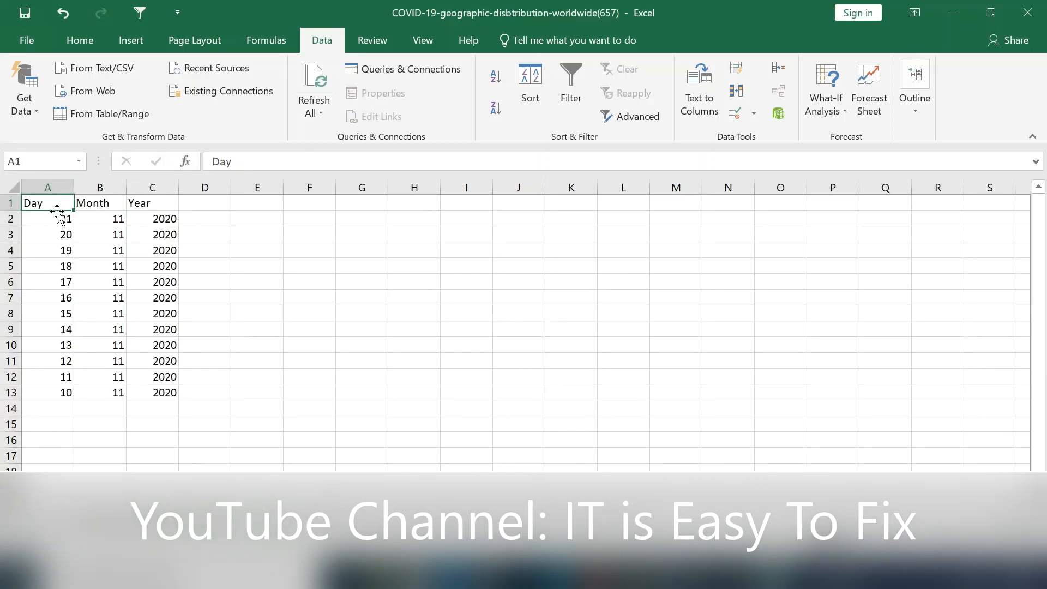
pyautogui.click(50, 220)
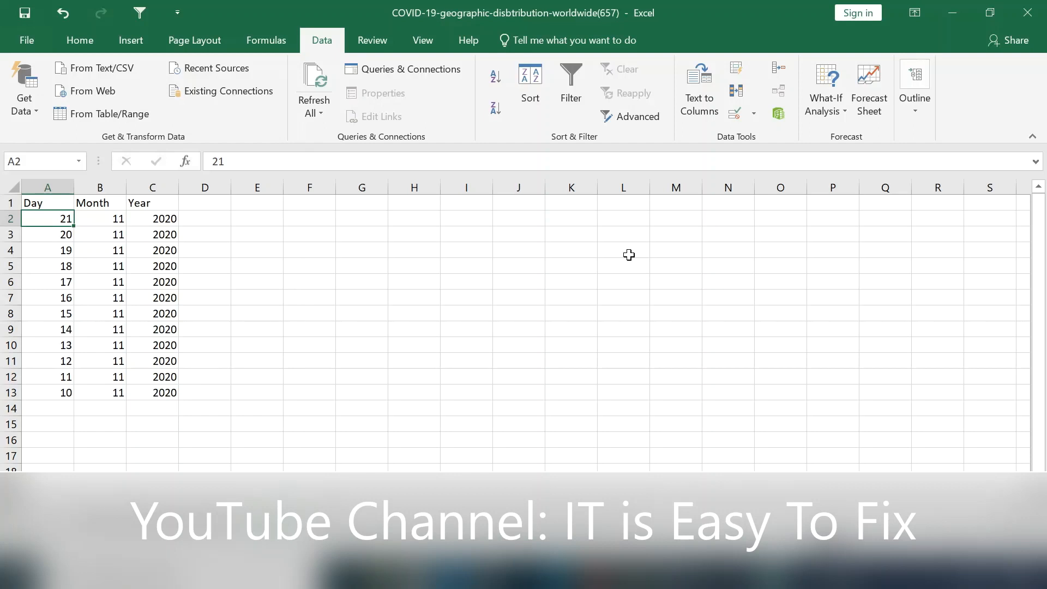
pyautogui.hotkey('alt', 'Tab')
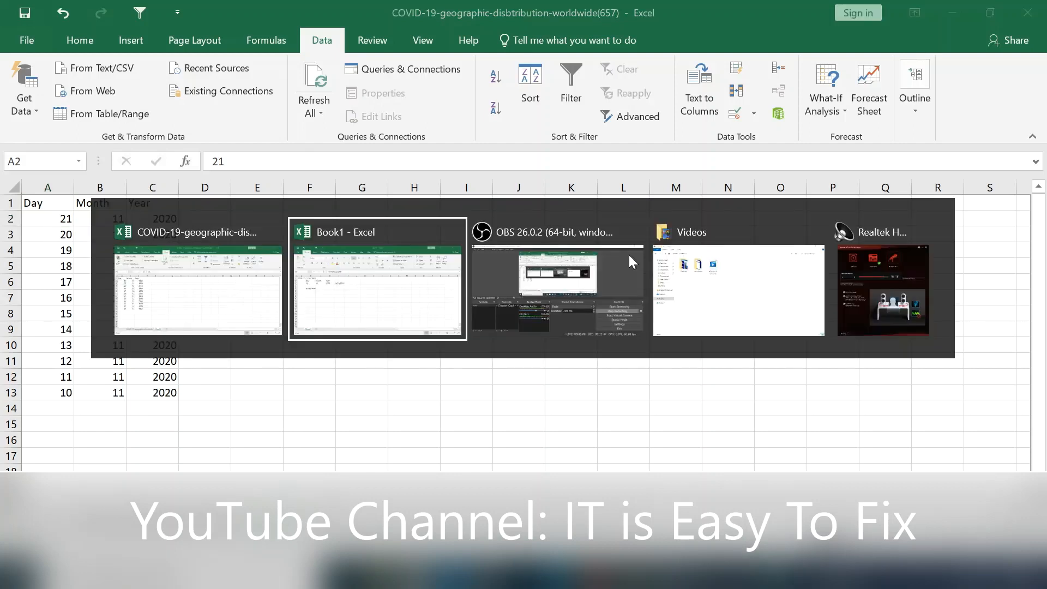